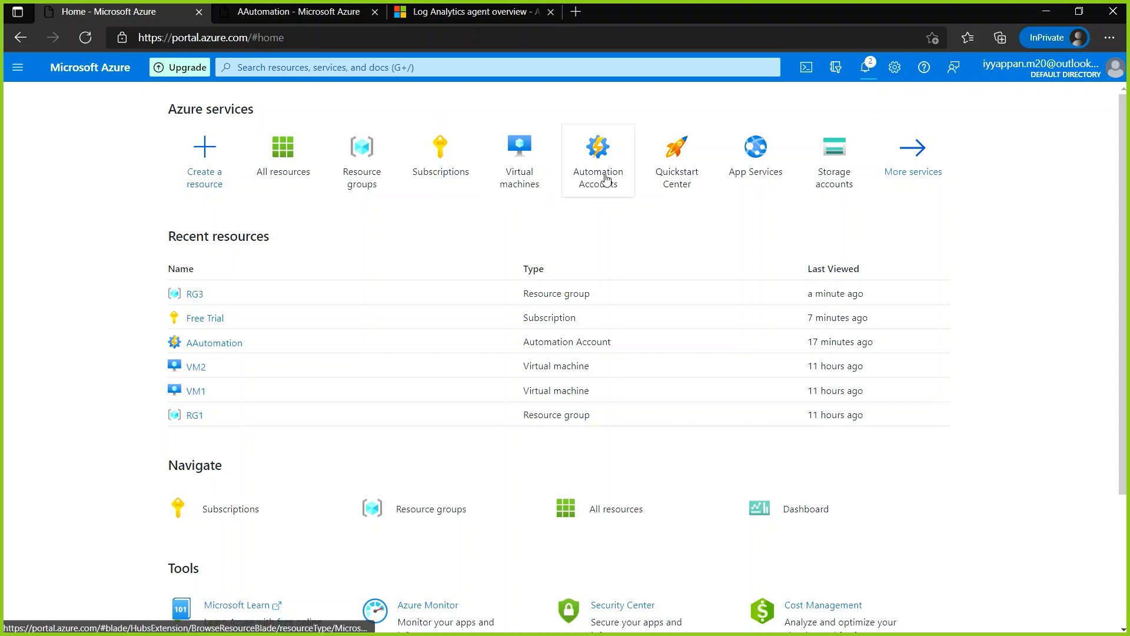
# Begin a new automation account and name it PatchAAccount.
pyautogui.click(607, 175)
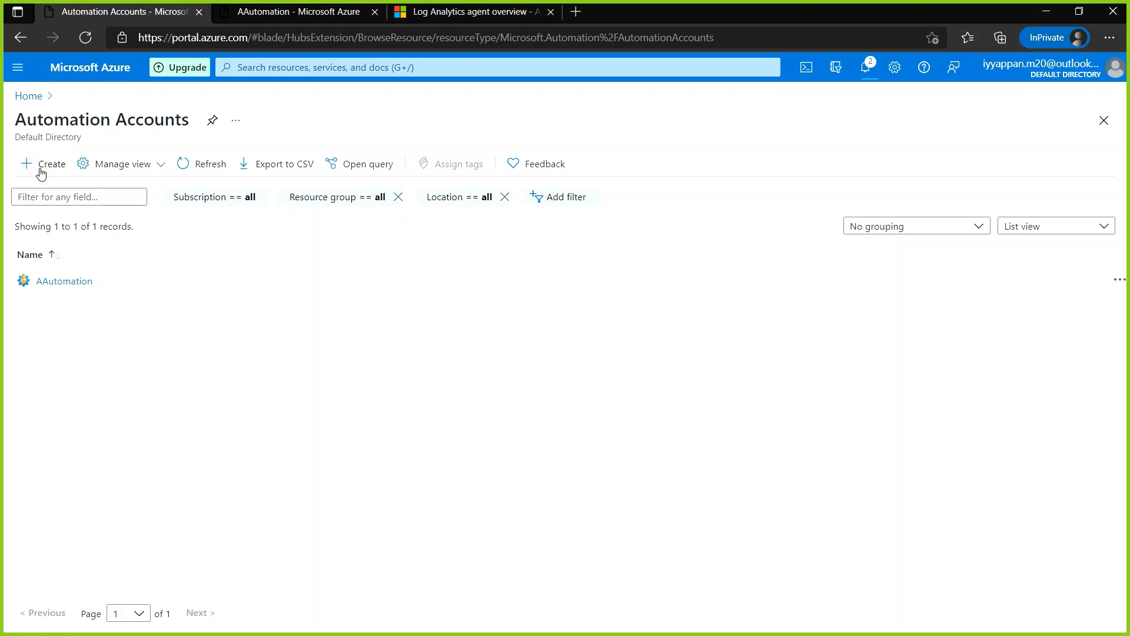
pyautogui.click(41, 171)
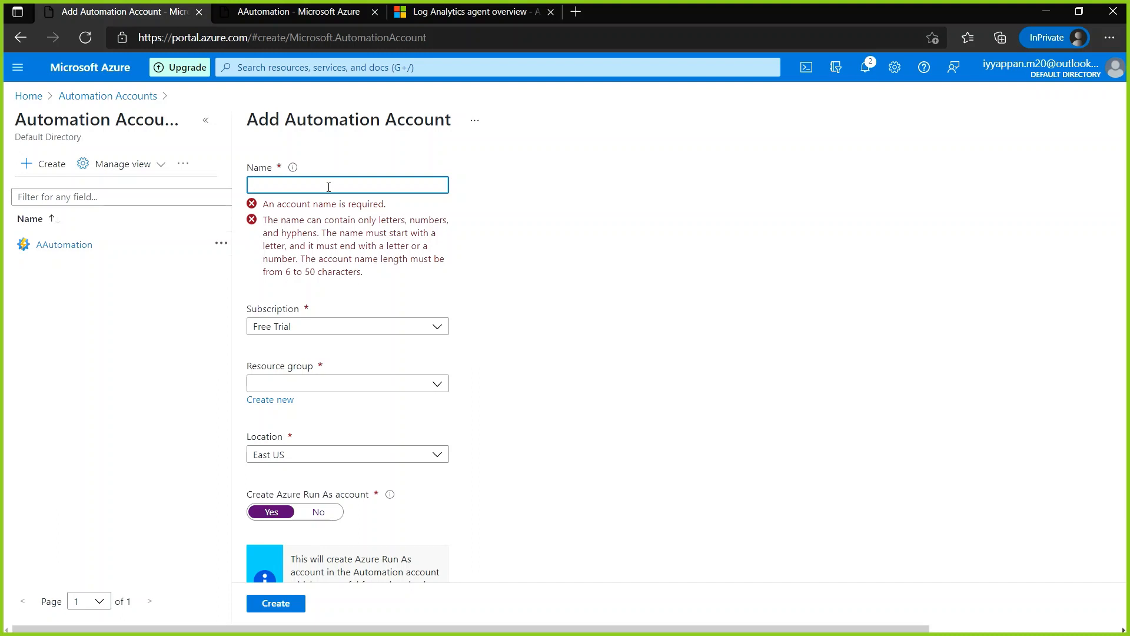
pyautogui.write('Patch')
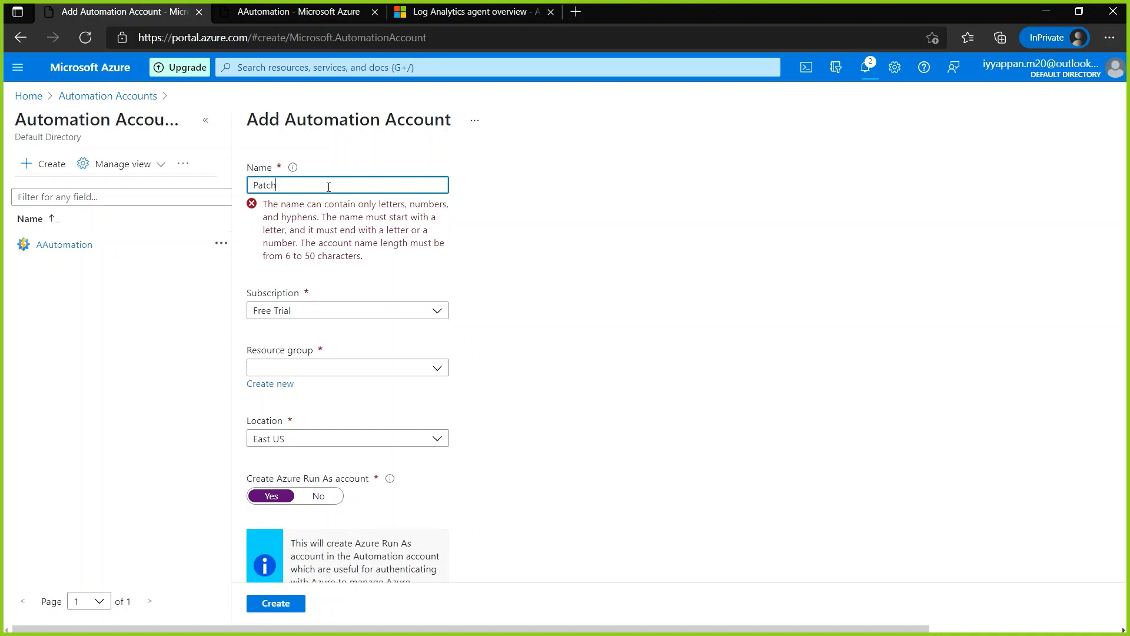
pyautogui.write('AA')
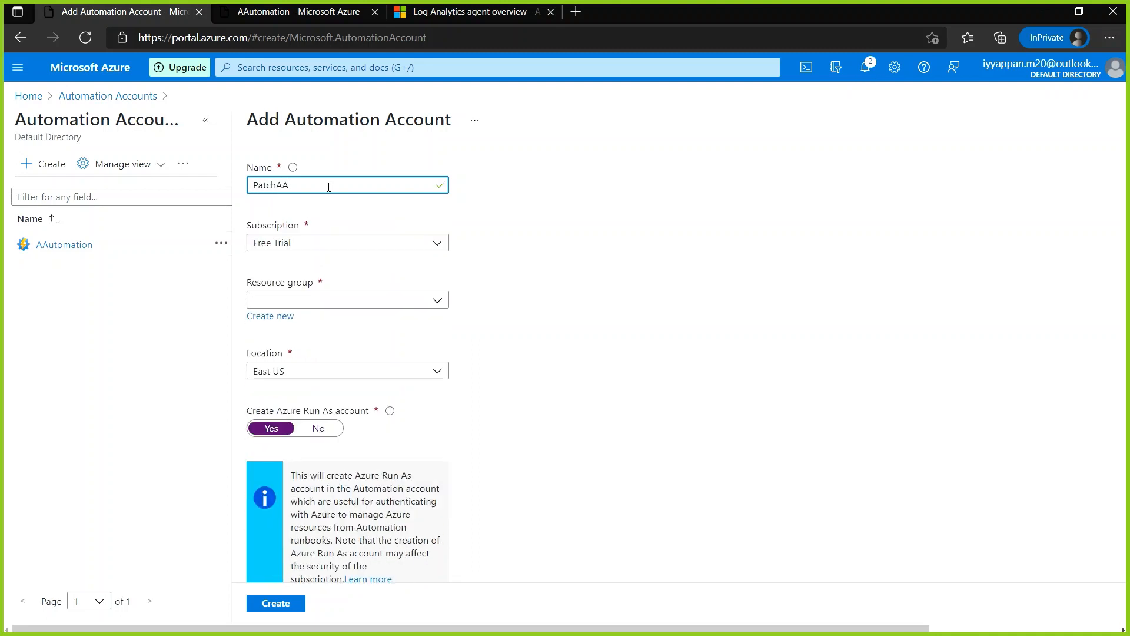
pyautogui.write('ccount')
# Assign a new resource group named RG2 and create the automation account with the remaining default settings.
pyautogui.click(271, 318)
pyautogui.write('RG')
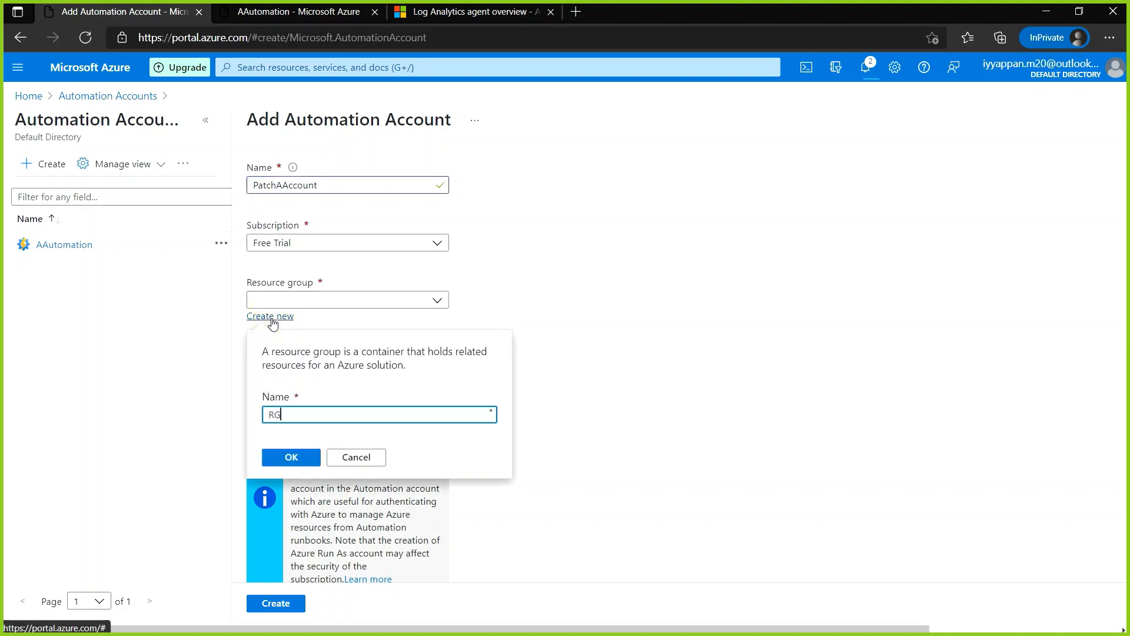
pyautogui.write('2')
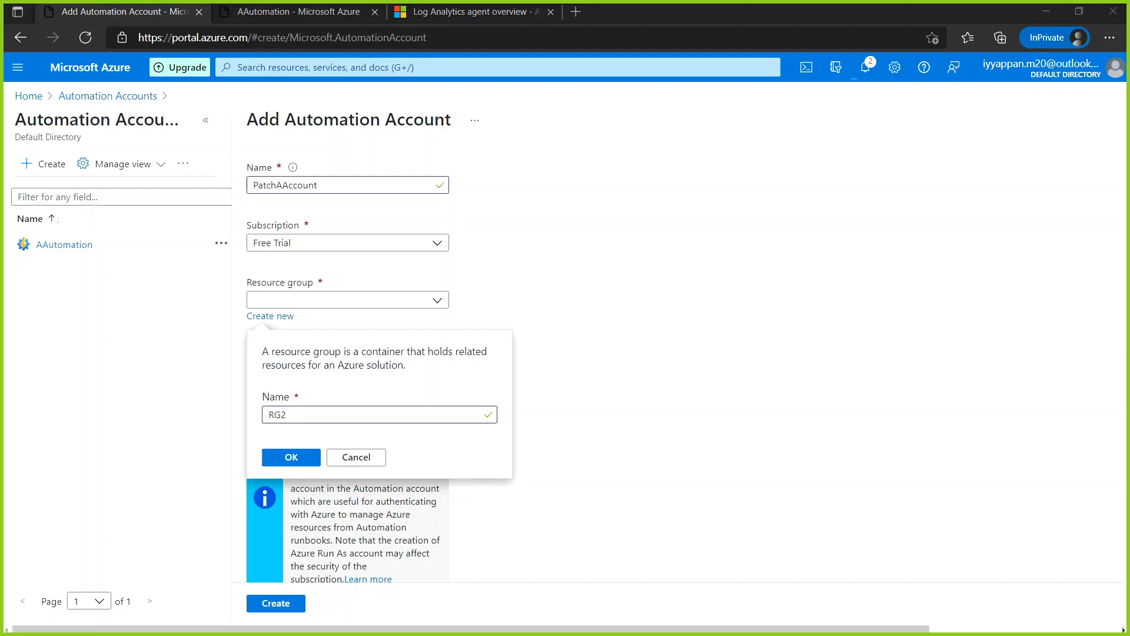
pyautogui.click(307, 458)
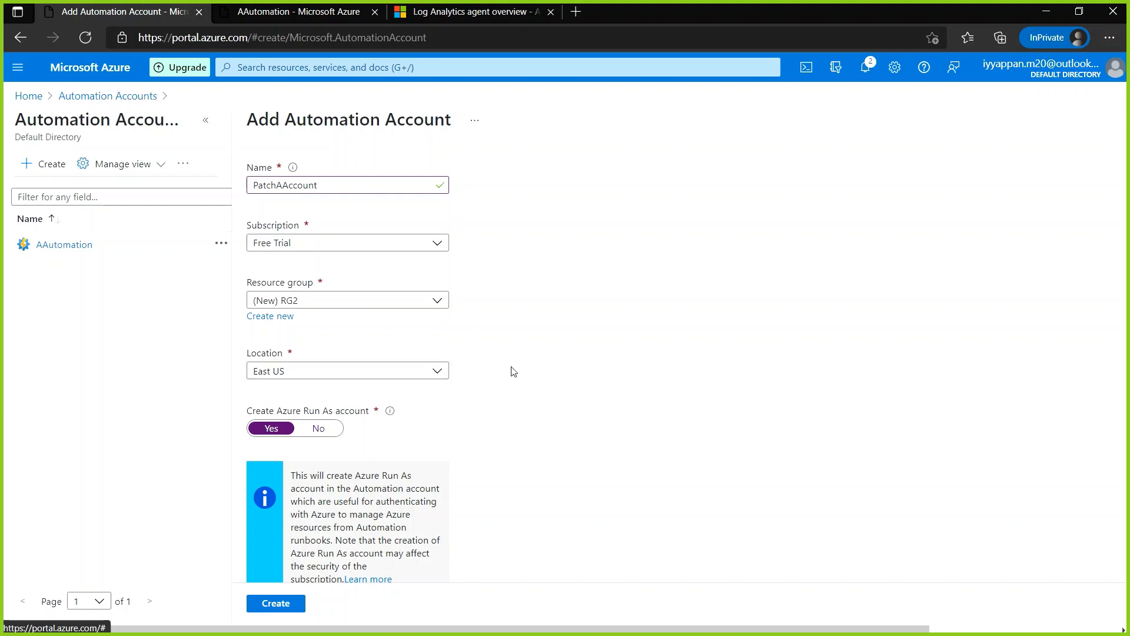
pyautogui.scroll(-1, 376, 564)
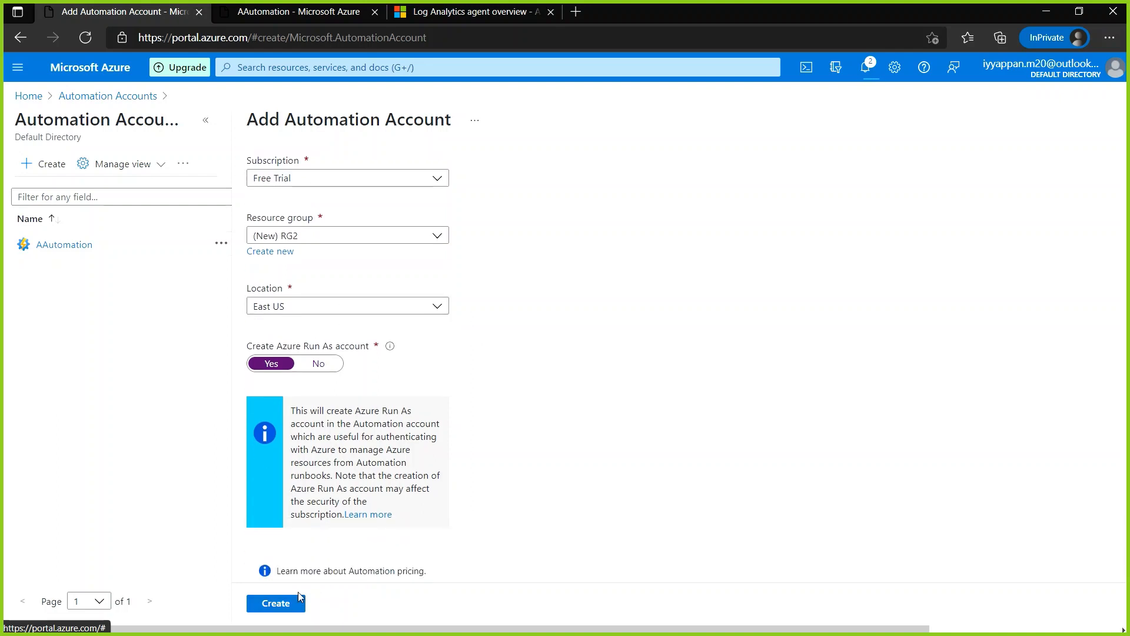
pyautogui.click(288, 604)
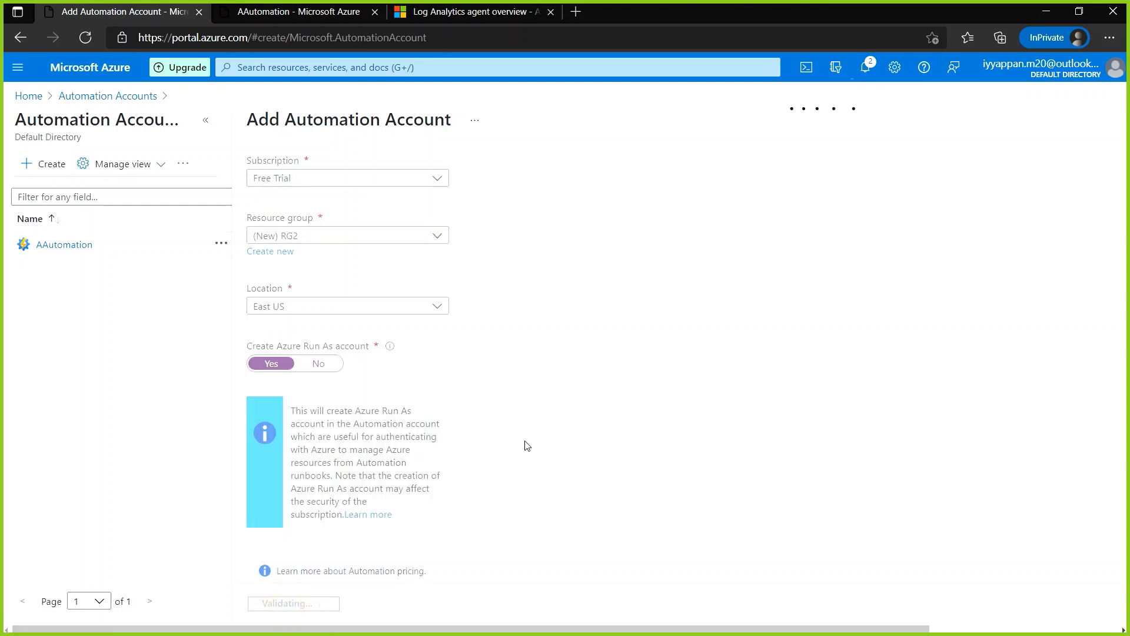
pyautogui.scroll(1, 518, 465)
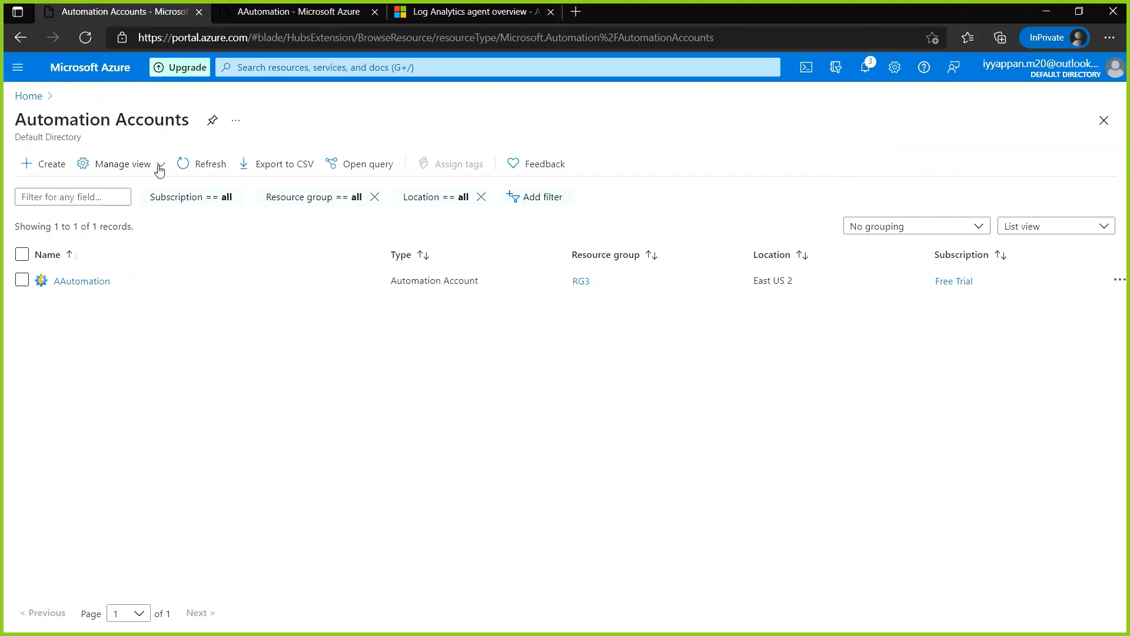
# Refresh the Automation Accounts list and check the notifications for the new account's deployment.
pyautogui.click(194, 165)
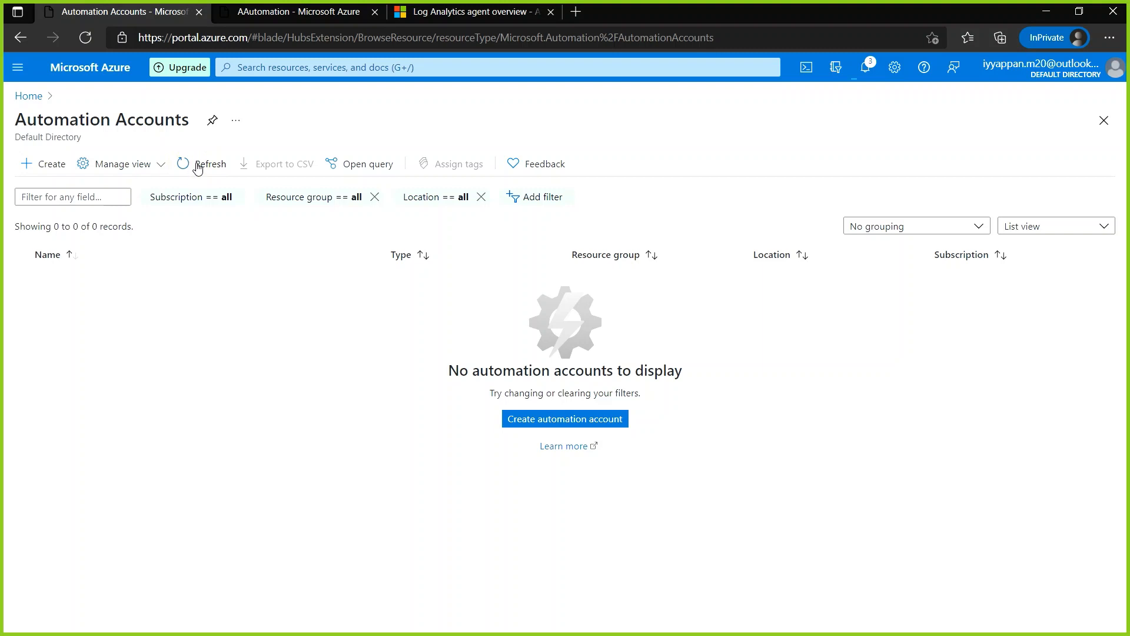
pyautogui.click(195, 165)
pyautogui.click(197, 166)
pyautogui.click(869, 71)
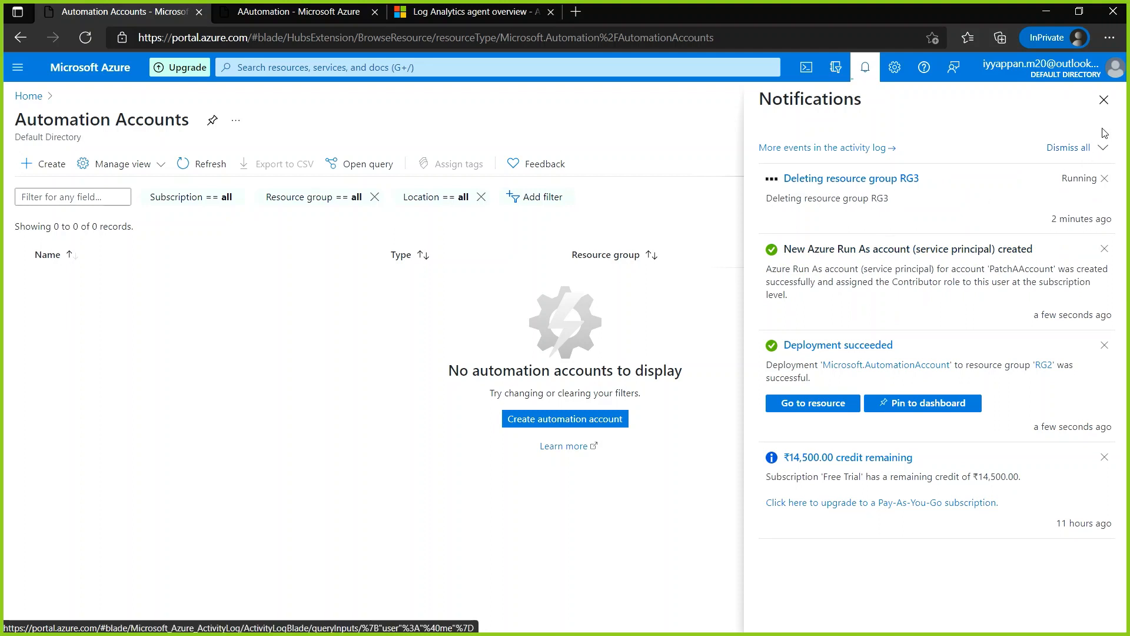
pyautogui.click(1104, 100)
pyautogui.click(186, 170)
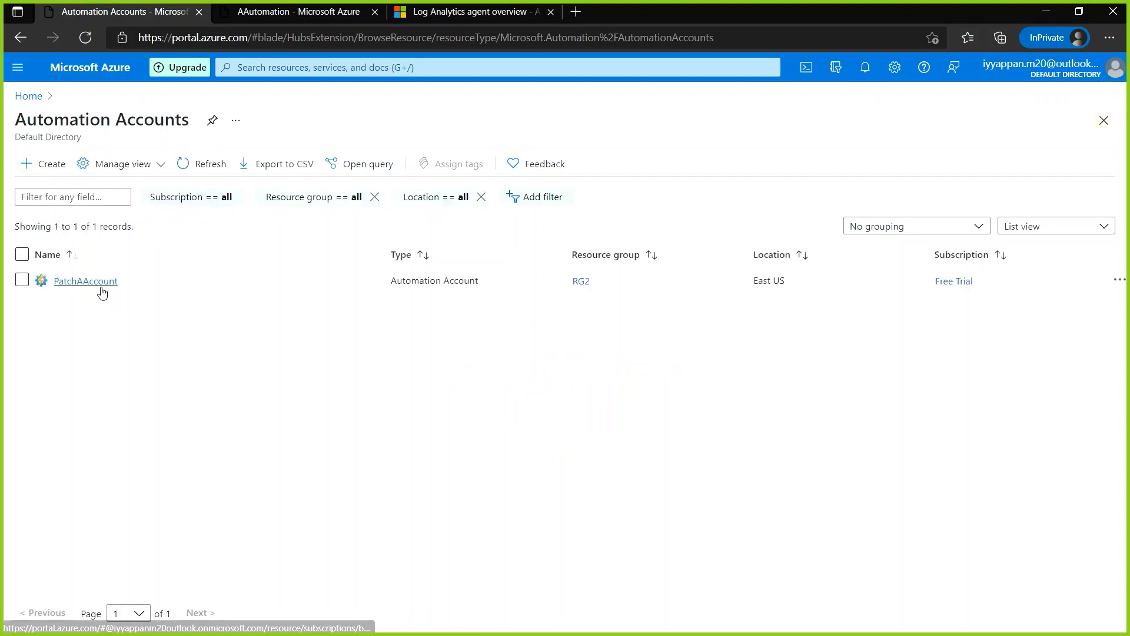
# Enable Update Management for PatchAAccount using a new Log Analytics workspace.
pyautogui.click(88, 281)
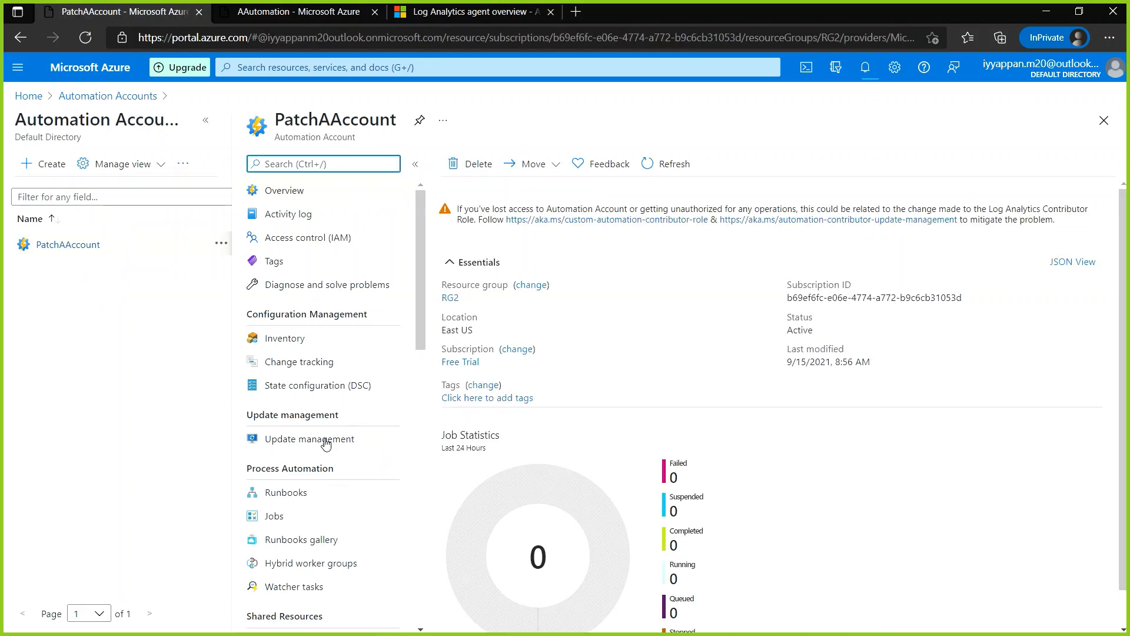
pyautogui.click(325, 438)
pyautogui.moveTo(326, 441)
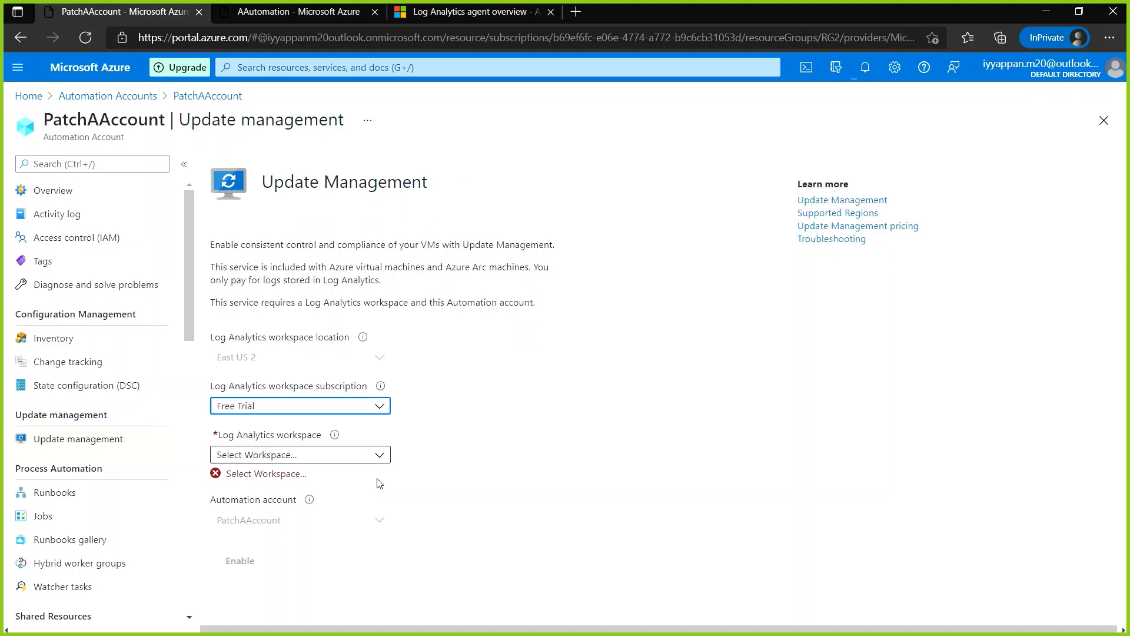
pyautogui.click(383, 458)
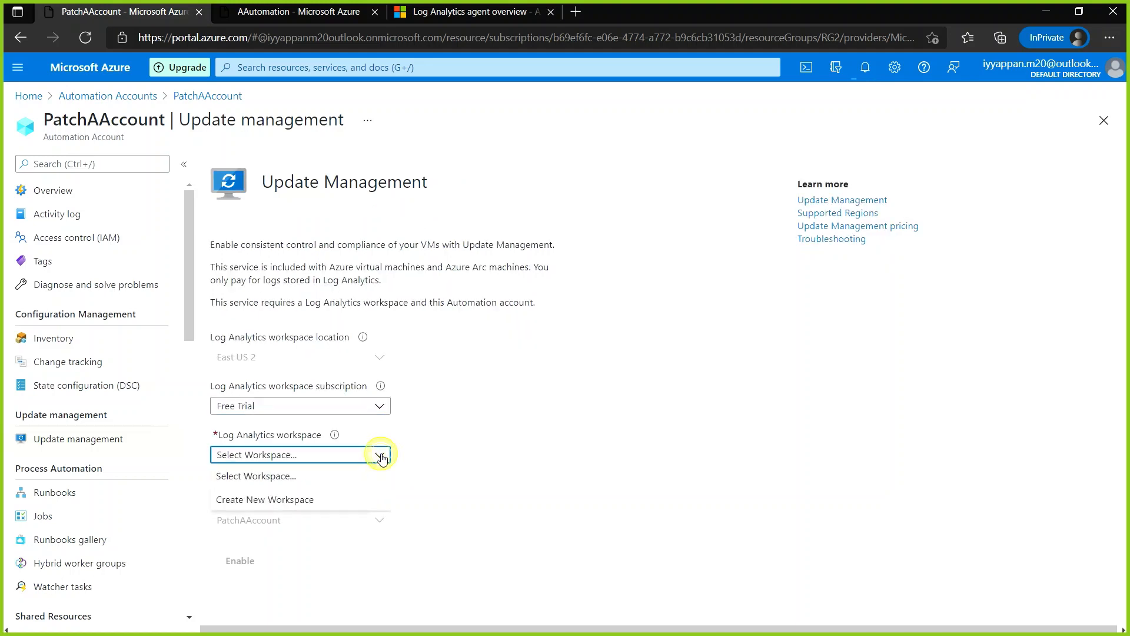
pyautogui.click(296, 500)
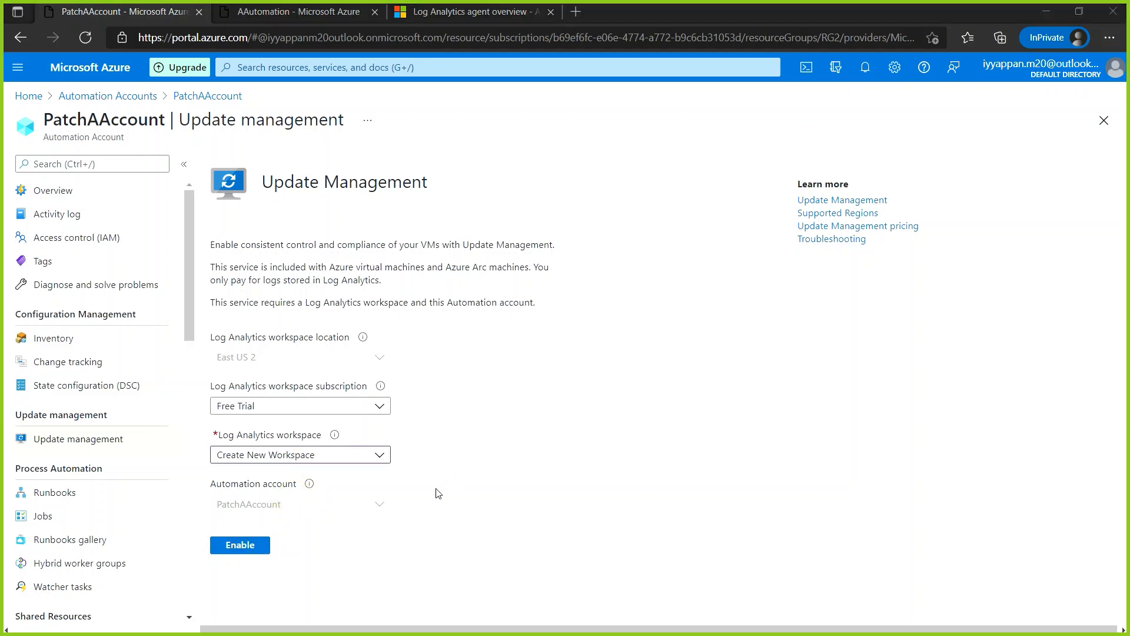
pyautogui.click(256, 546)
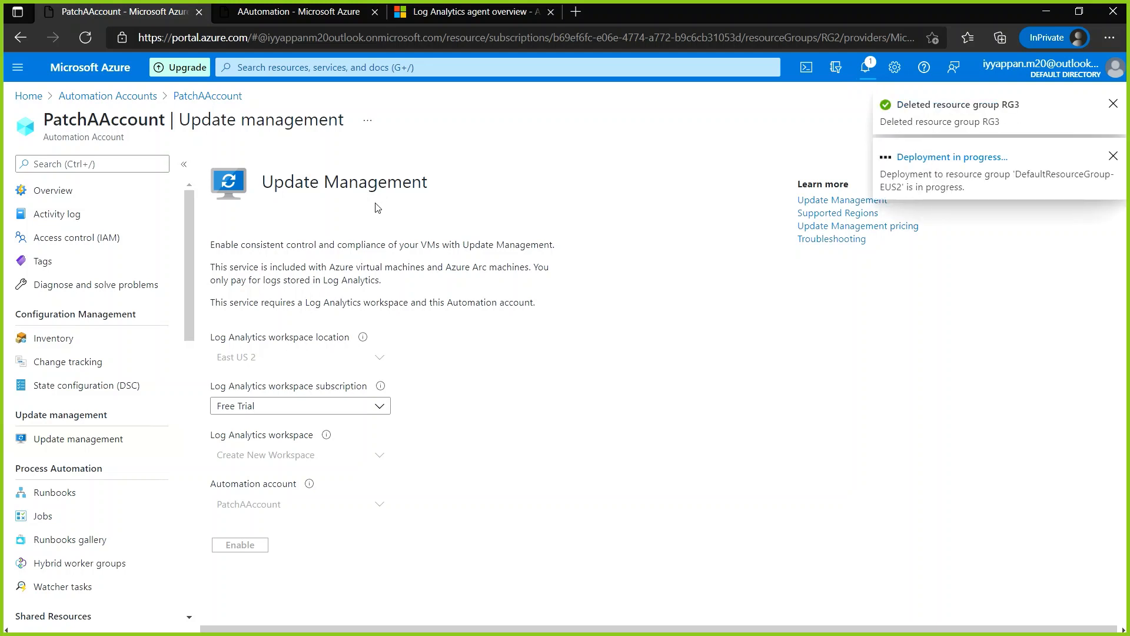
# Check the Update Management deployment's progress in the notifications and view its resource group.
pyautogui.click(866, 69)
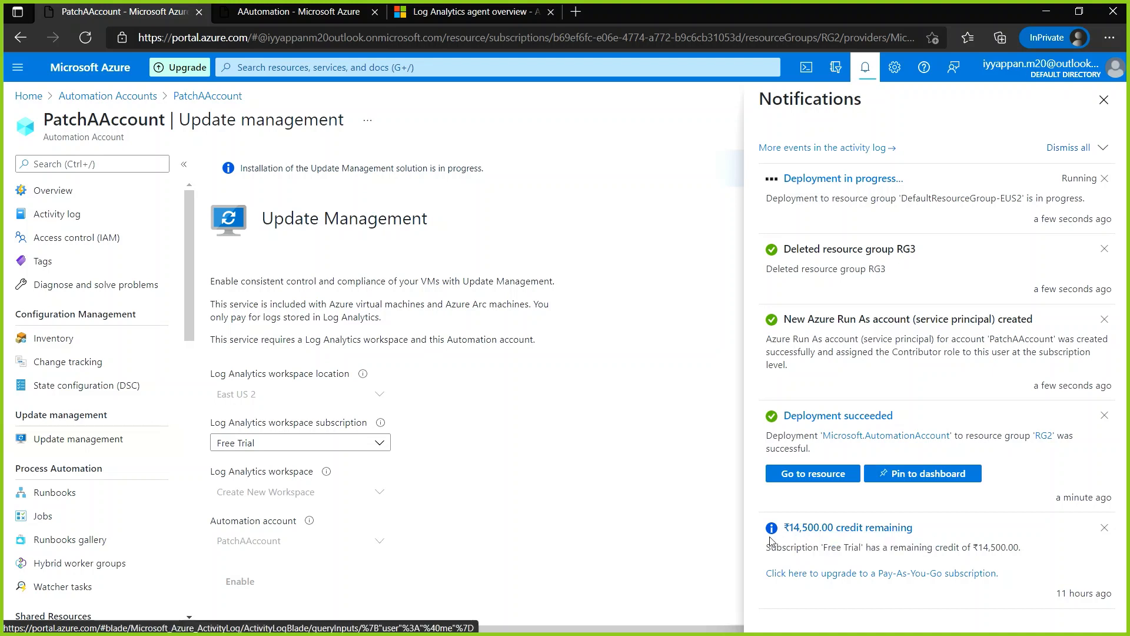
pyautogui.click(1104, 101)
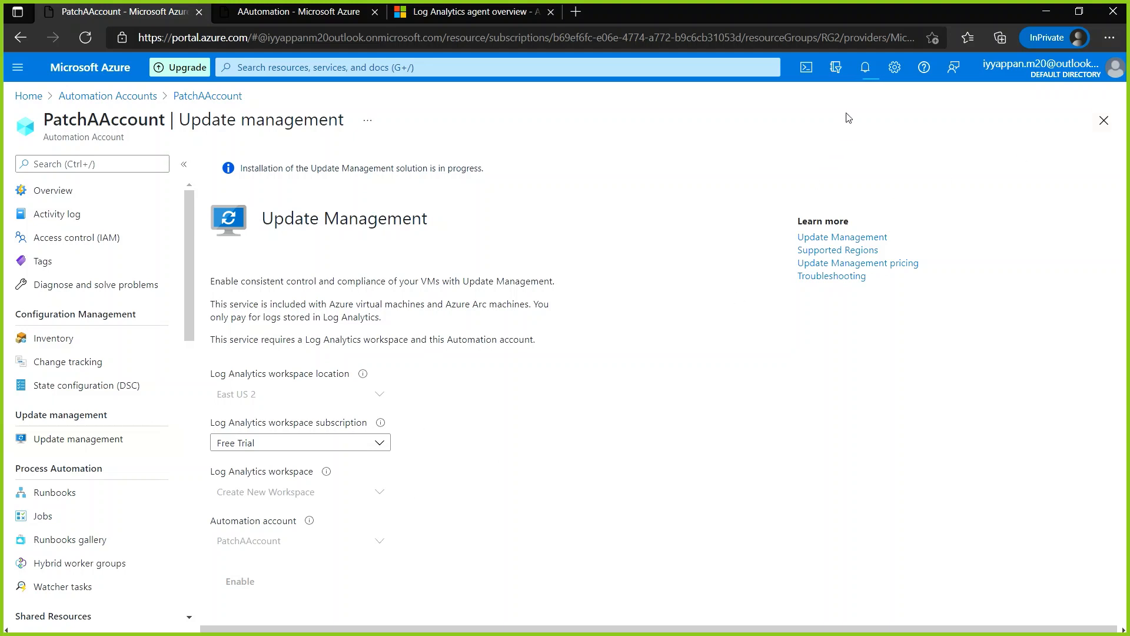
pyautogui.click(866, 68)
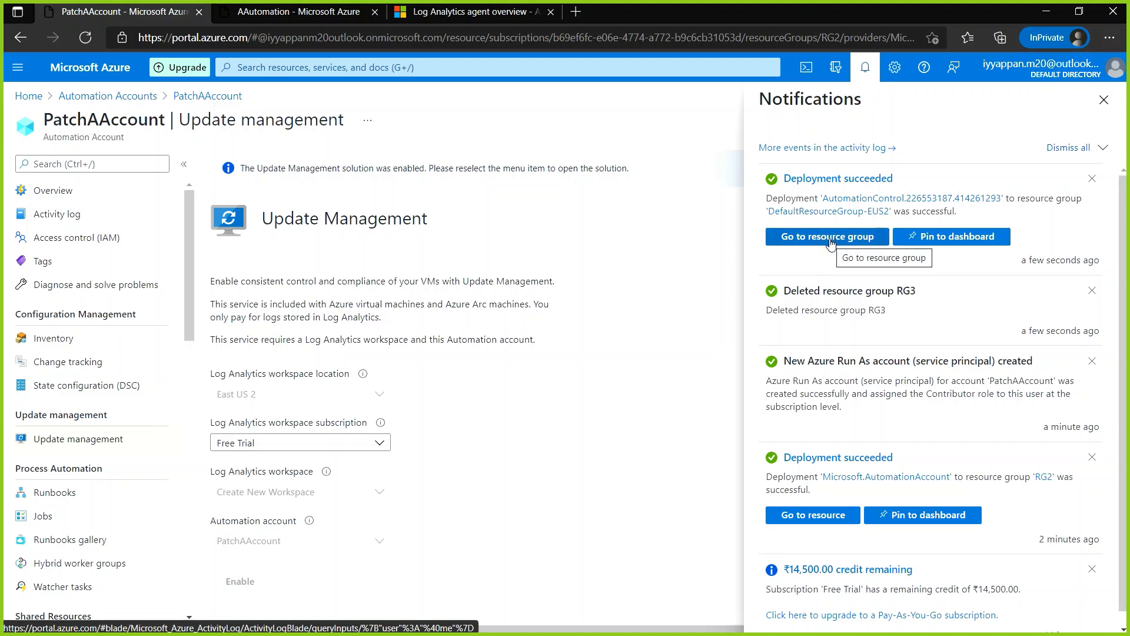
pyautogui.click(829, 238)
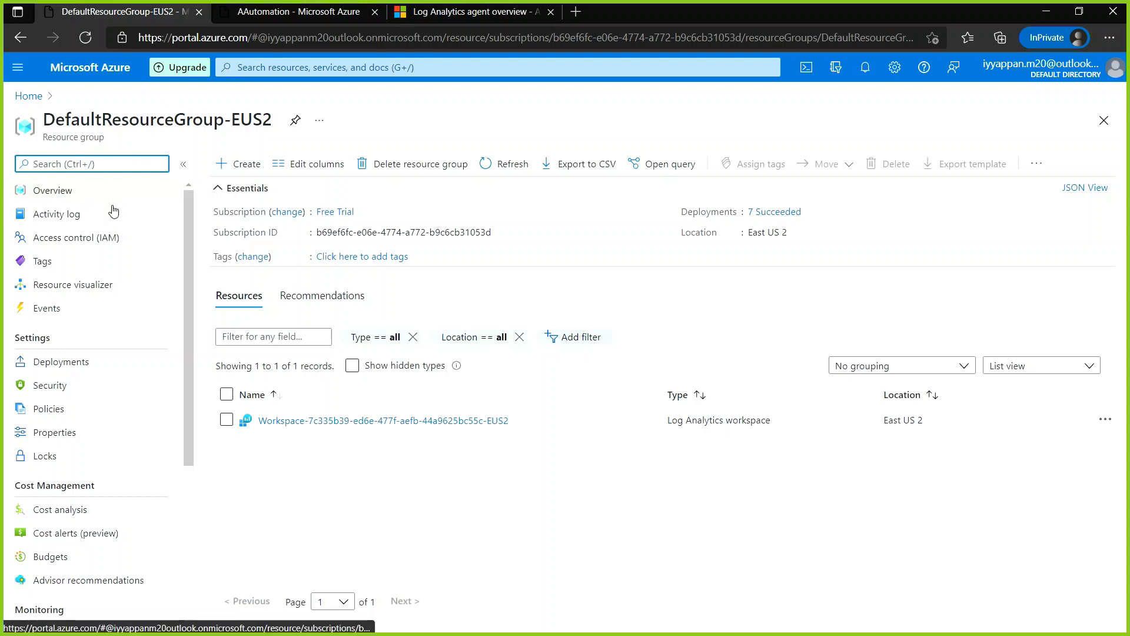
# Return to the portal home and reopen Update management of the PatchAAccount automation account.
pyautogui.click(81, 68)
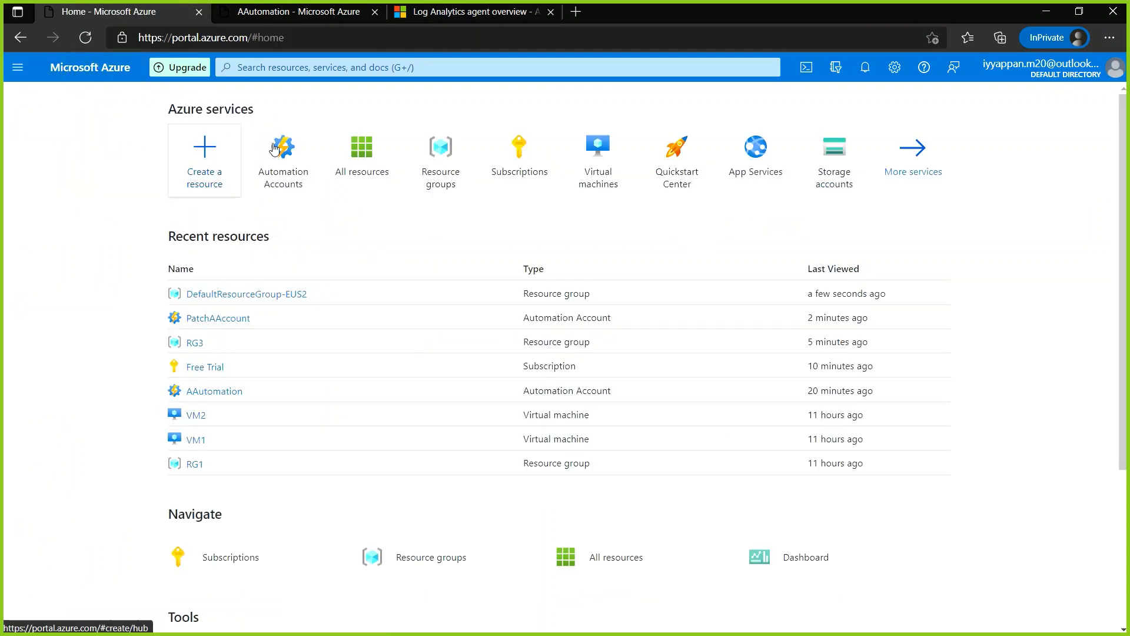
pyautogui.click(287, 173)
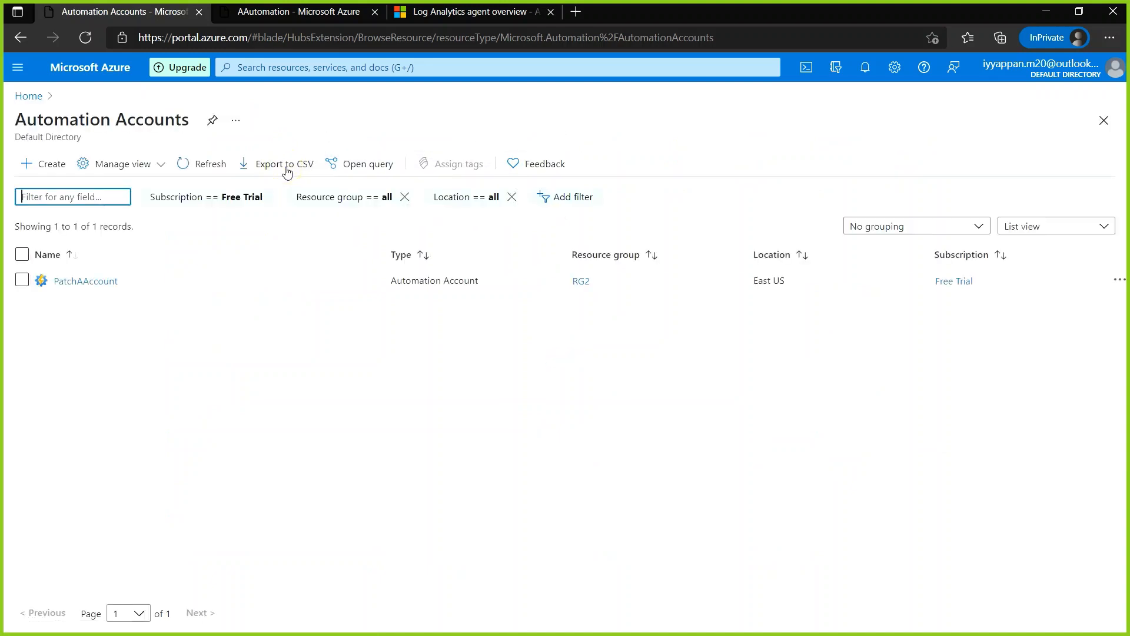
pyautogui.click(103, 282)
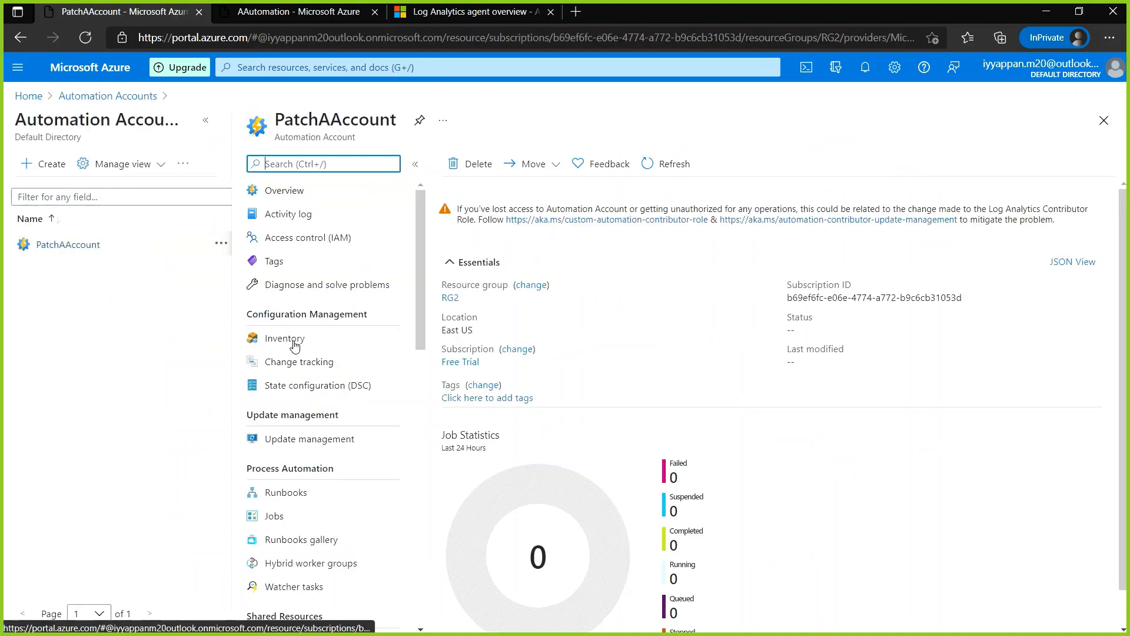
pyautogui.click(311, 441)
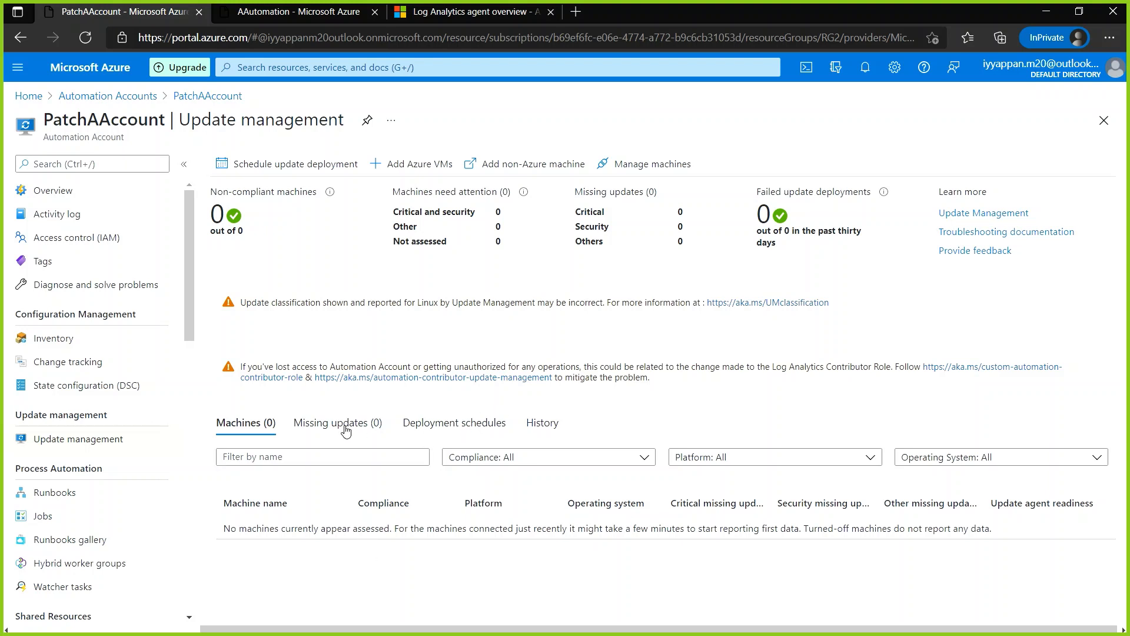
# Review the deployment schedules, missing updates and machines, and open the setup for adding Azure VMs.
pyautogui.click(459, 430)
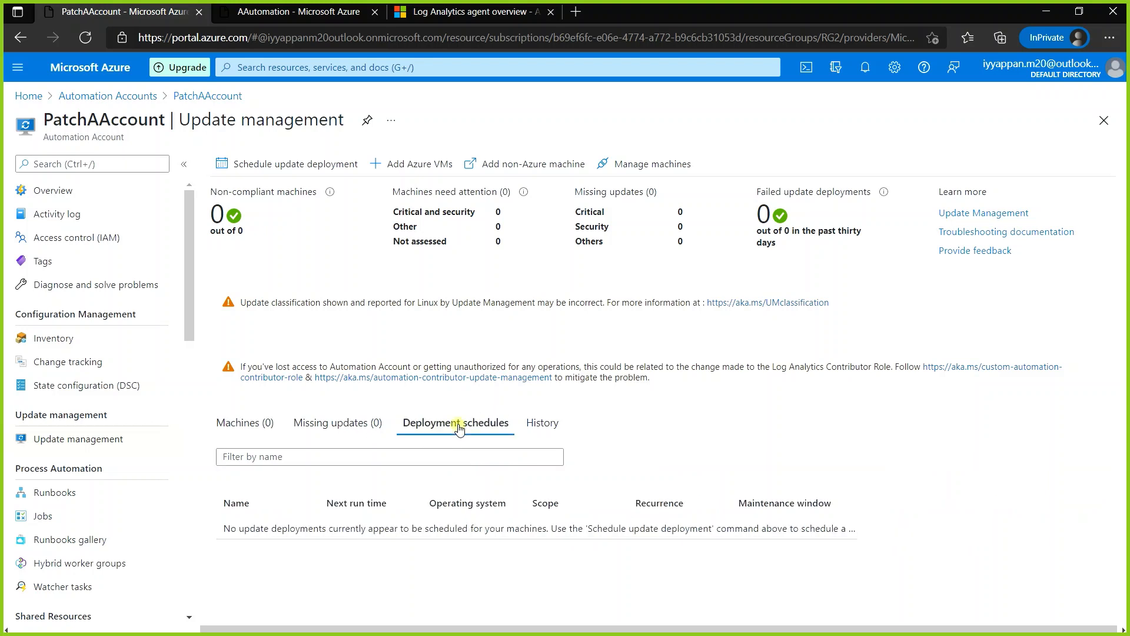
pyautogui.click(319, 431)
pyautogui.click(237, 436)
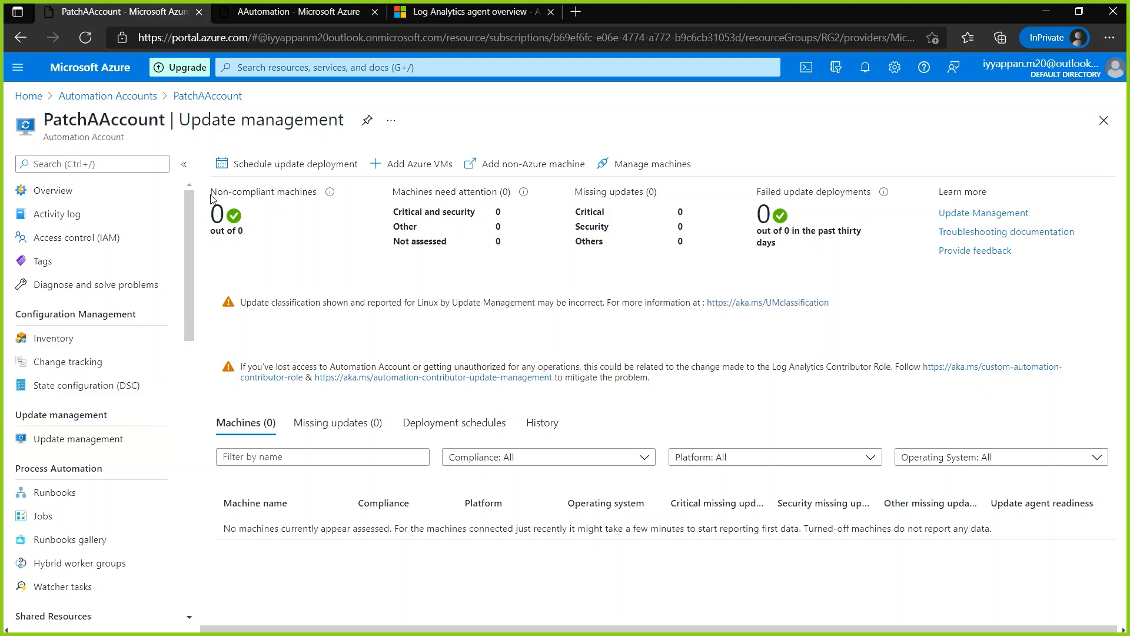
pyautogui.click(415, 169)
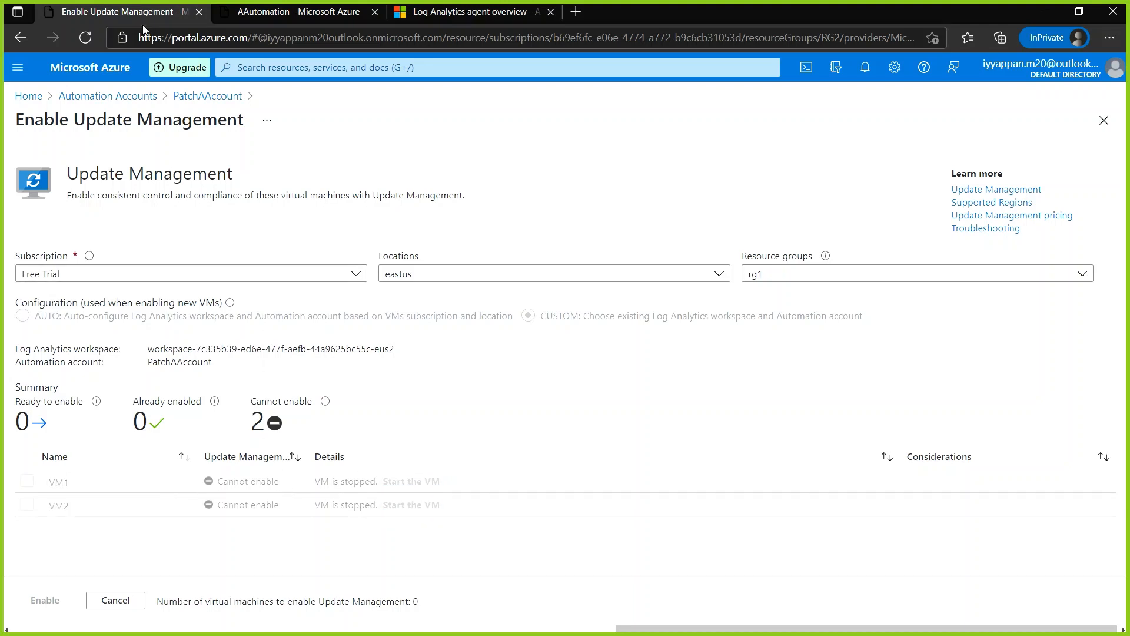
# Start the stopped virtual machines VM1 and VM2 together, working in the second portal tab, and clear the selection.
pyautogui.click(284, 13)
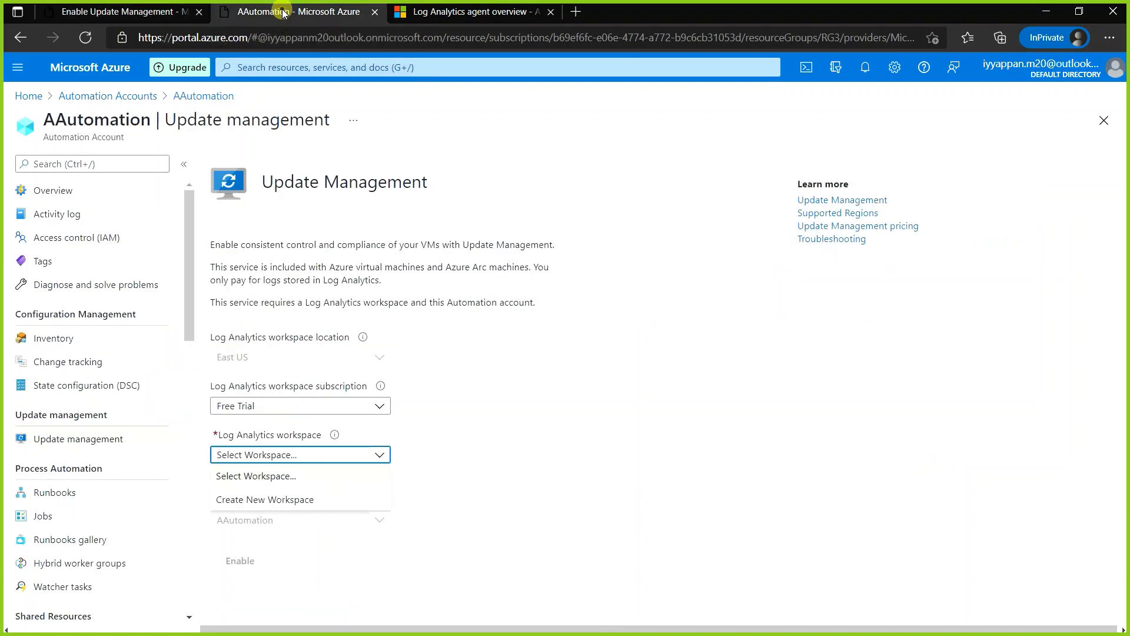
pyautogui.click(100, 73)
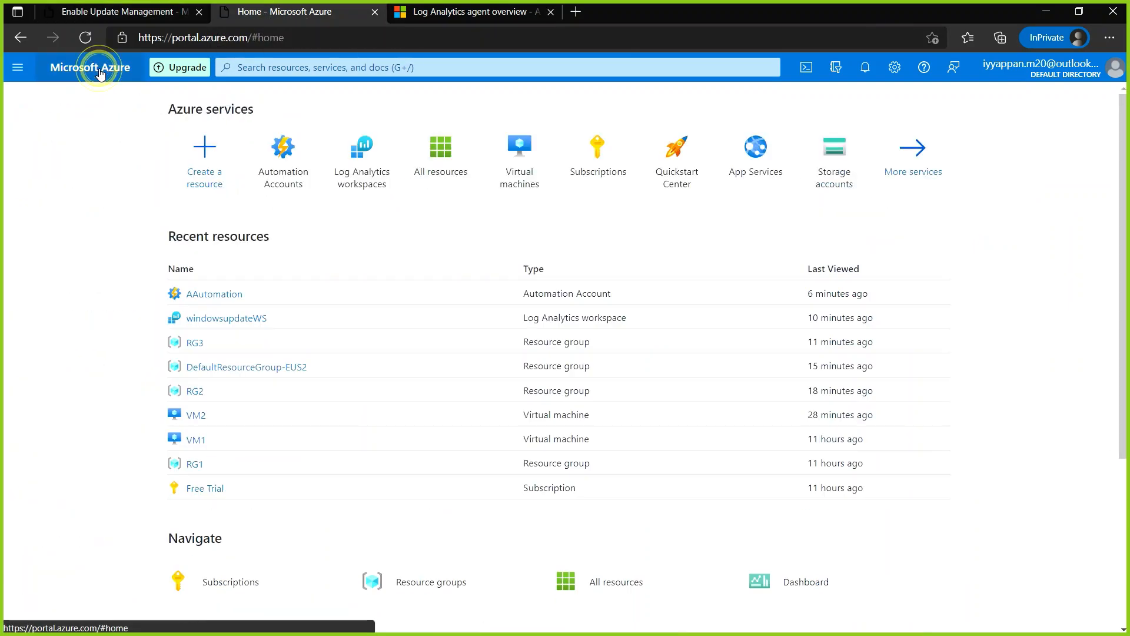
pyautogui.click(519, 158)
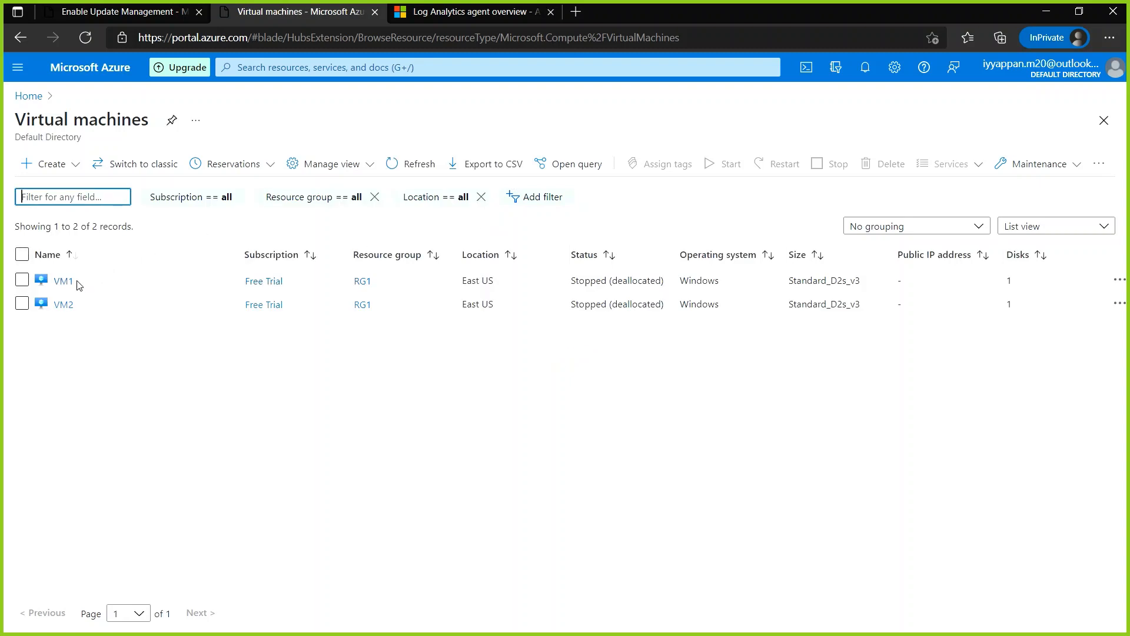
pyautogui.click(22, 280)
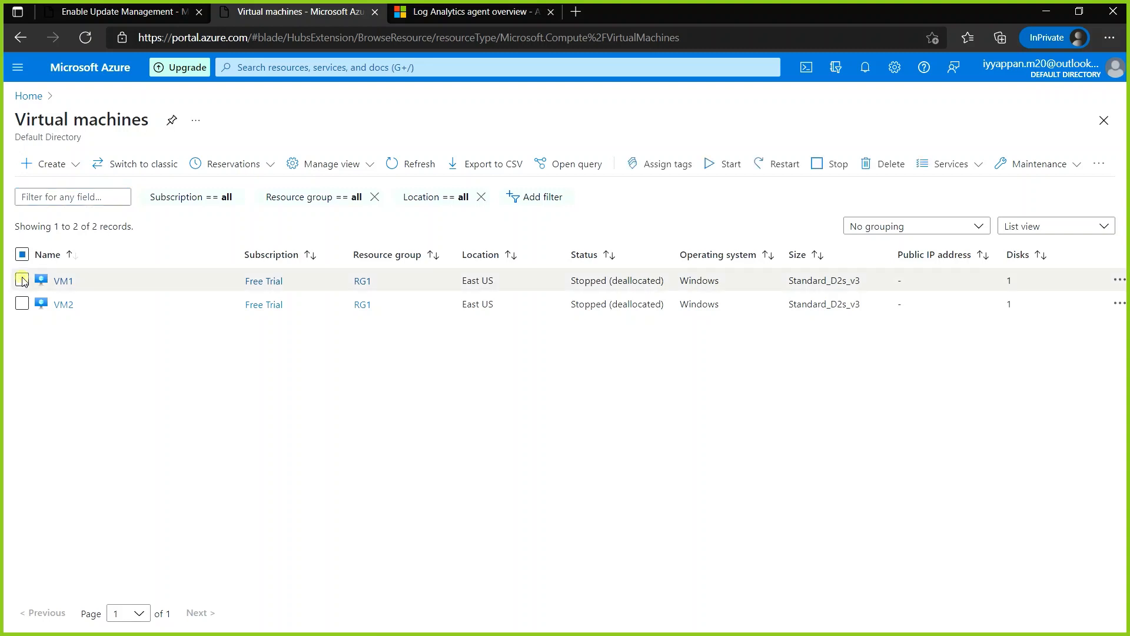
pyautogui.click(718, 168)
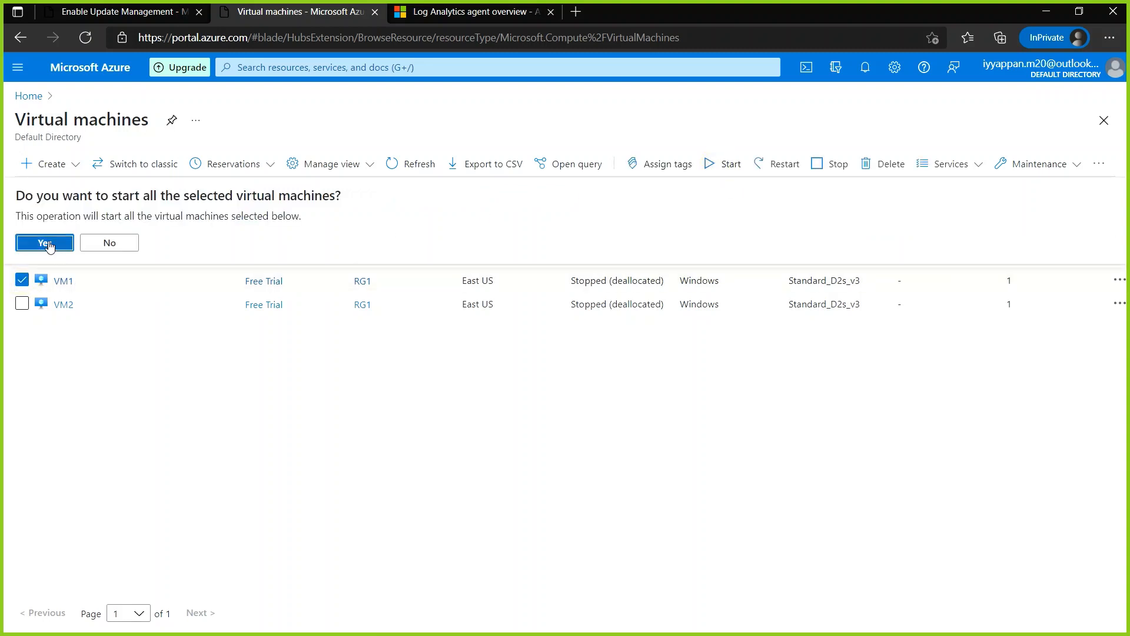
pyautogui.click(22, 304)
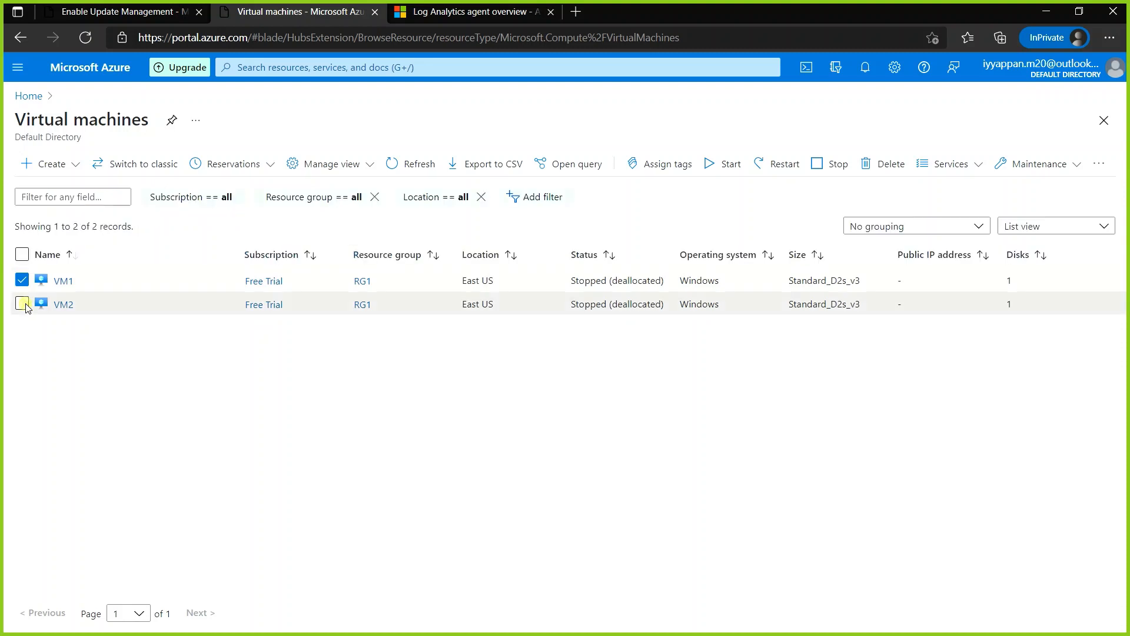
pyautogui.click(730, 163)
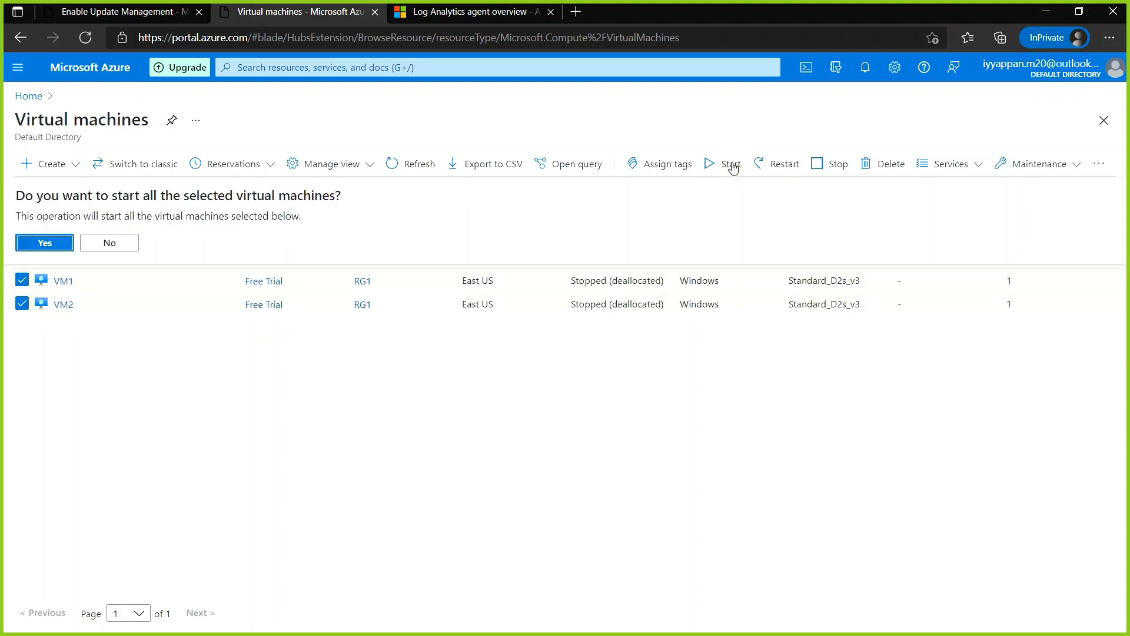
pyautogui.click(45, 243)
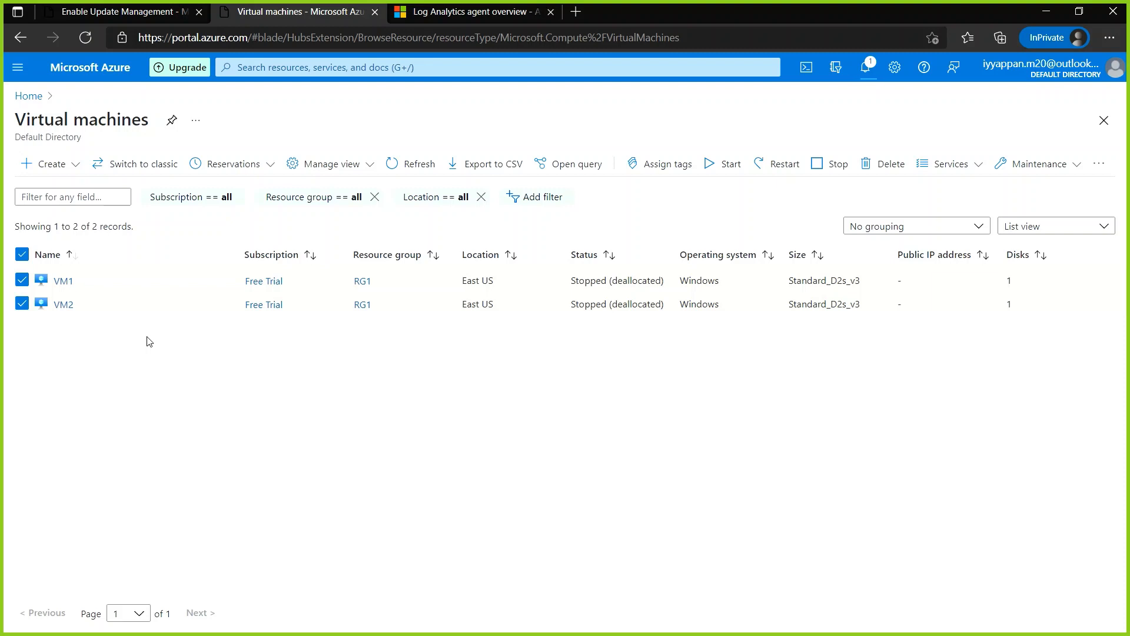
pyautogui.click(23, 255)
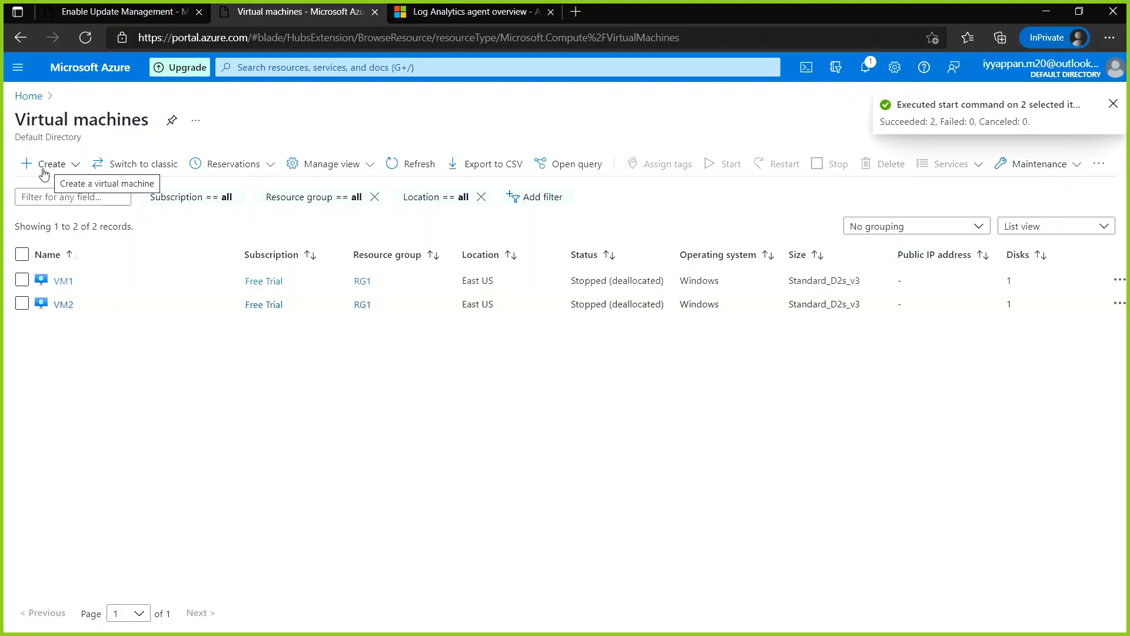
pyautogui.click(1114, 104)
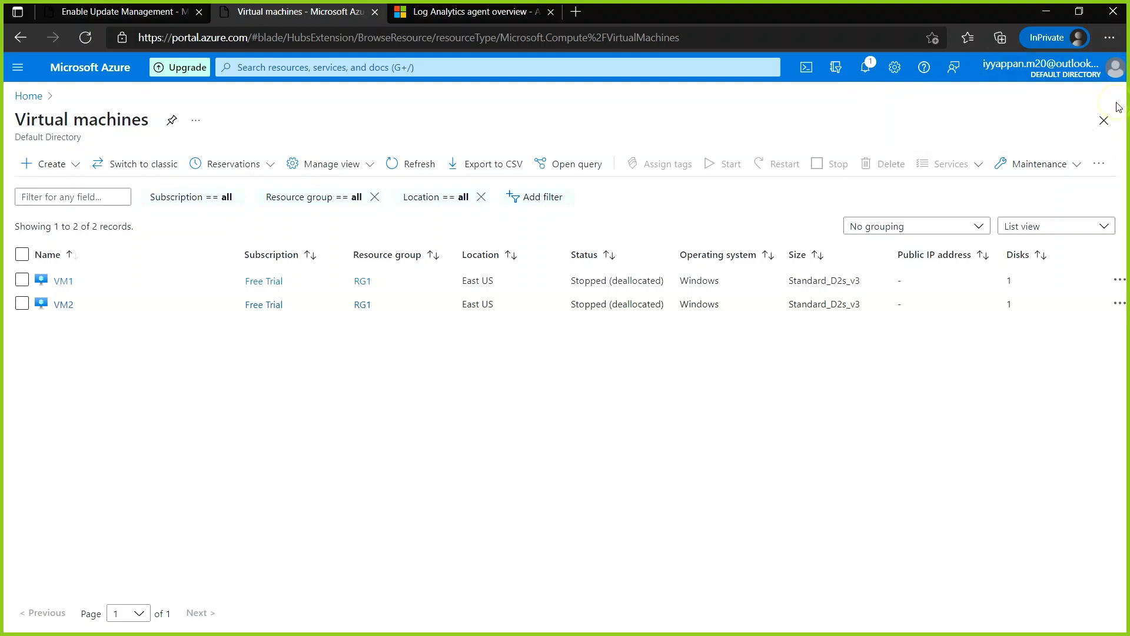
# Begin creating a virtual machine in resource group RG1 and name it VM3-Onprem.
pyautogui.click(57, 170)
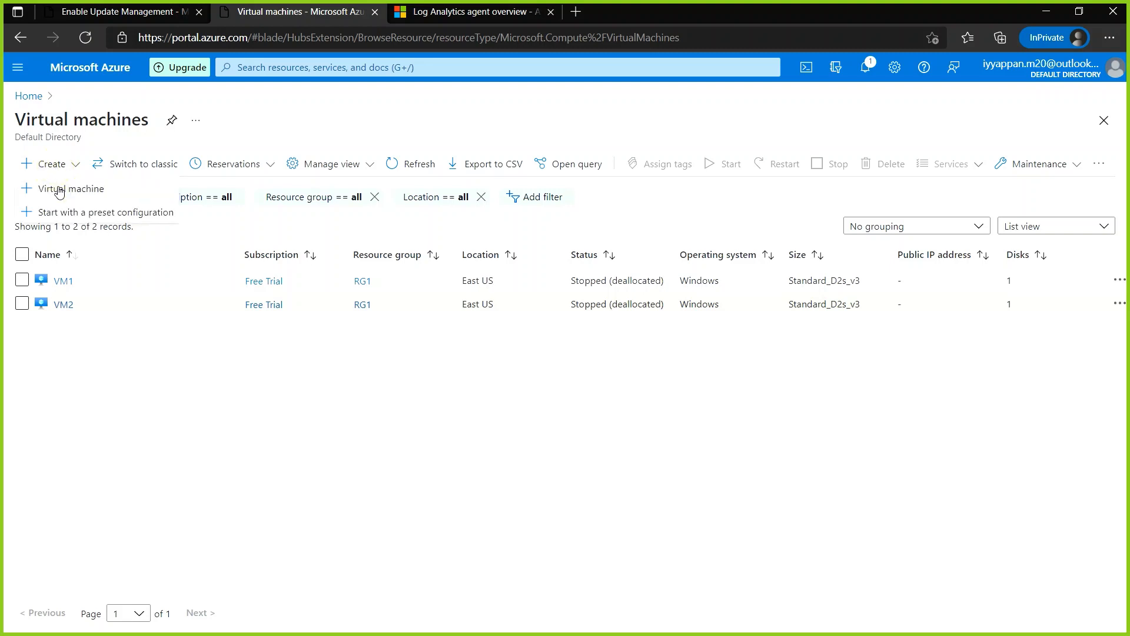
pyautogui.click(89, 188)
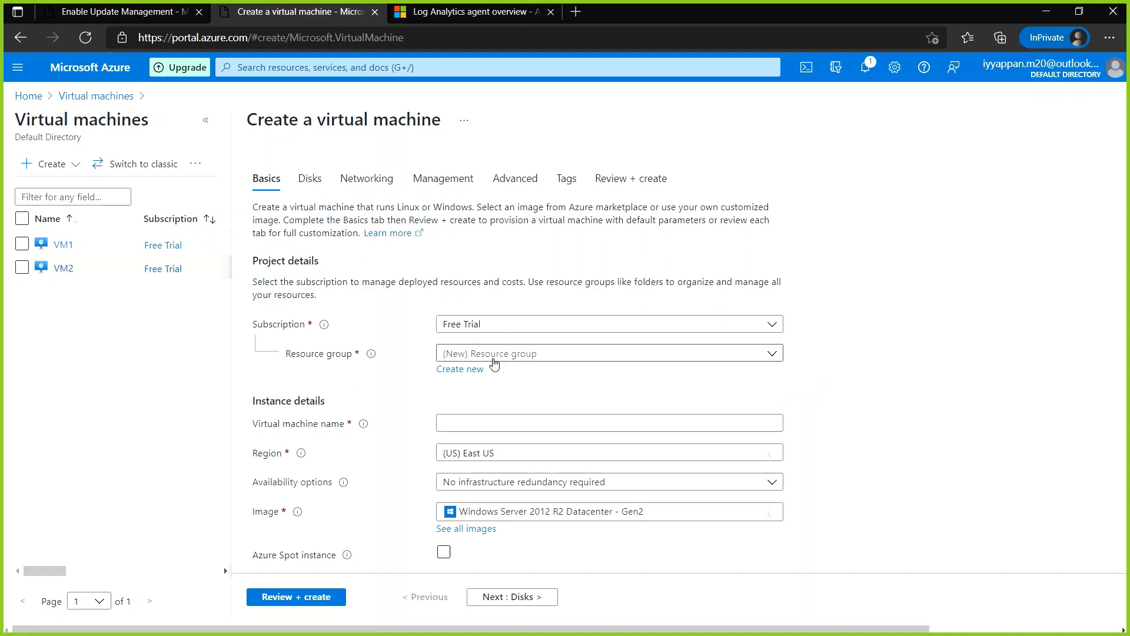
pyautogui.click(509, 355)
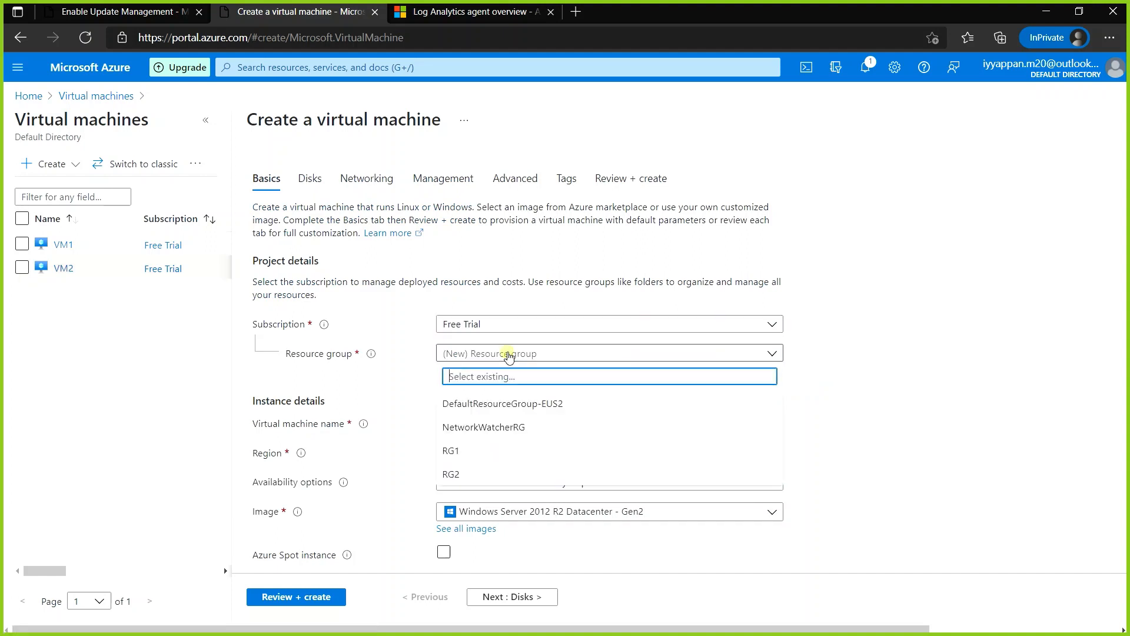
pyautogui.click(482, 457)
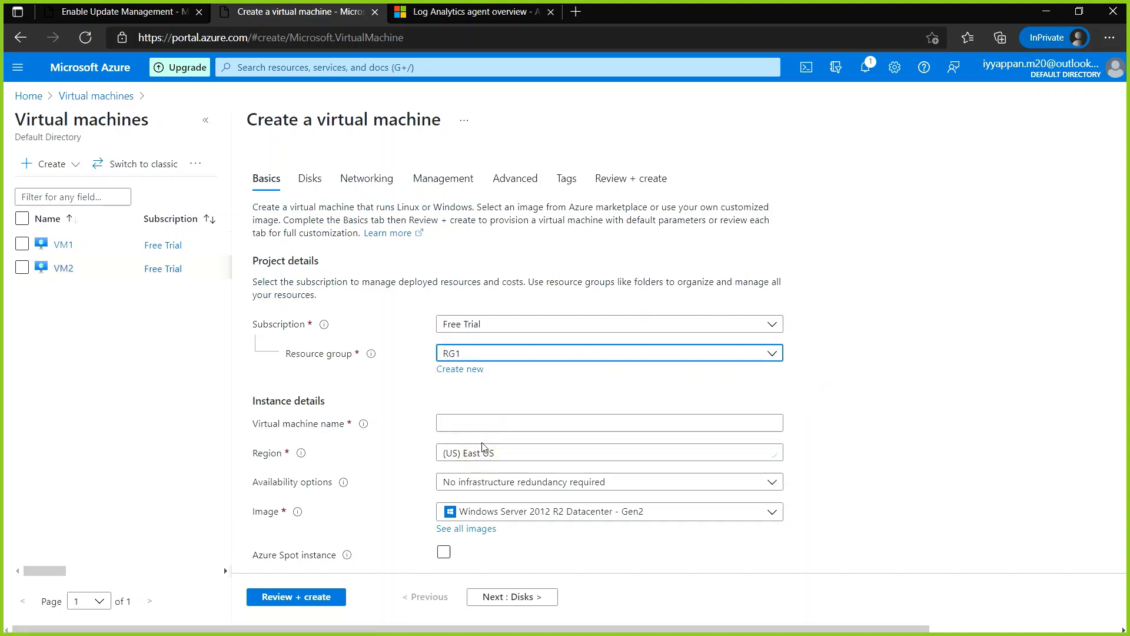
pyautogui.click(483, 421)
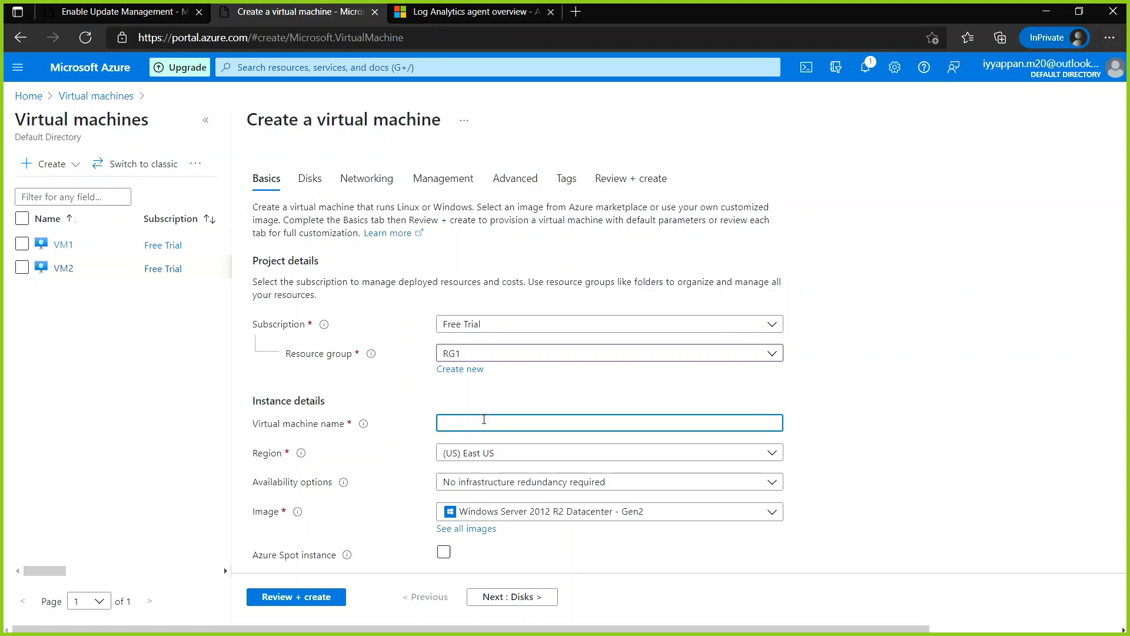
pyautogui.write('VM3-Onprem')
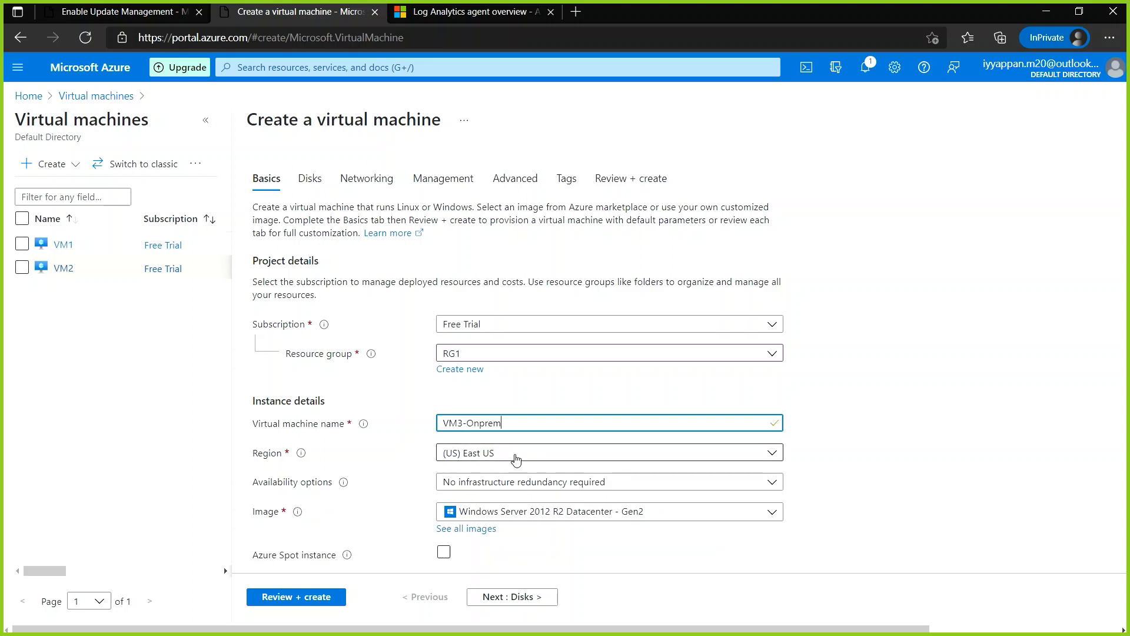
# Try (Asia Pacific) South India as the region for VM3-Onprem.
pyautogui.click(515, 456)
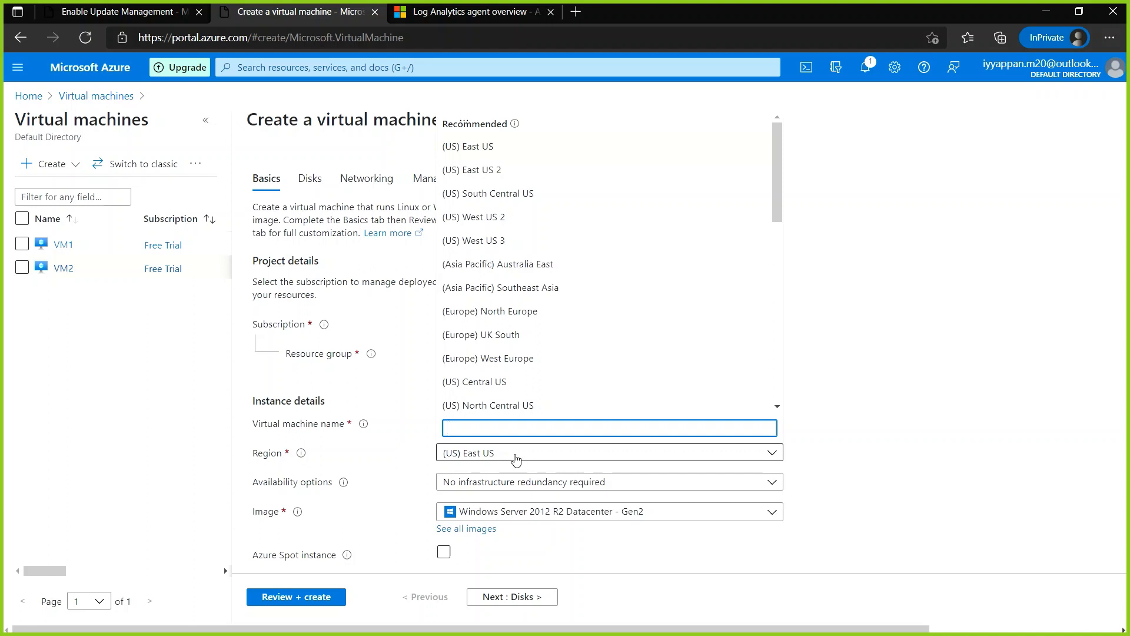
pyautogui.write('indi')
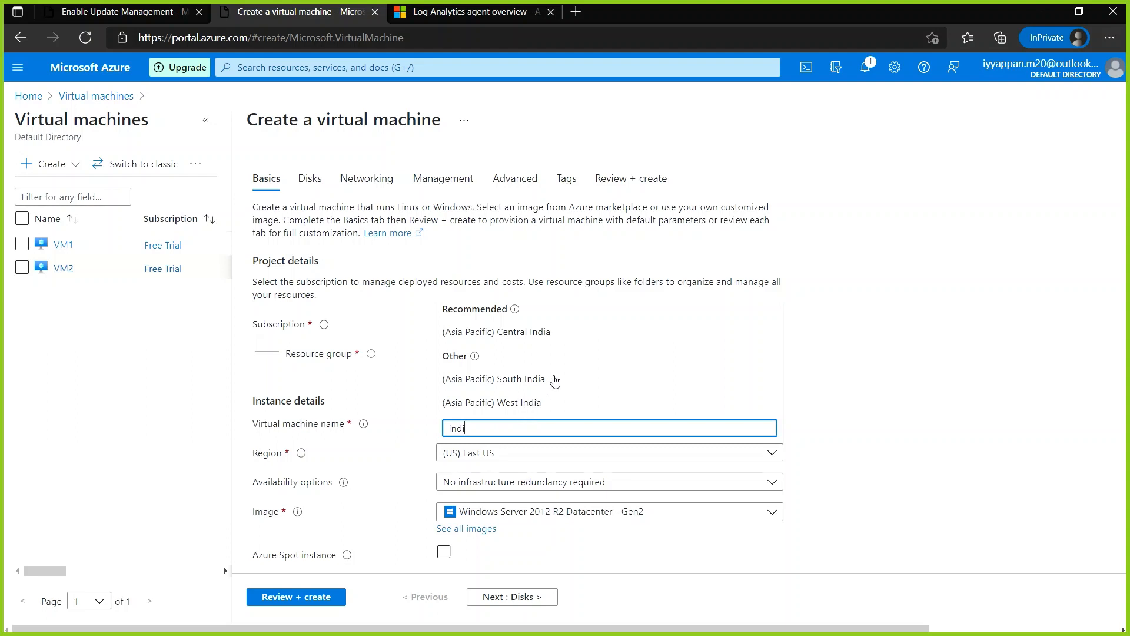
pyautogui.click(552, 378)
pyautogui.scroll(-2, 828, 469)
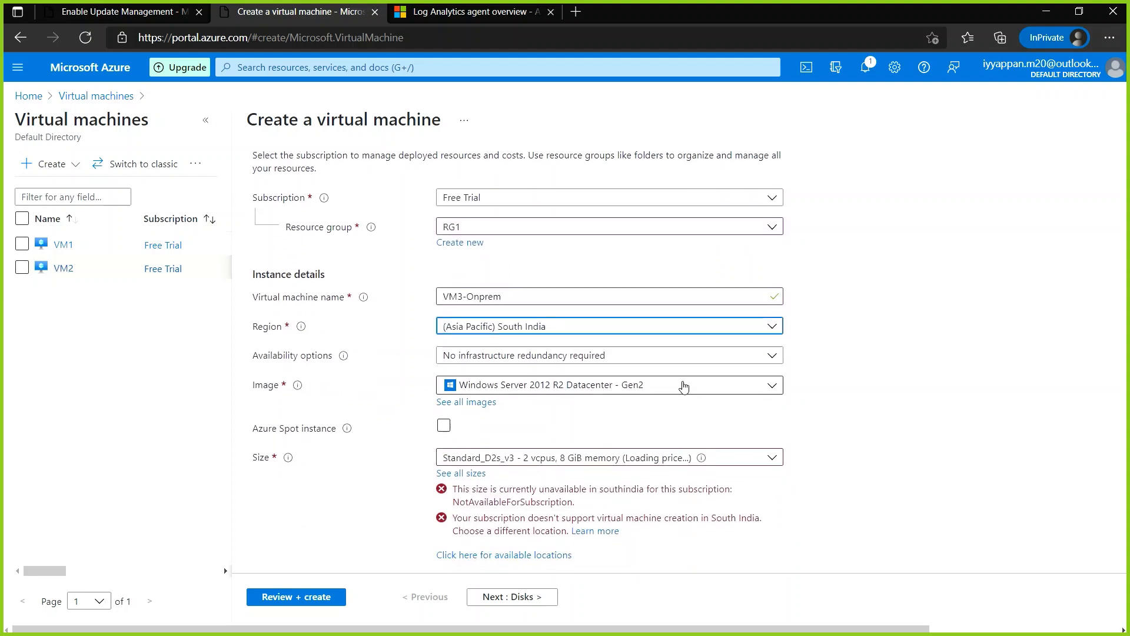
# Try the Windows Server 2016 Datacenter - Gen2 image, and switch back to Windows Server 2012 R2 Datacenter - Gen2.
pyautogui.click(683, 386)
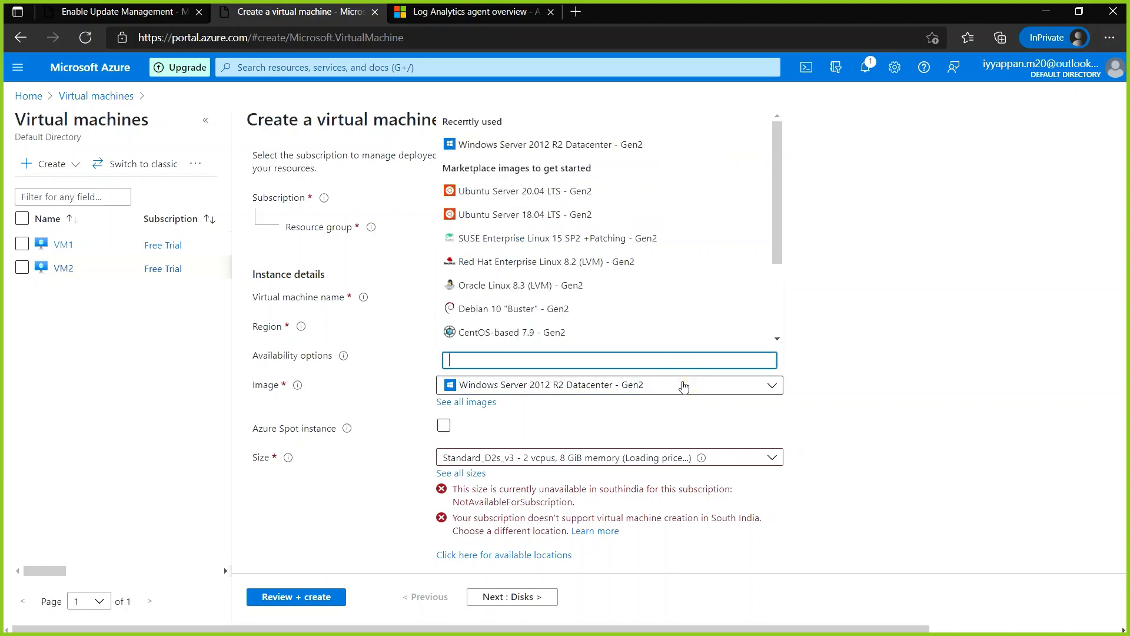
pyautogui.scroll(-3, 677, 290)
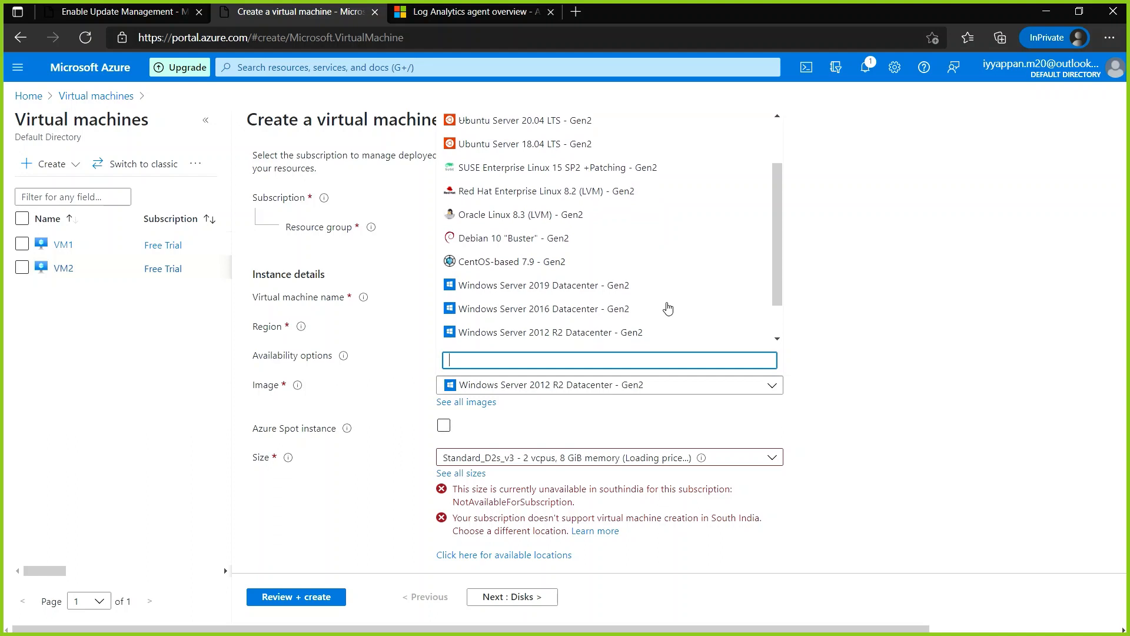
pyautogui.click(666, 308)
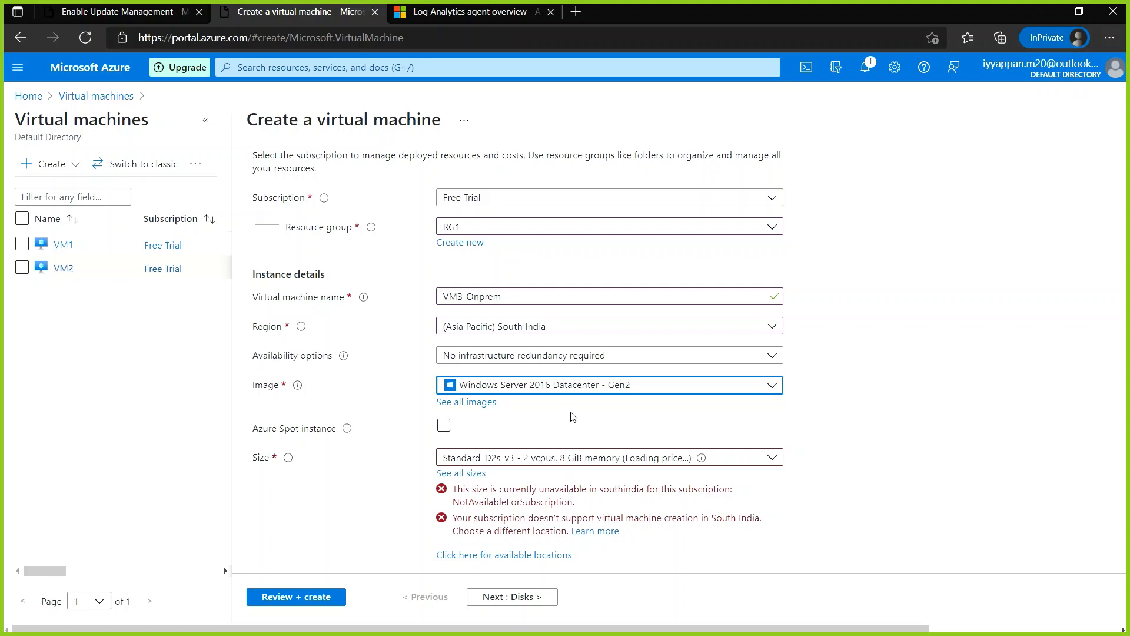
pyautogui.click(584, 388)
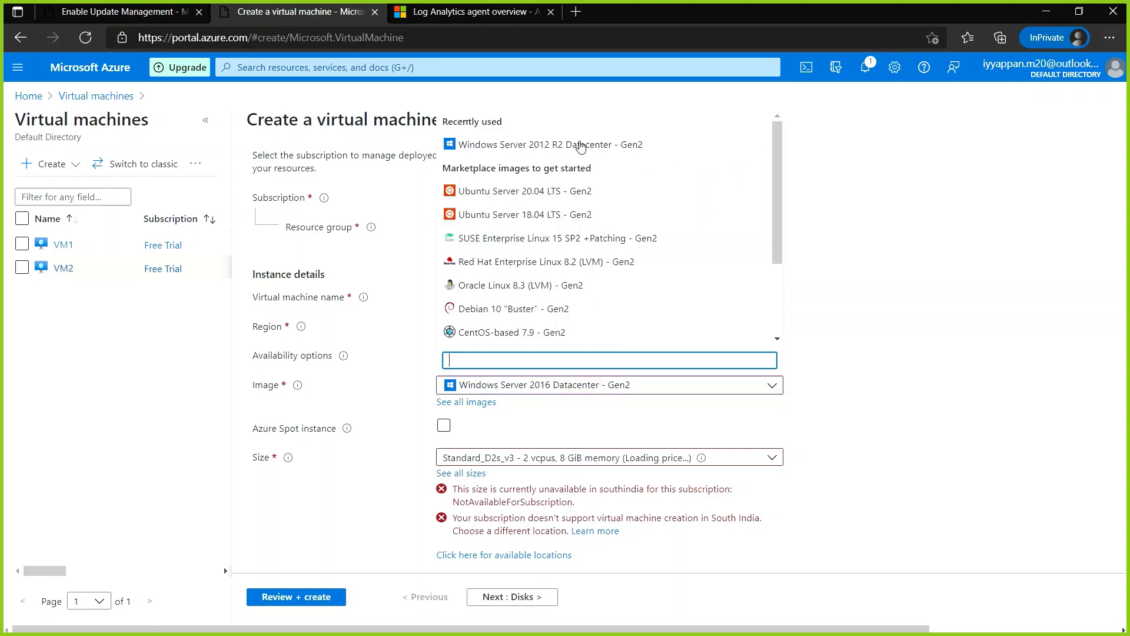
pyautogui.click(582, 144)
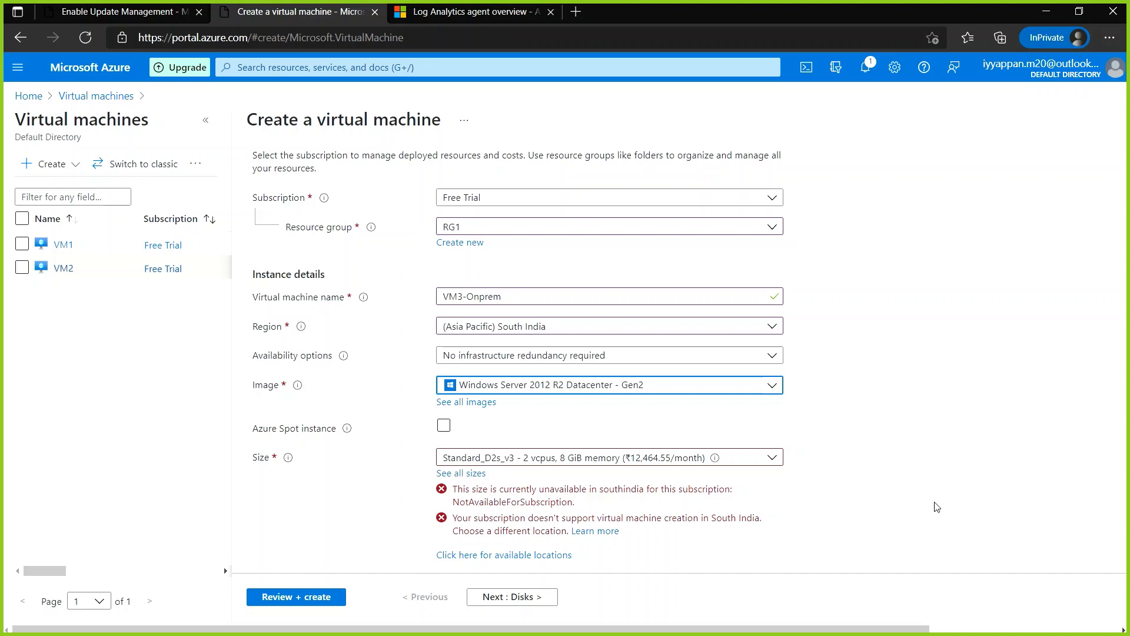
# Try (Asia Pacific) West India as the region for VM3-Onprem.
pyautogui.click(580, 327)
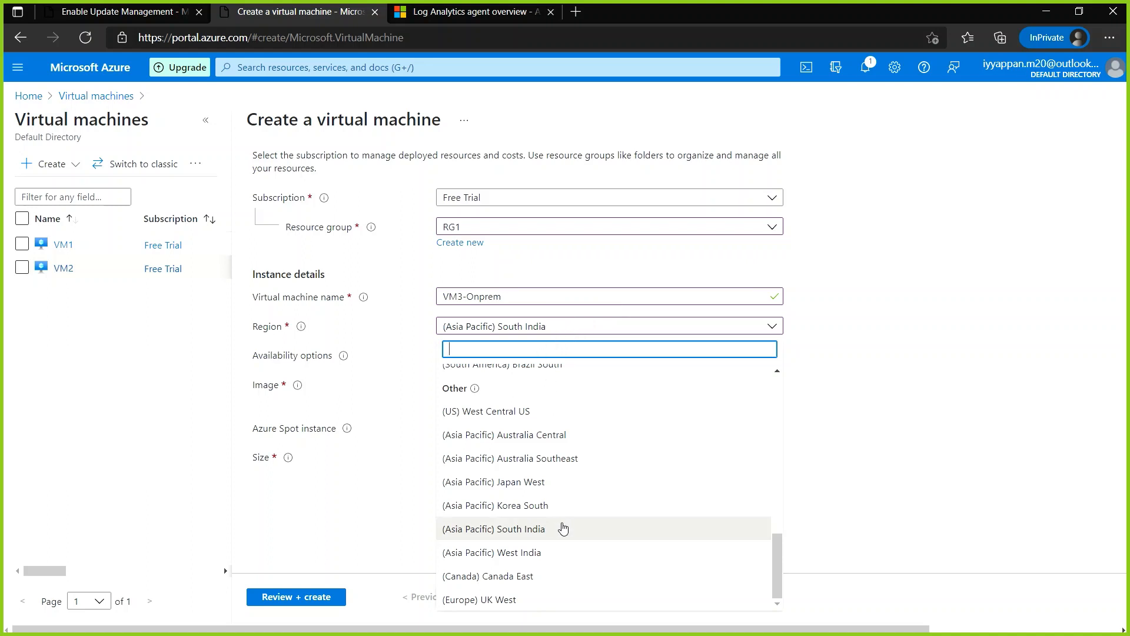
pyautogui.click(567, 552)
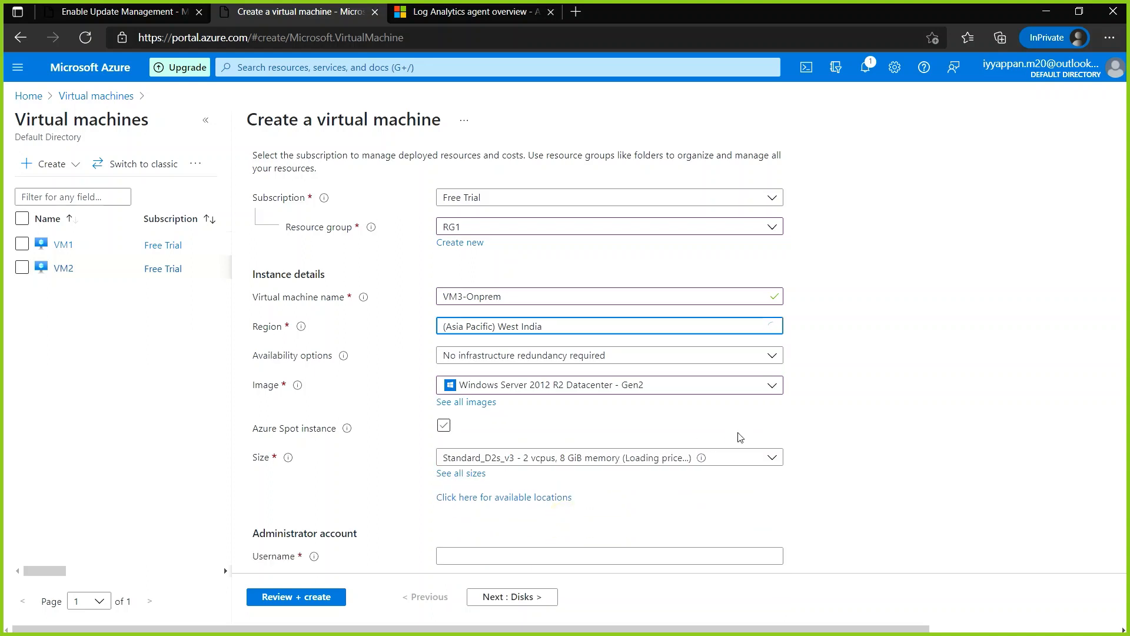
# Set the image of VM3-Onprem to Windows Server 2016 Datacenter - Gen2.
pyautogui.click(634, 386)
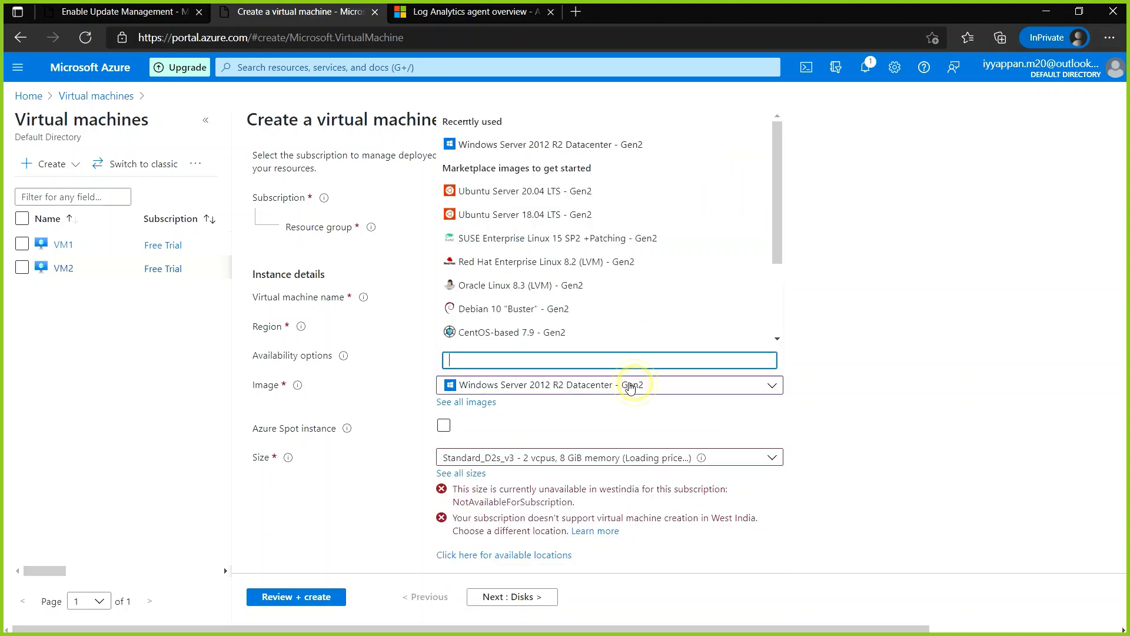
pyautogui.scroll(-1, 601, 273)
pyautogui.scroll(-1, 601, 274)
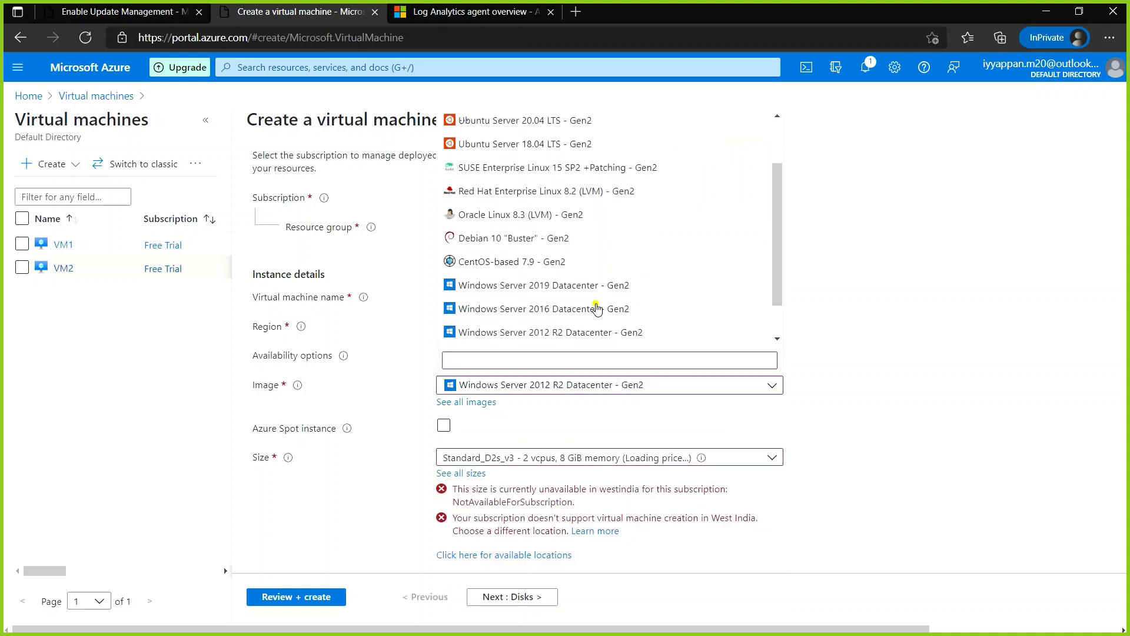
pyautogui.click(595, 303)
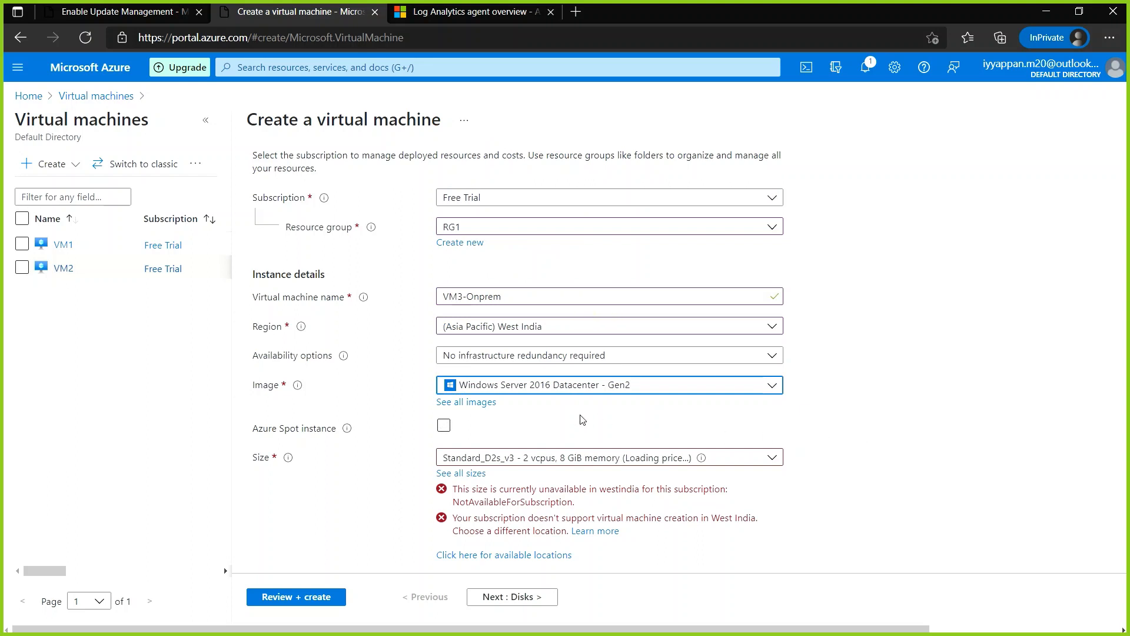
pyautogui.click(586, 385)
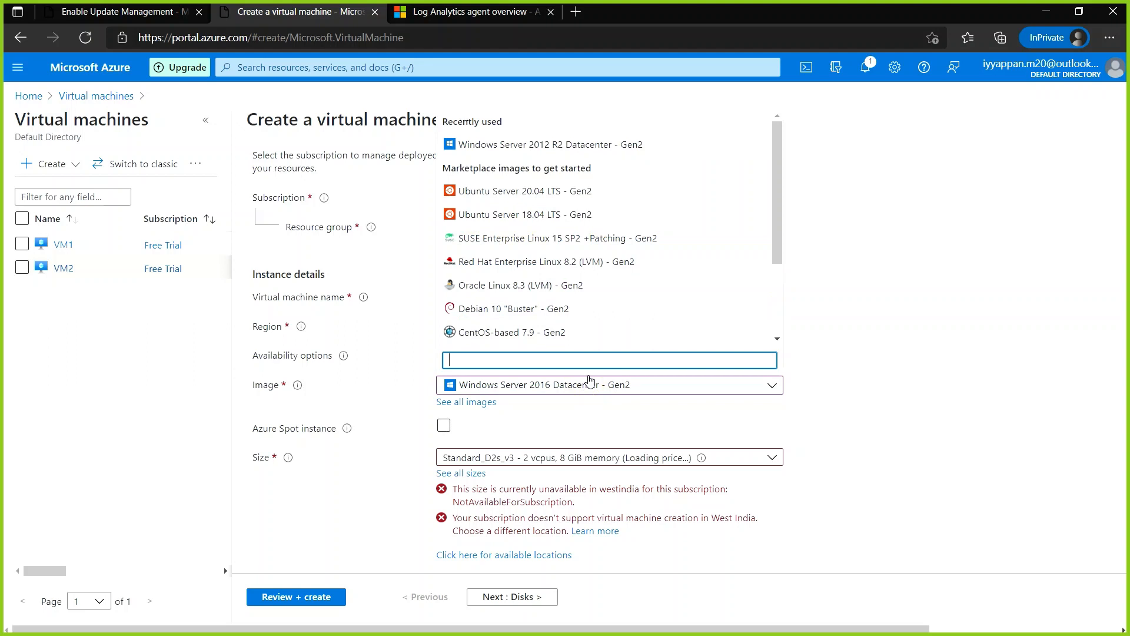
pyautogui.click(705, 405)
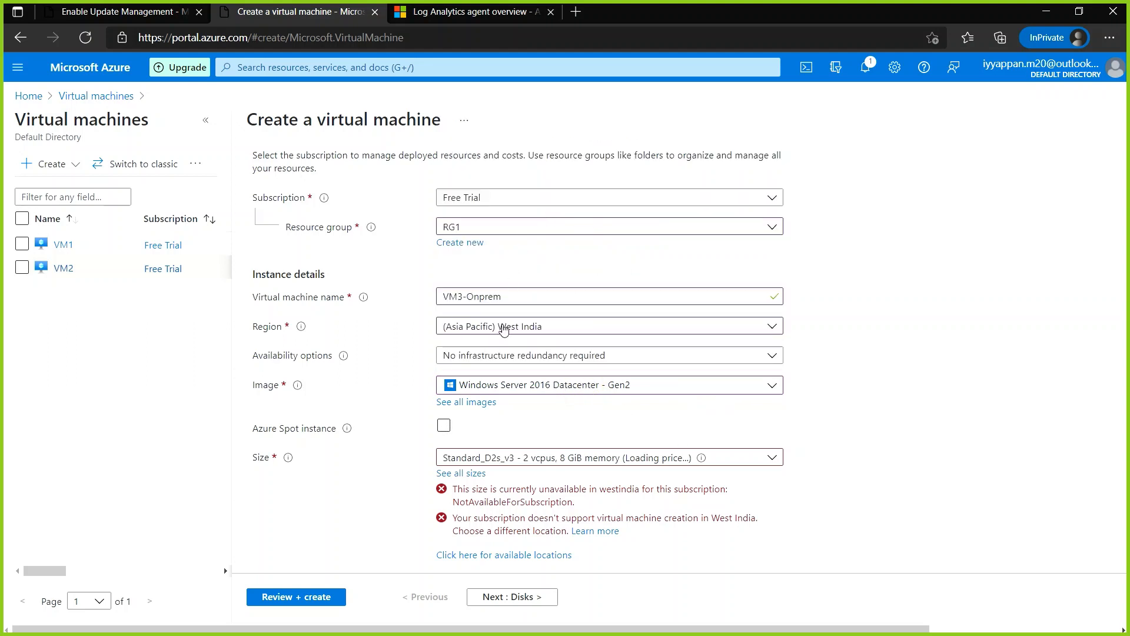
# Set the region of VM3-Onprem to (Europe) North Europe.
pyautogui.click(539, 326)
pyautogui.write('north')
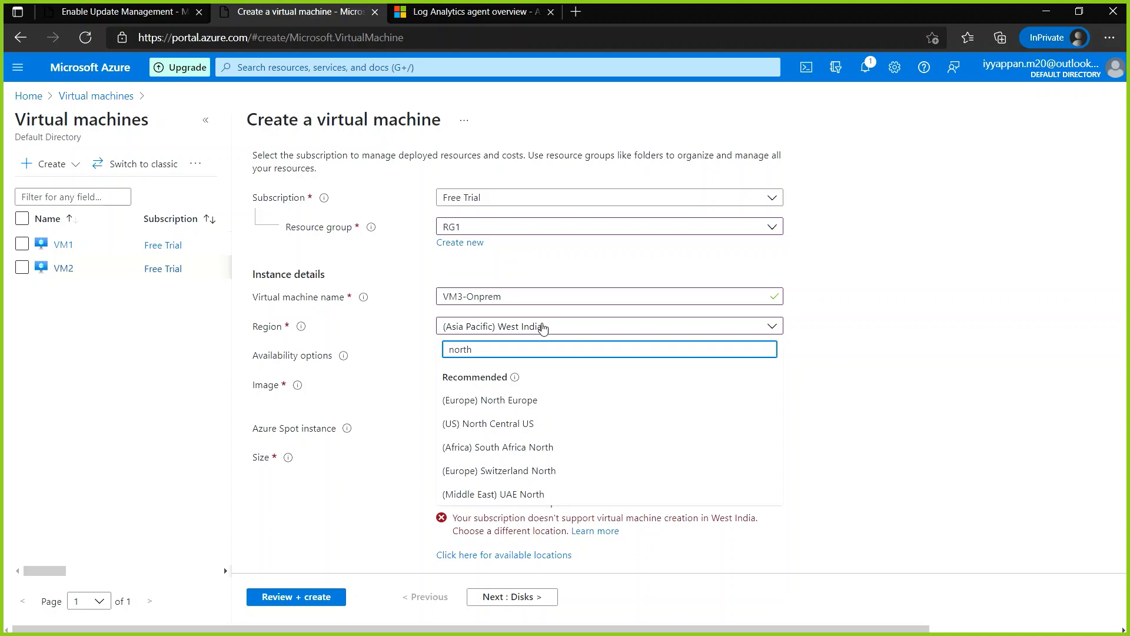
pyautogui.click(520, 404)
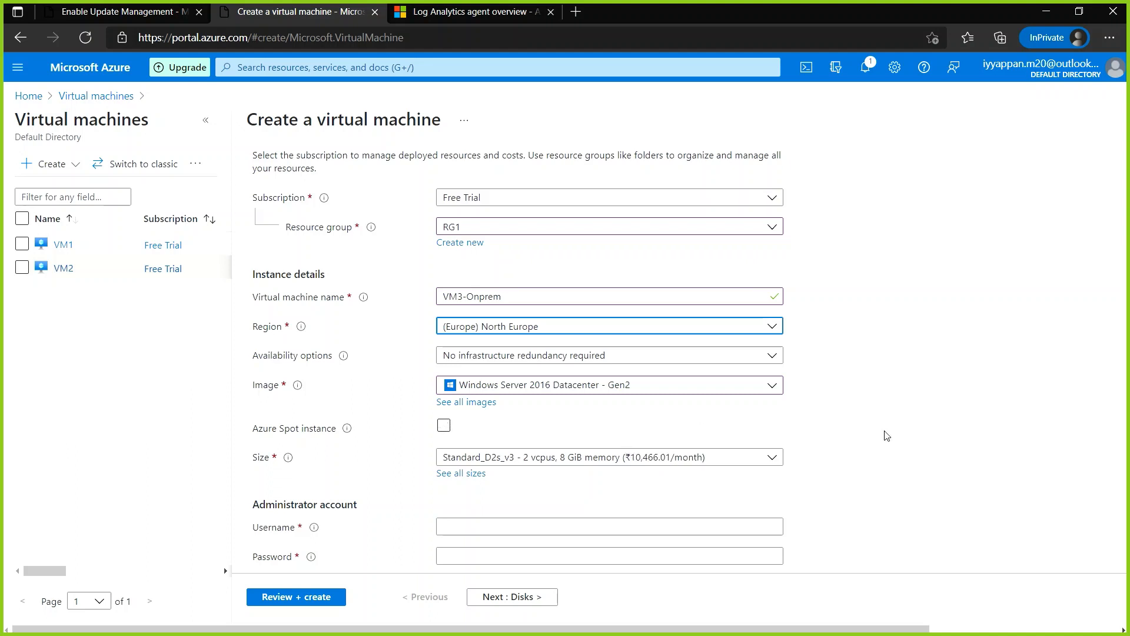
# Set the administrator account of VM3-Onprem to username Student, and enter and confirm the account password.
pyautogui.scroll(-2, 887, 436)
pyautogui.click(487, 399)
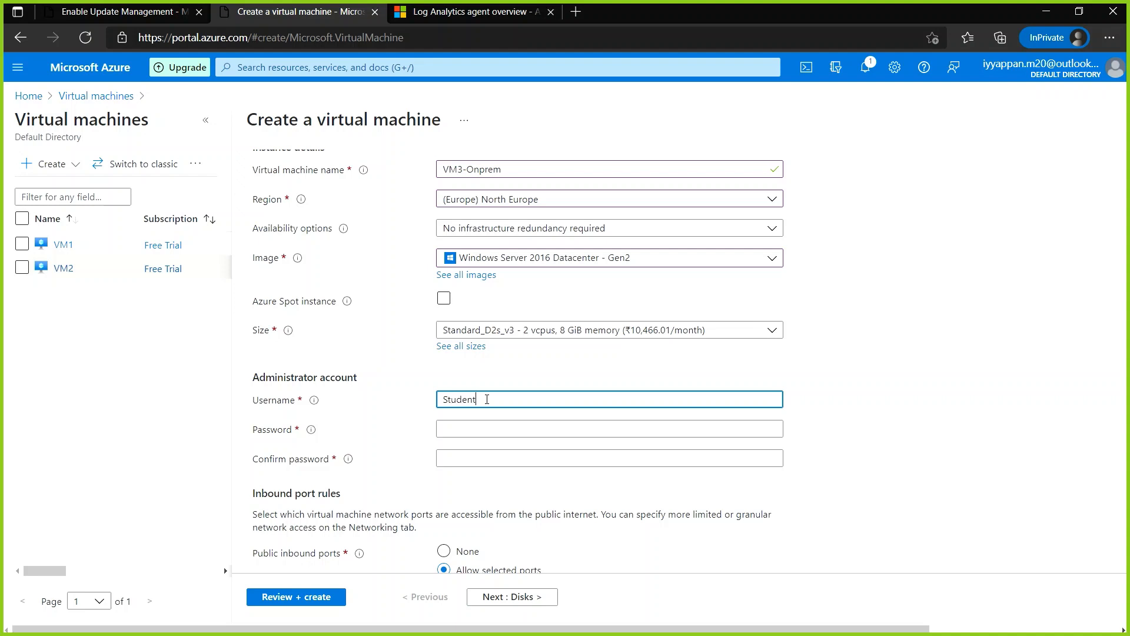
pyautogui.press('Tab')
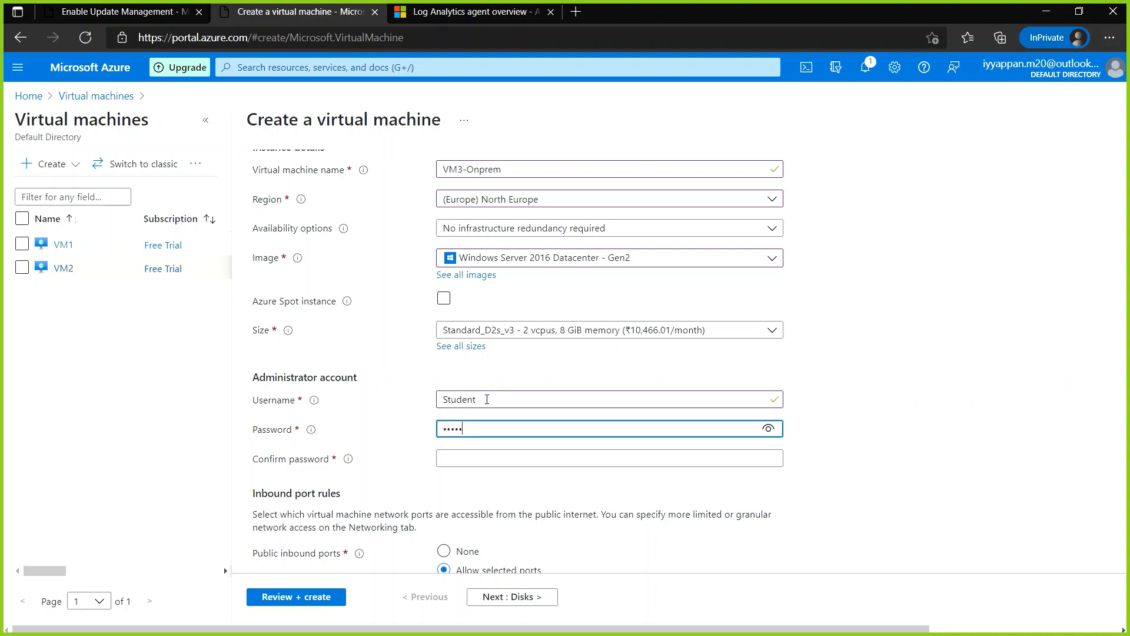
pyautogui.write('********')
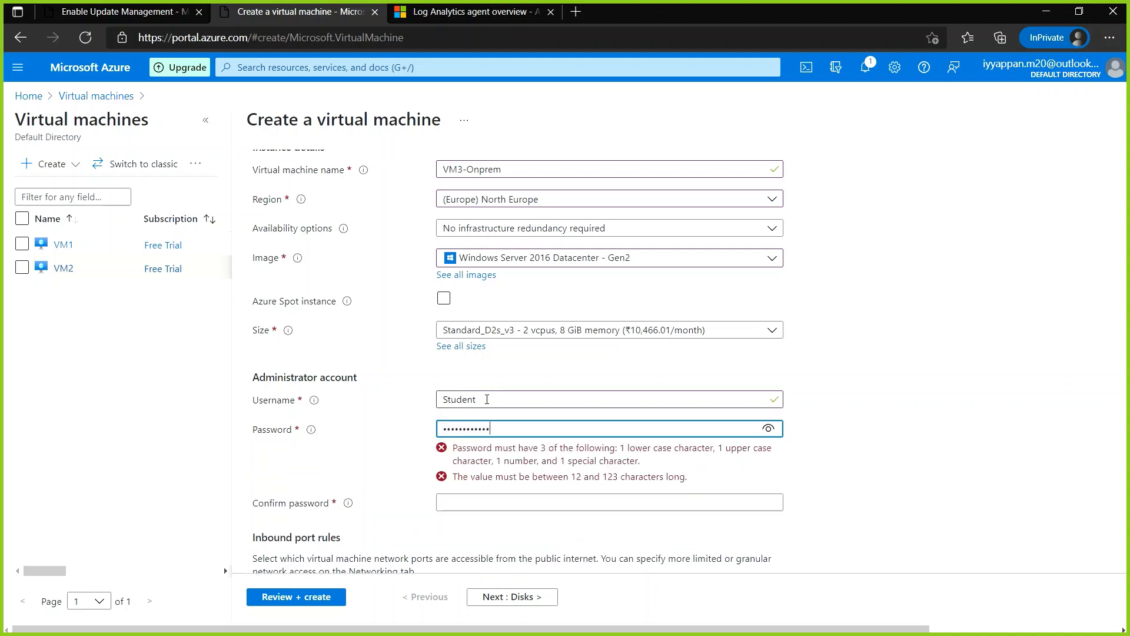
pyautogui.press('Tab')
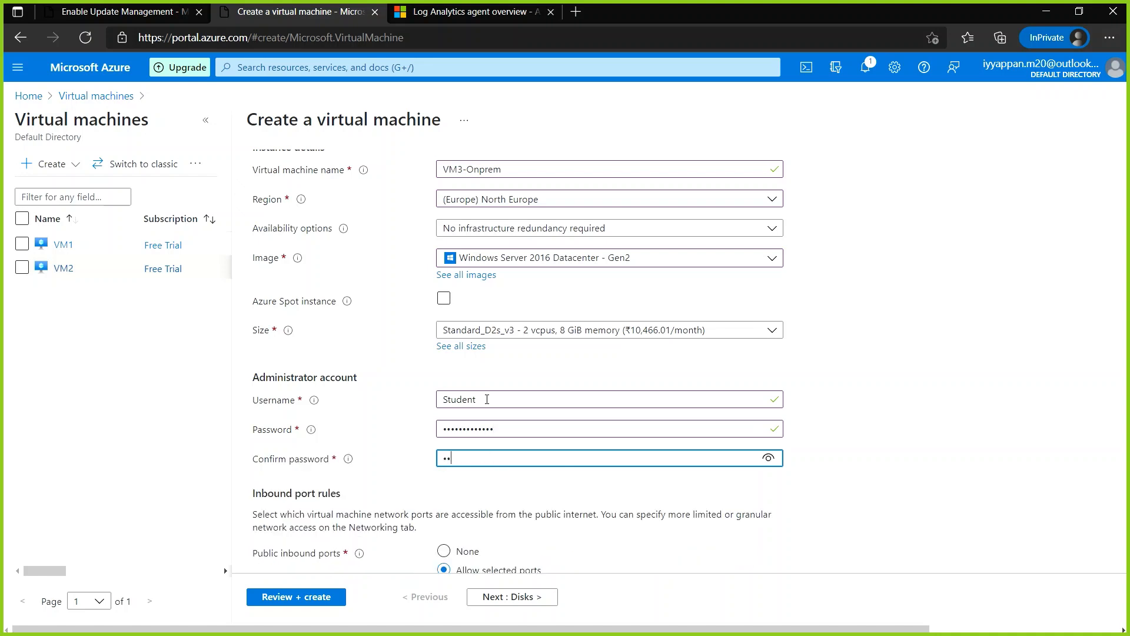
pyautogui.write('**********')
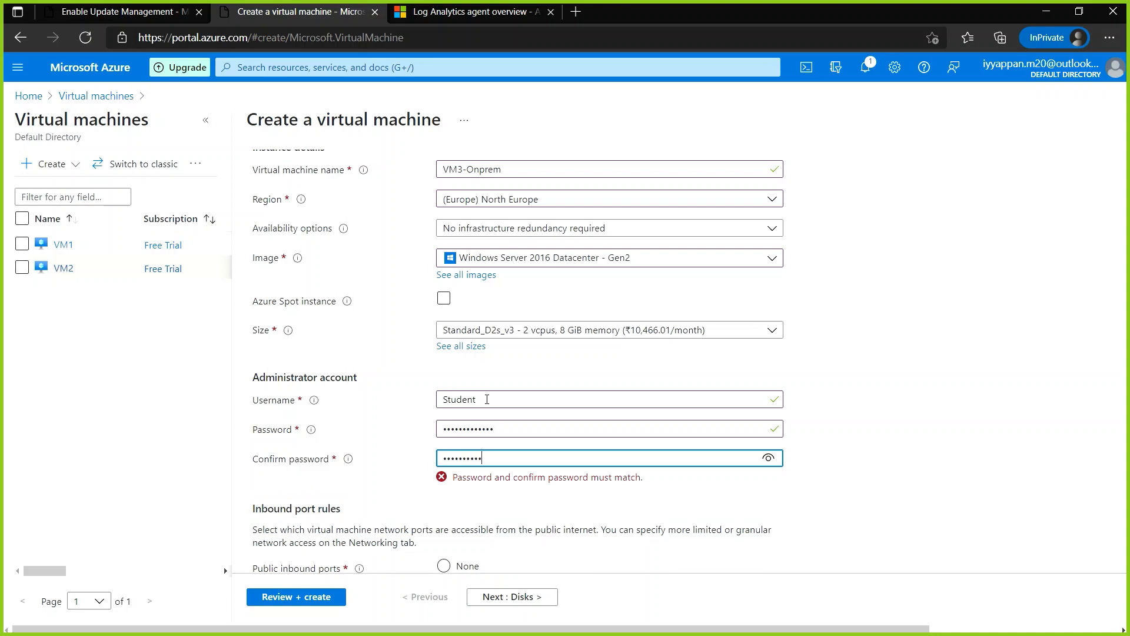
pyautogui.write('*')
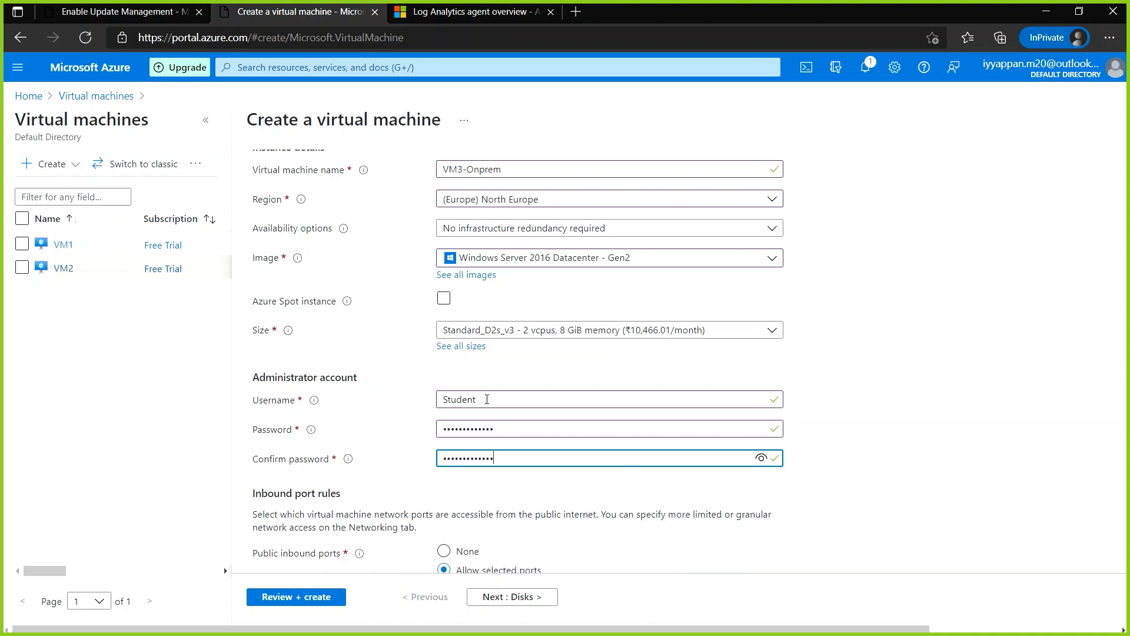
# Keep RDP (3389) as the inbound port and set the OS disk type to Standard SSD (locally-redundant storage).
pyautogui.scroll(-5, 883, 379)
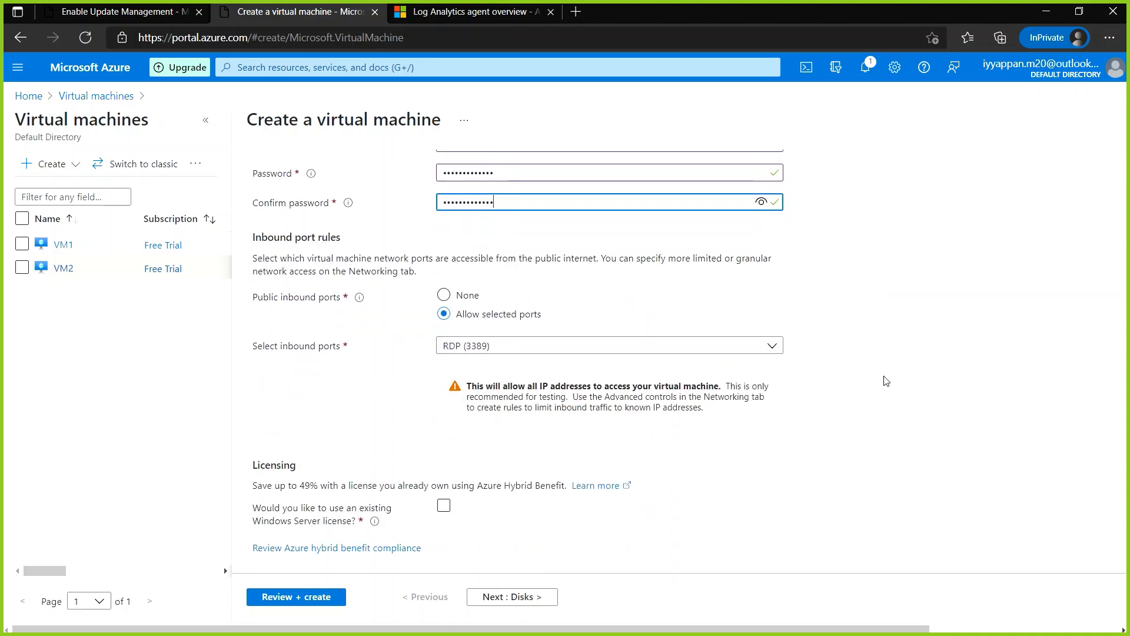
pyautogui.click(523, 596)
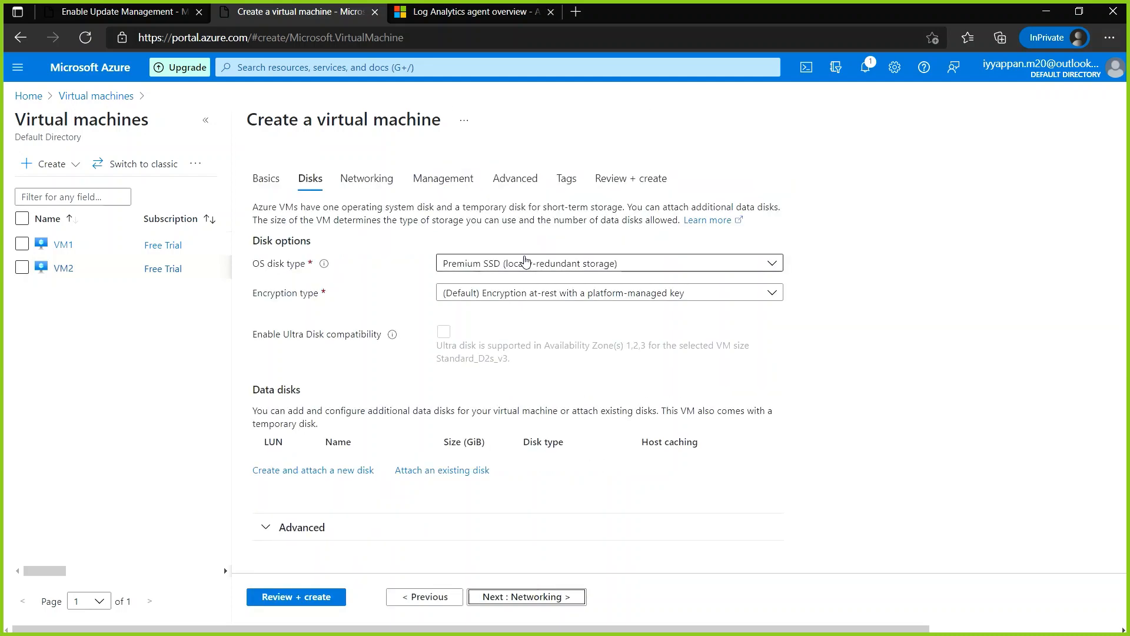
pyautogui.click(532, 263)
pyautogui.click(518, 359)
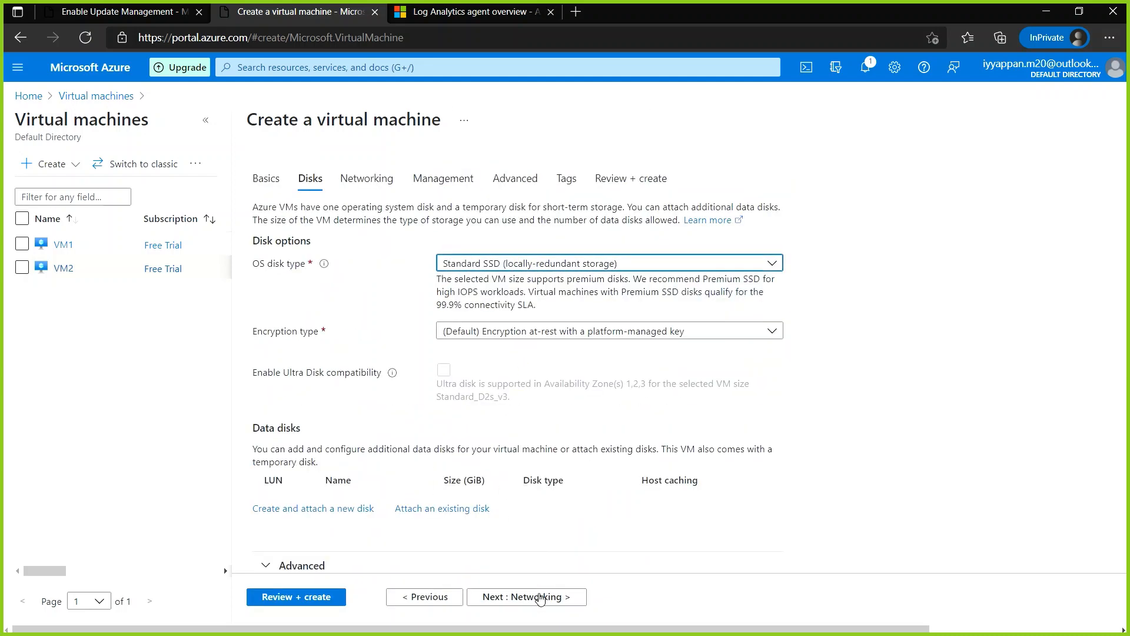
# Keep the default networking settings and set VM3-Onprem's patch orchestration option to Manual updates.
pyautogui.click(538, 596)
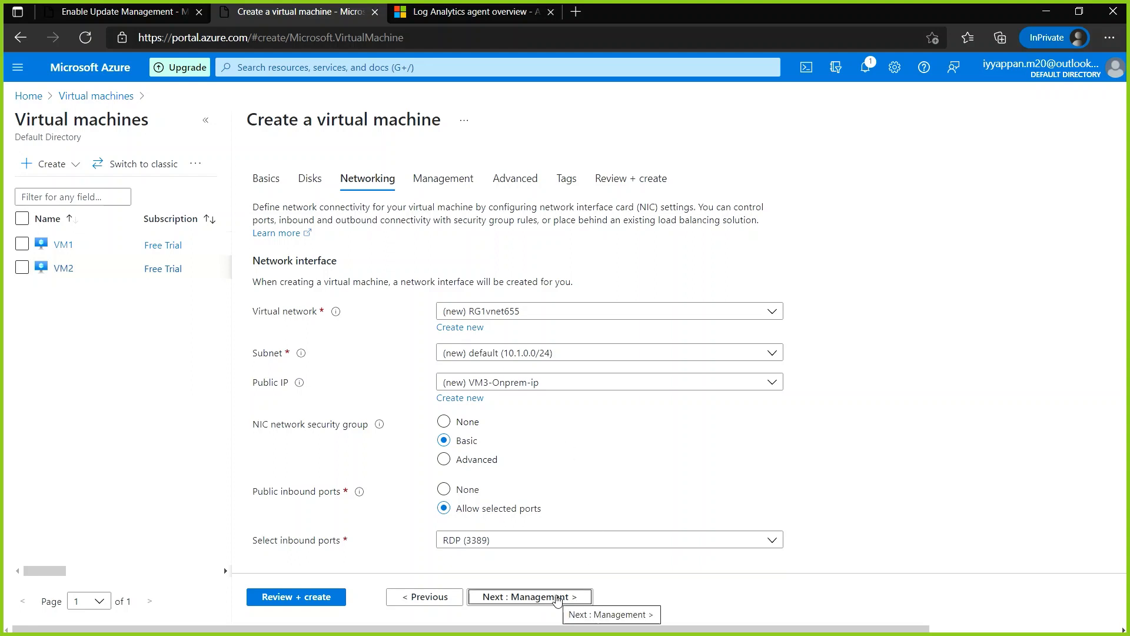
pyautogui.click(556, 597)
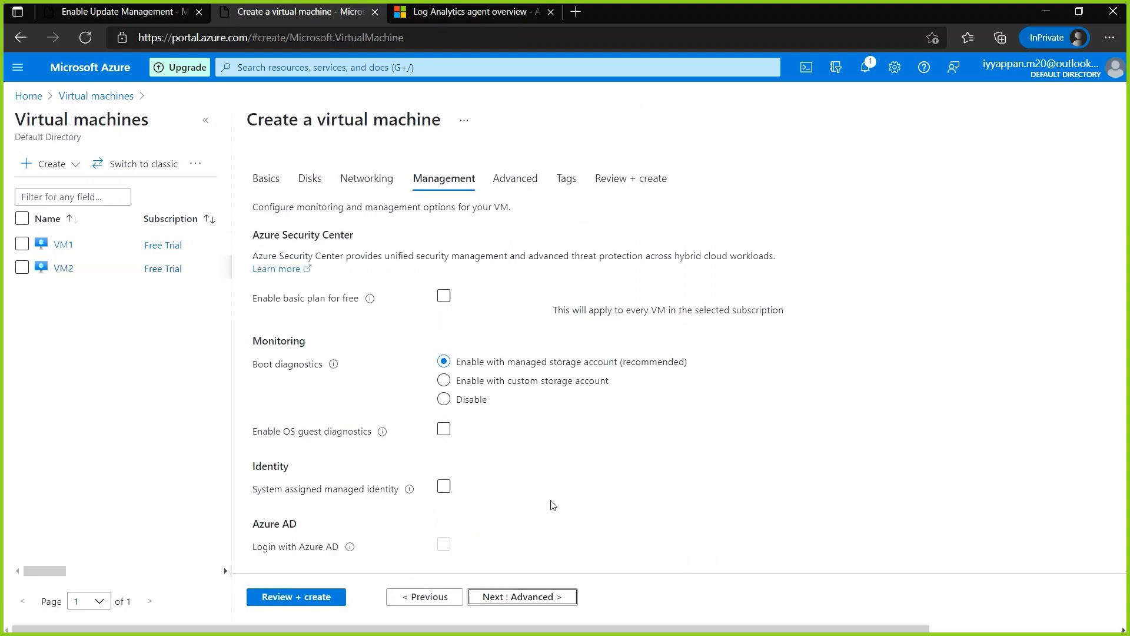
pyautogui.scroll(-2, 555, 439)
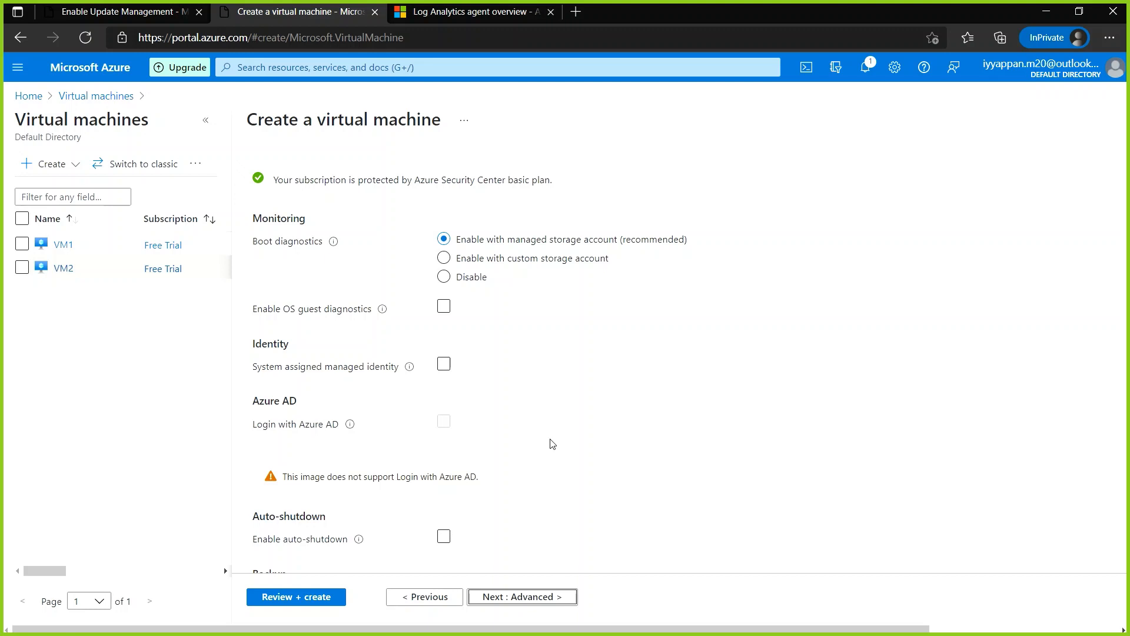
pyautogui.scroll(-5, 550, 444)
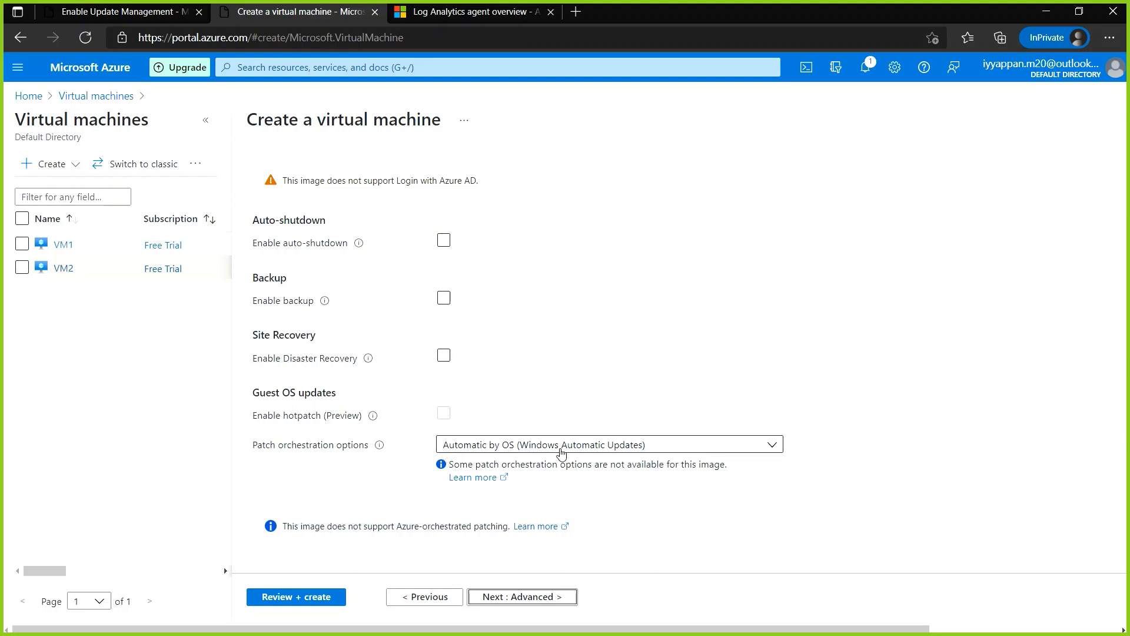
pyautogui.click(561, 452)
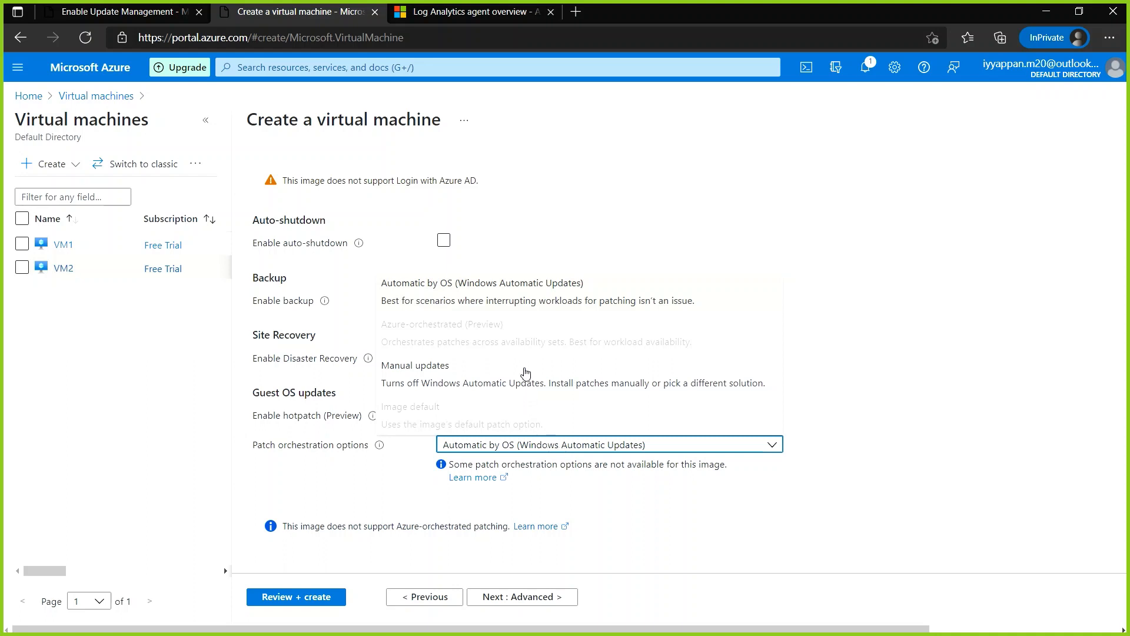
pyautogui.click(522, 375)
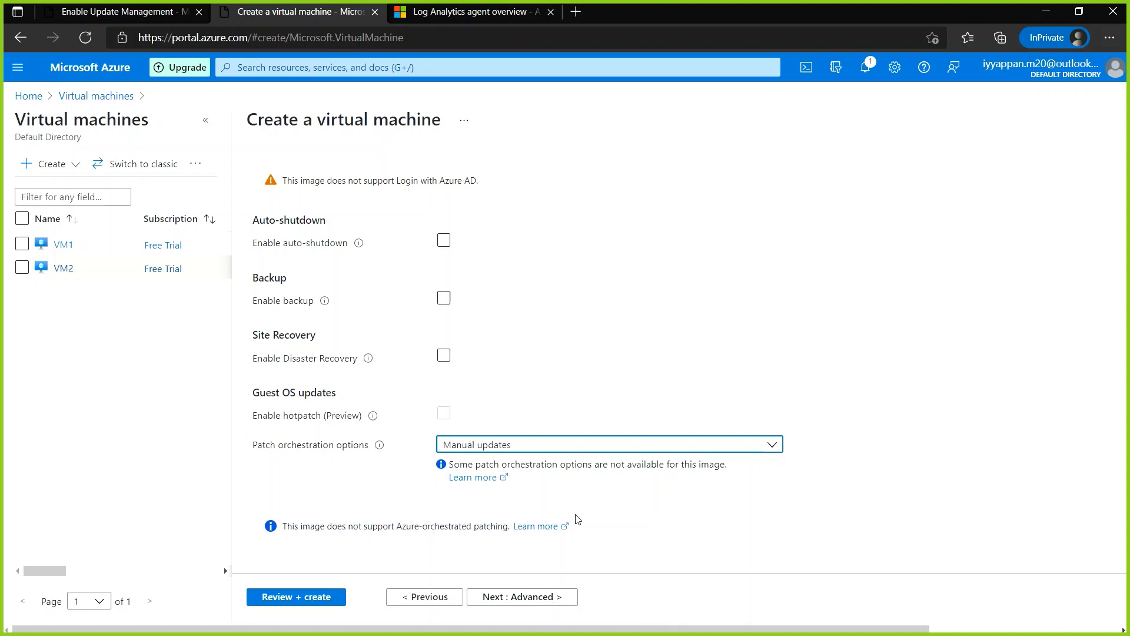
# Accept the default advanced settings, validate the VM3-Onprem configuration and create the virtual machine.
pyautogui.scroll(1, 576, 522)
pyautogui.scroll(5, 577, 521)
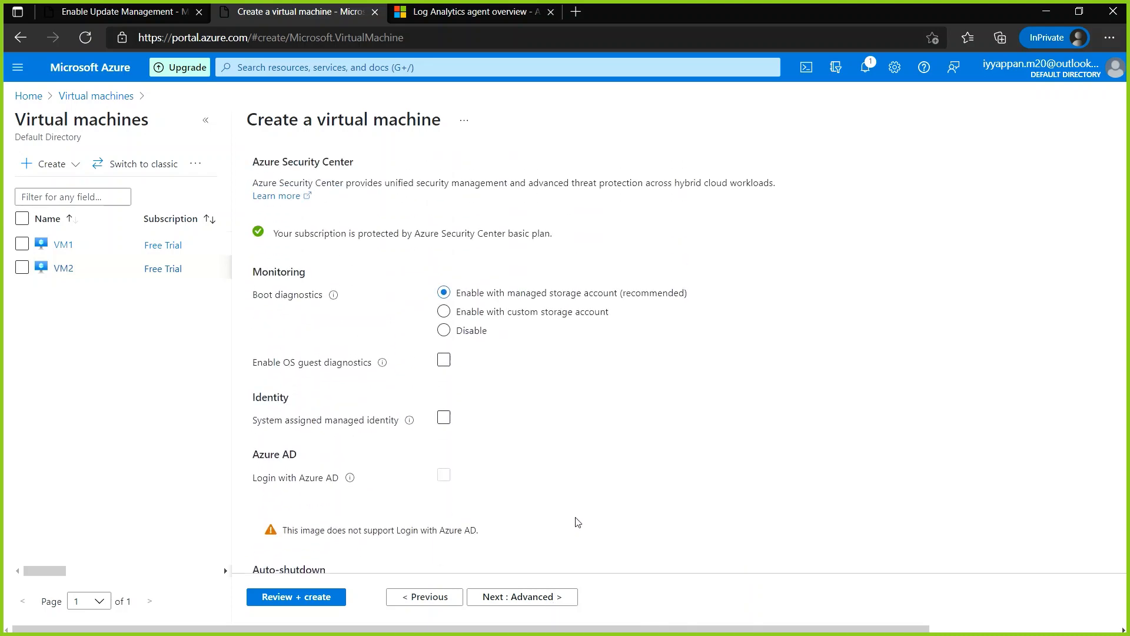
pyautogui.click(534, 597)
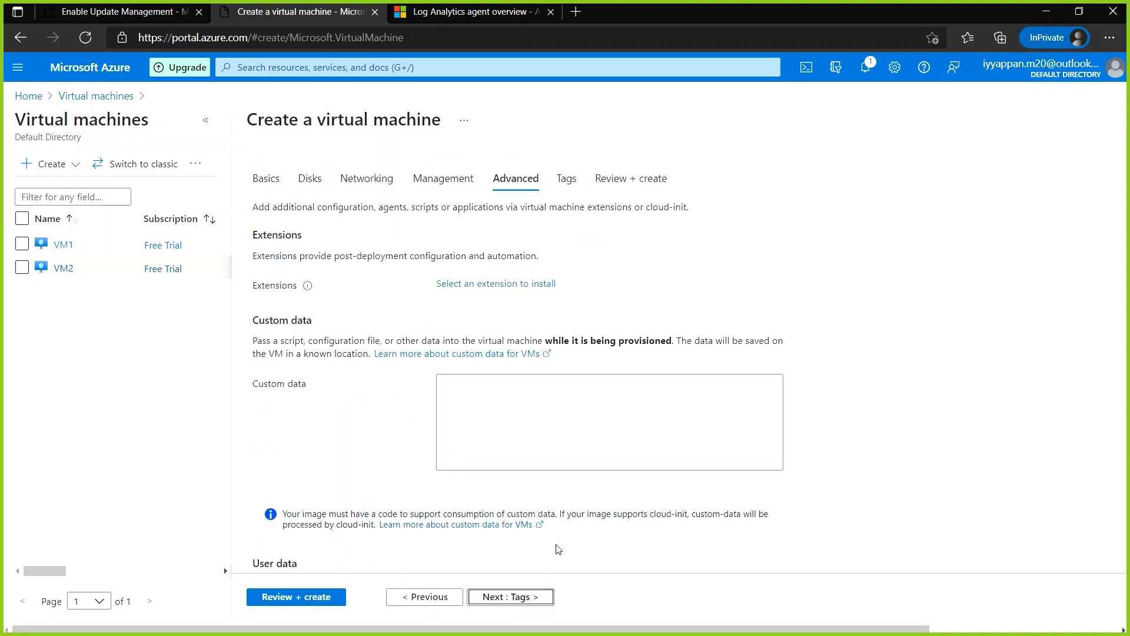
pyautogui.scroll(-5, 568, 477)
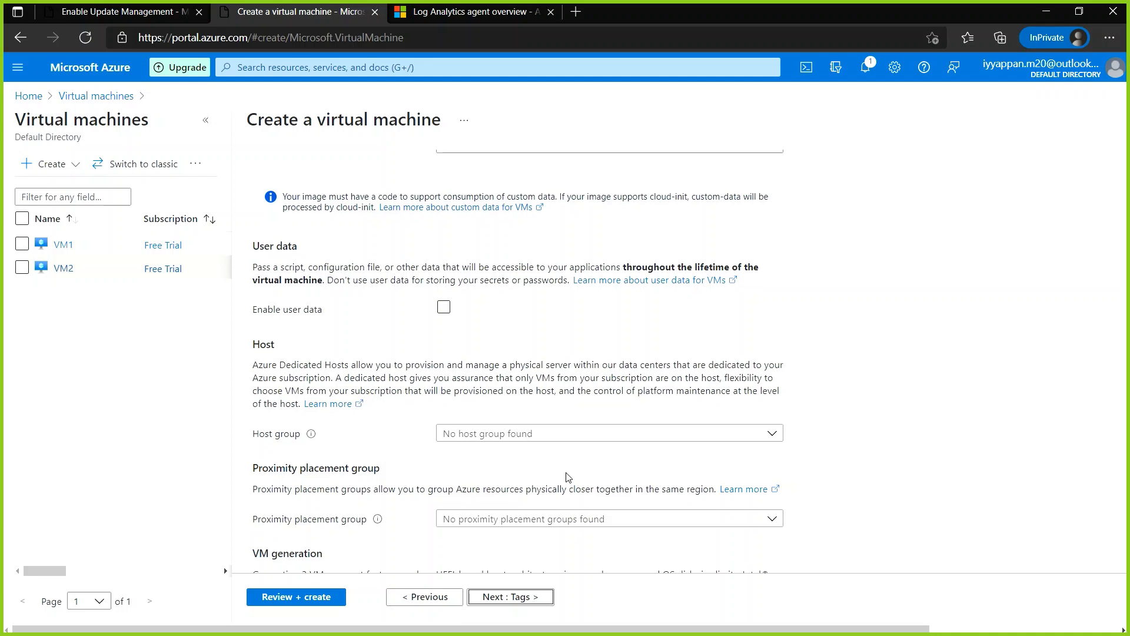
pyautogui.scroll(-2, 568, 477)
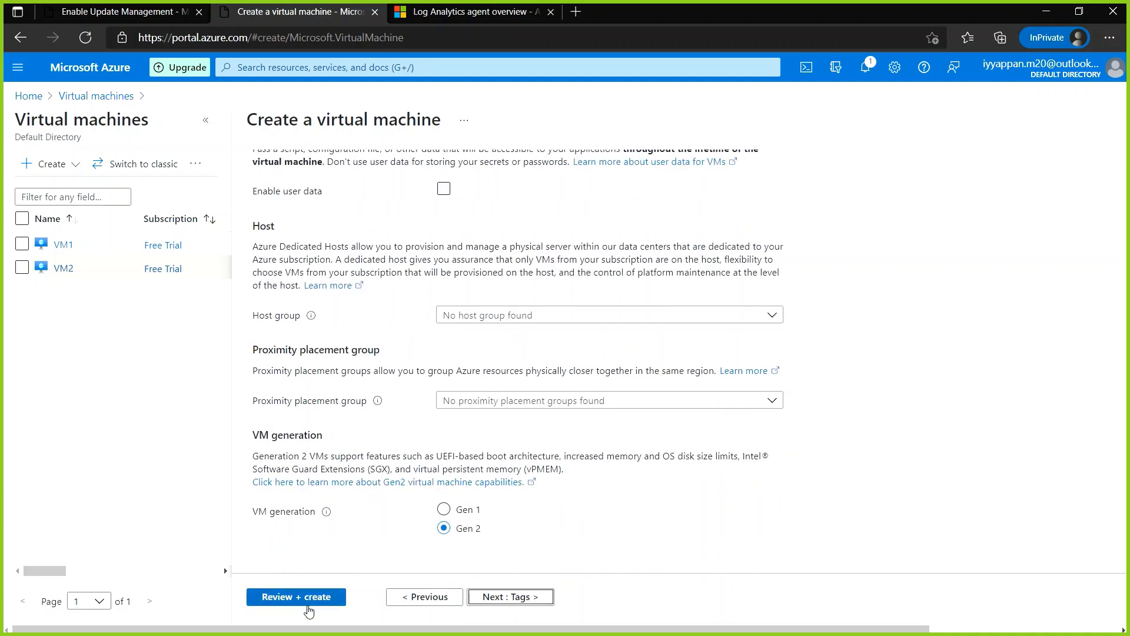
pyautogui.click(312, 598)
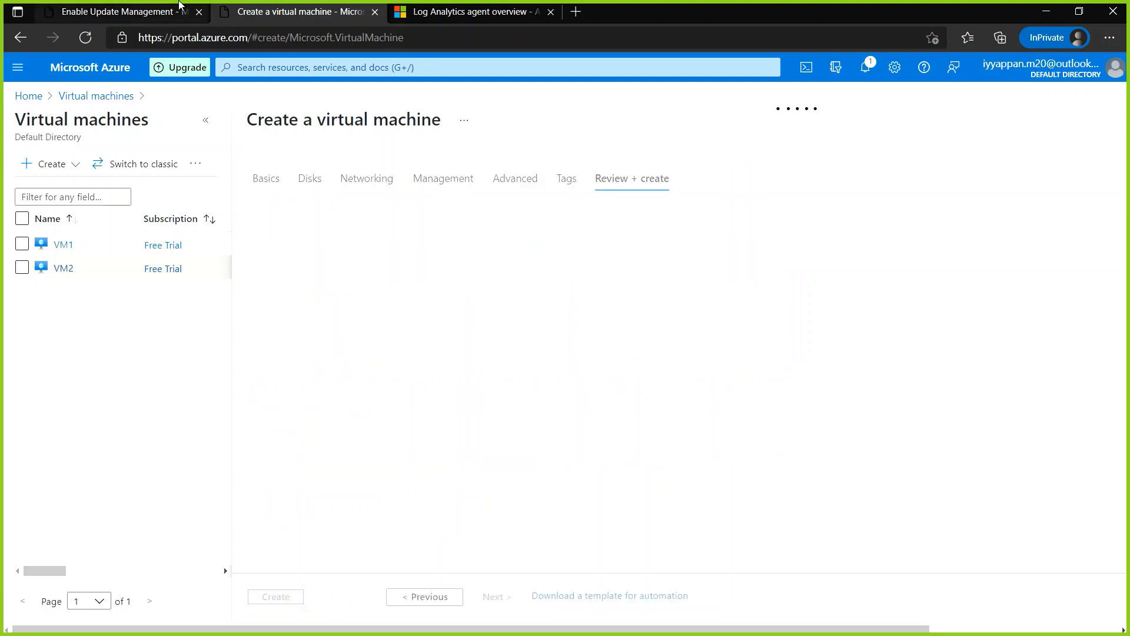
pyautogui.click(146, 13)
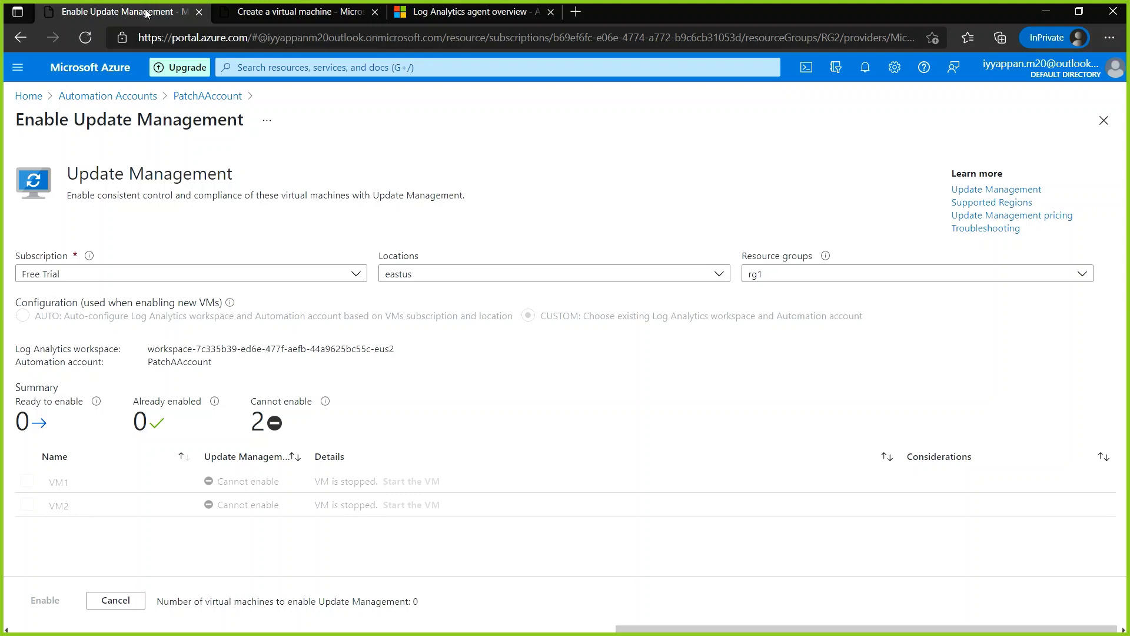
pyautogui.click(296, 11)
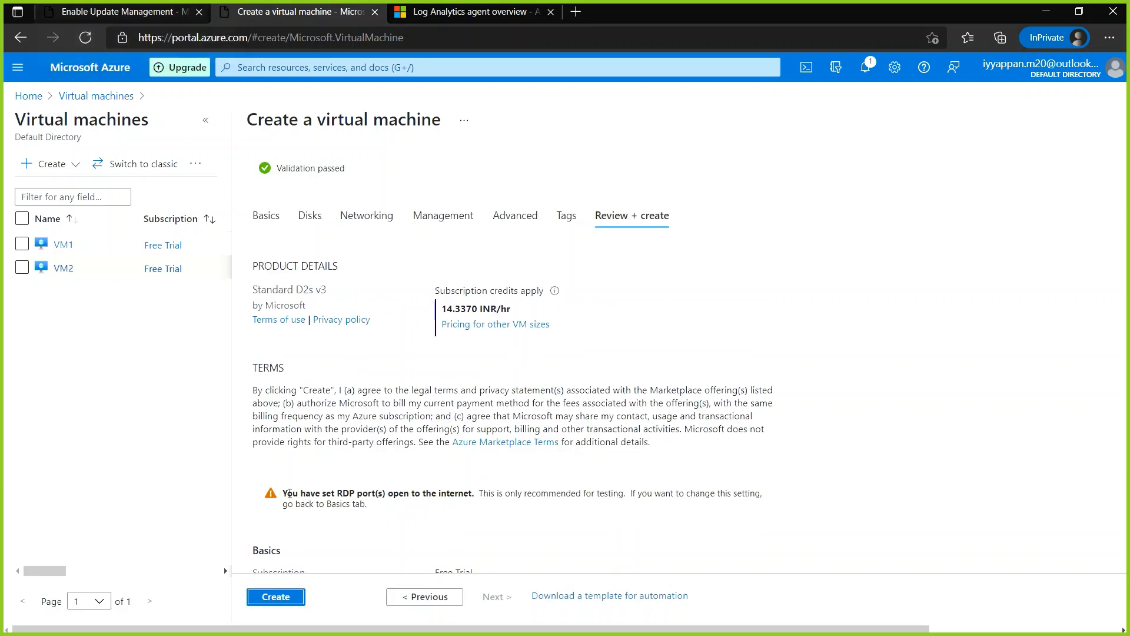
pyautogui.click(276, 596)
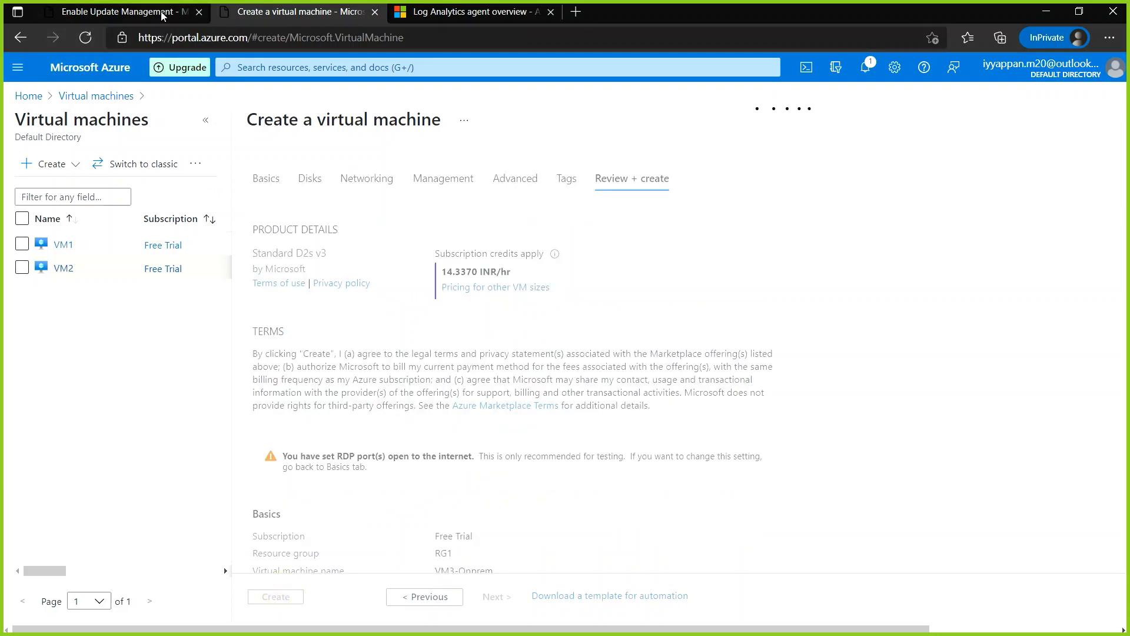
# Leave the Enable Update Management page and open VM1 from the list of virtual machines.
pyautogui.click(121, 12)
pyautogui.click(106, 75)
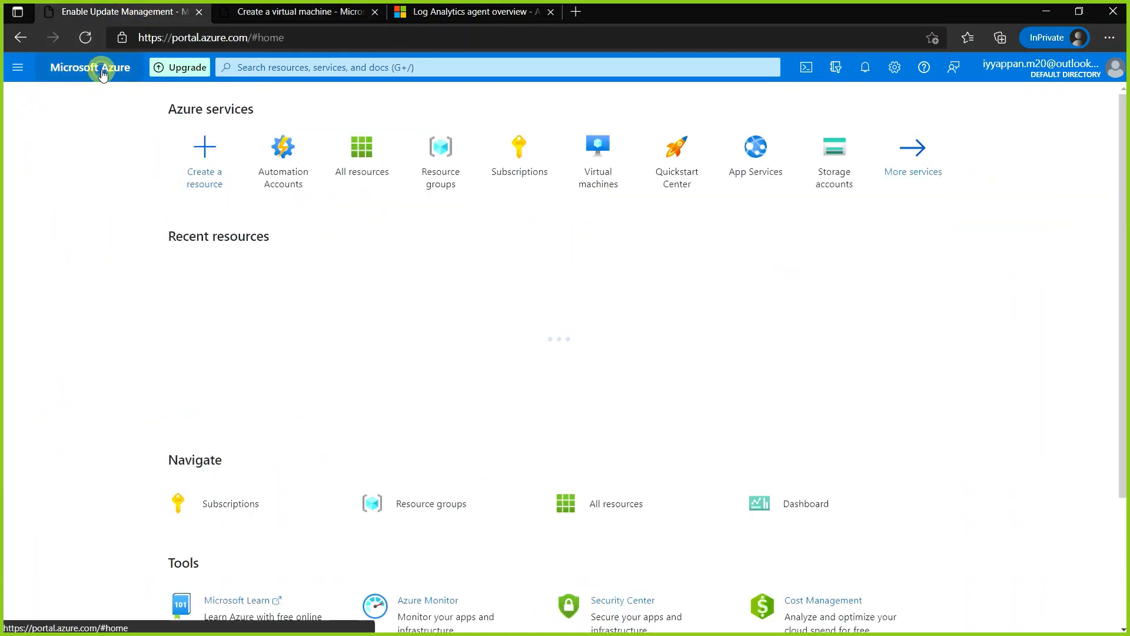
pyautogui.click(571, 168)
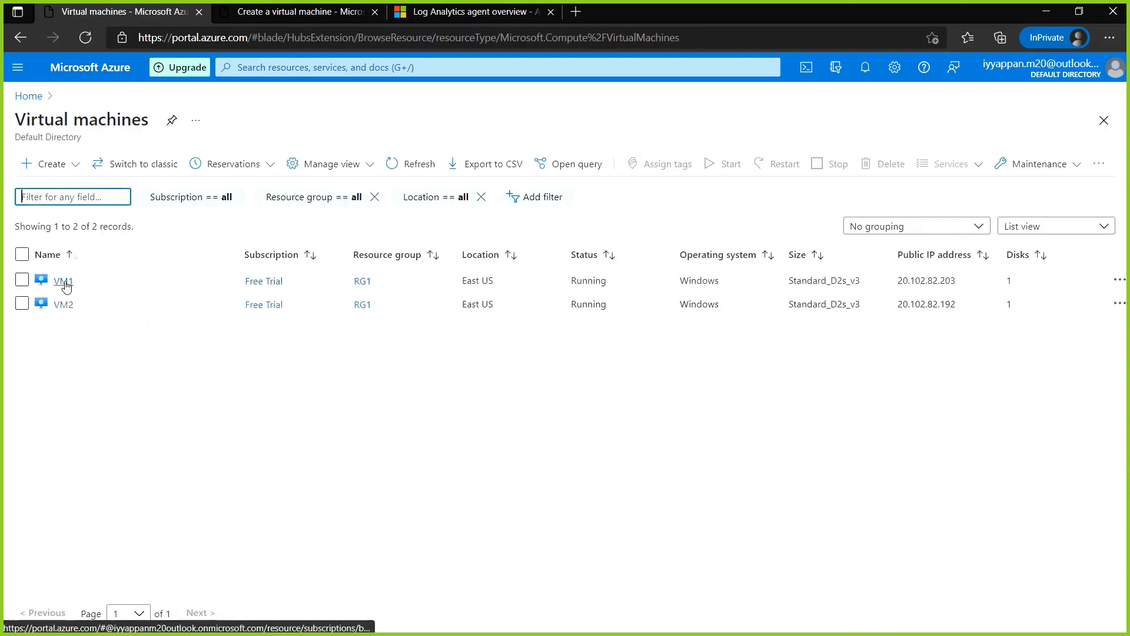
pyautogui.click(63, 282)
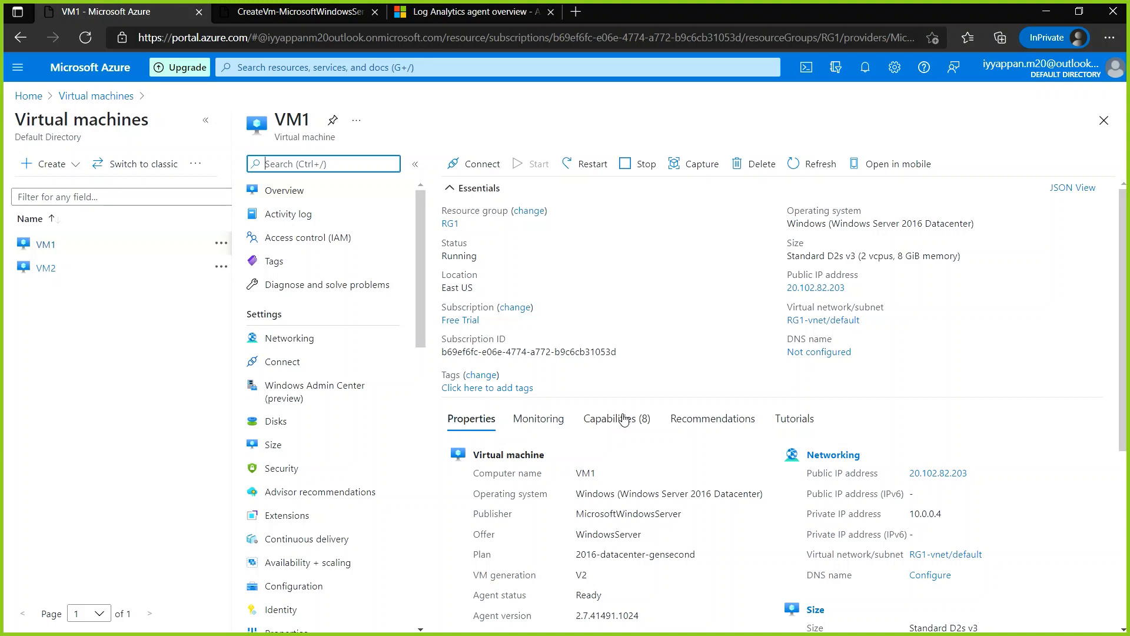
# Examine VM1's properties and the settings, operations, monitoring and troubleshooting options available for it.
pyautogui.scroll(-1, 983, 250)
pyautogui.scroll(-5, 983, 250)
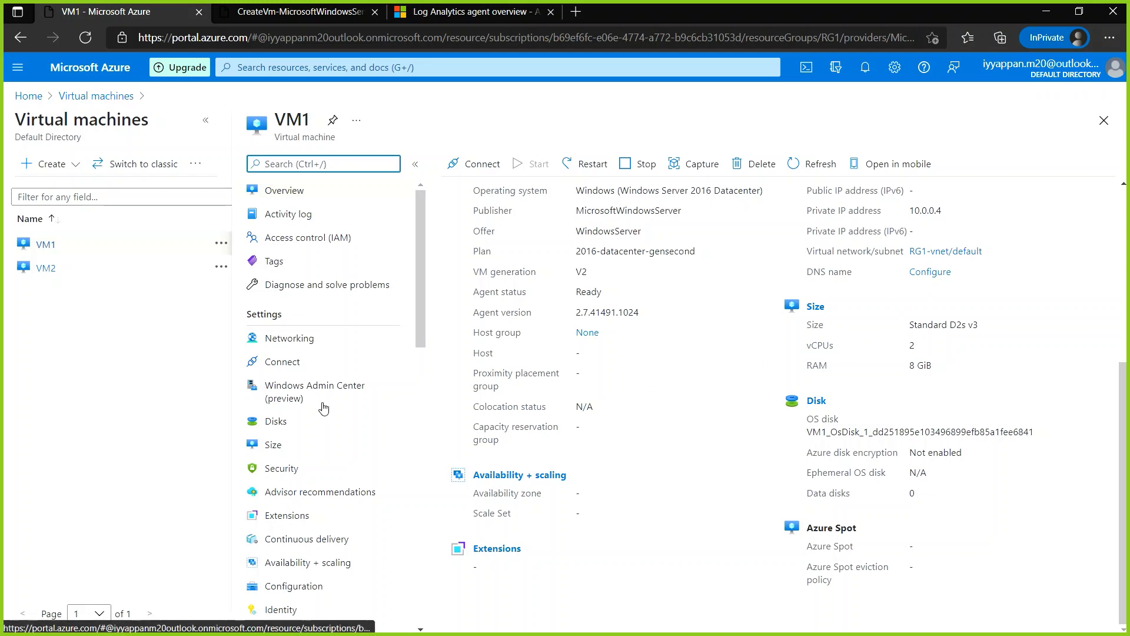
pyautogui.scroll(-2, 323, 406)
pyautogui.scroll(-2, 323, 406)
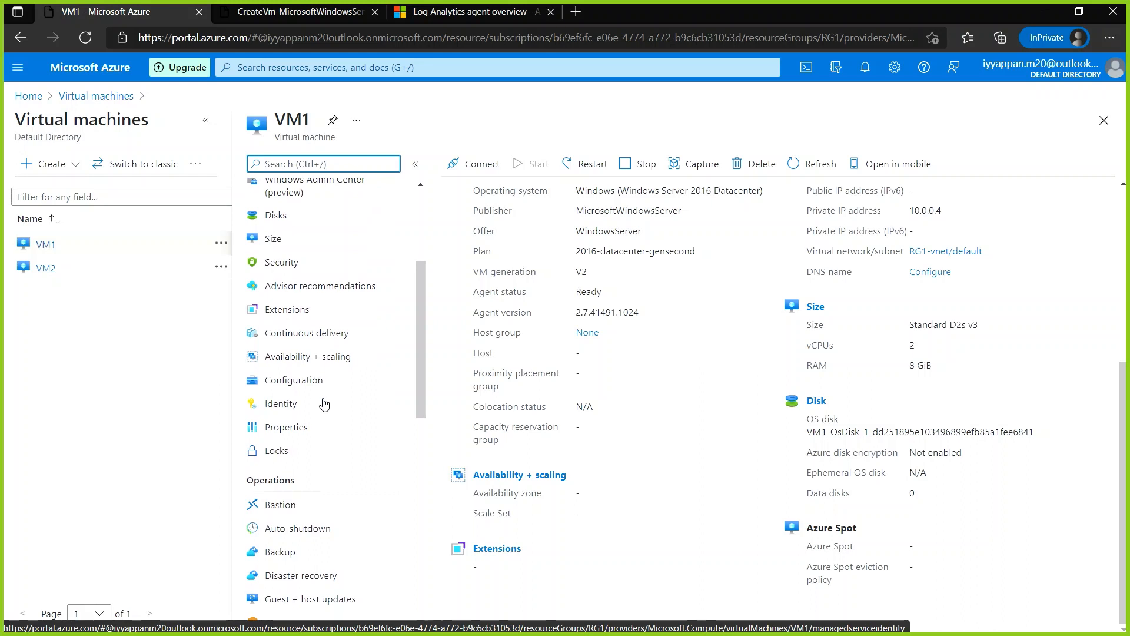
pyautogui.scroll(-3, 341, 339)
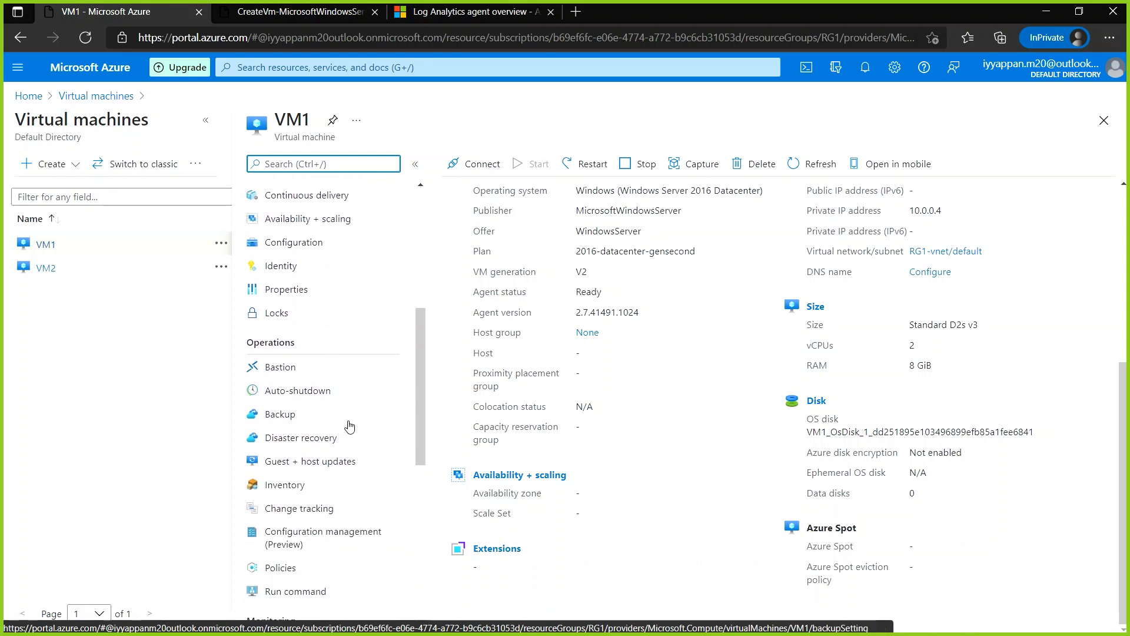
pyautogui.scroll(-4, 349, 425)
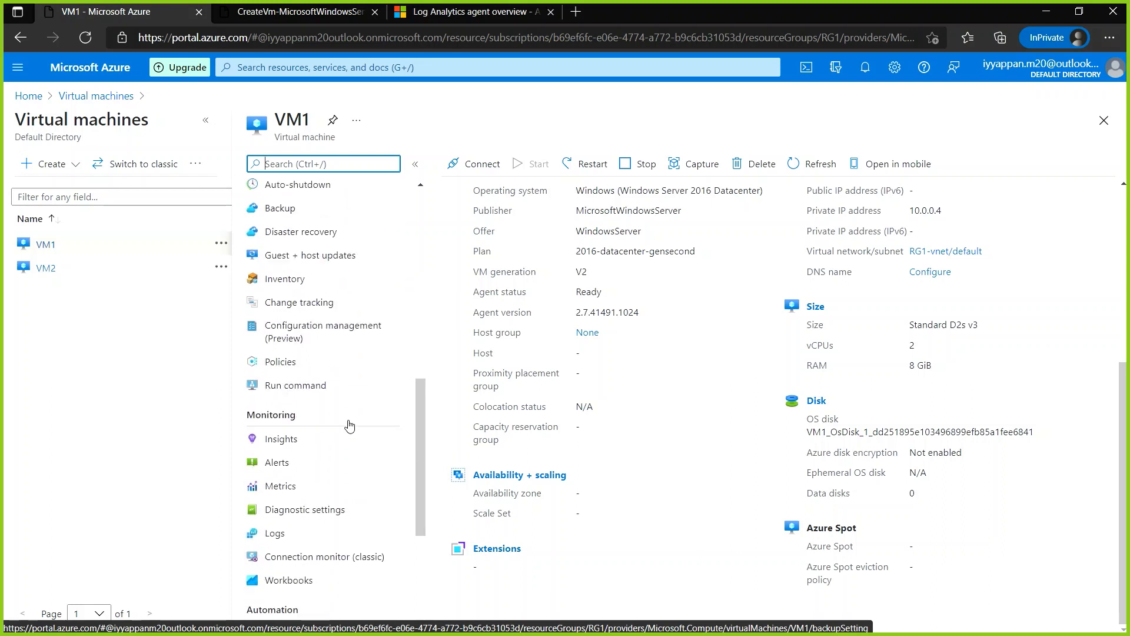
pyautogui.scroll(-3, 349, 424)
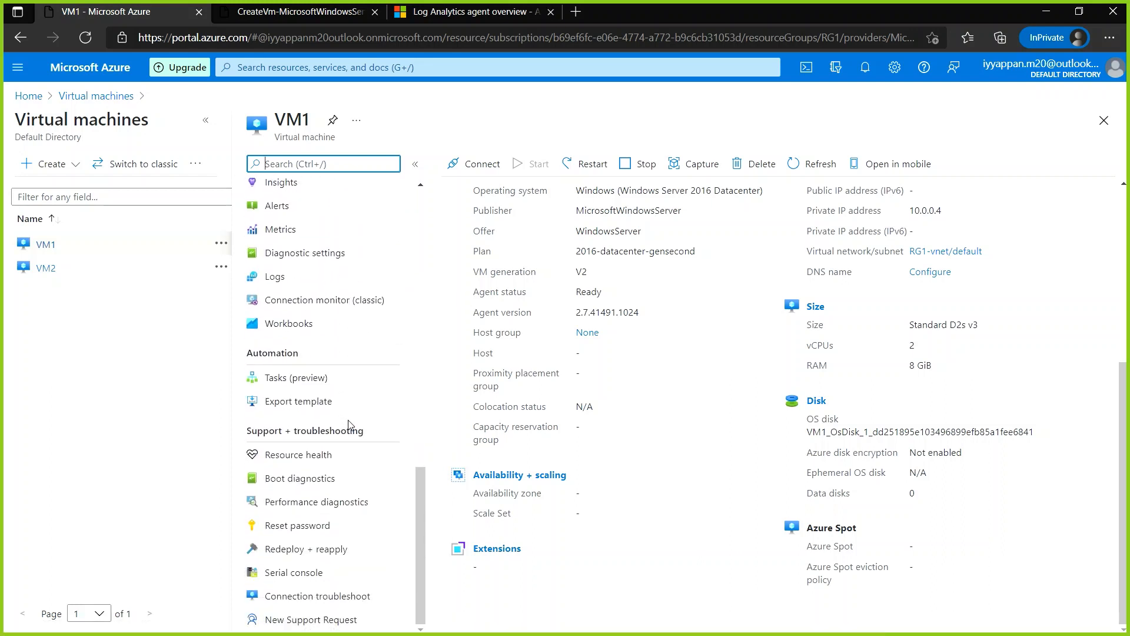
pyautogui.scroll(1, 350, 425)
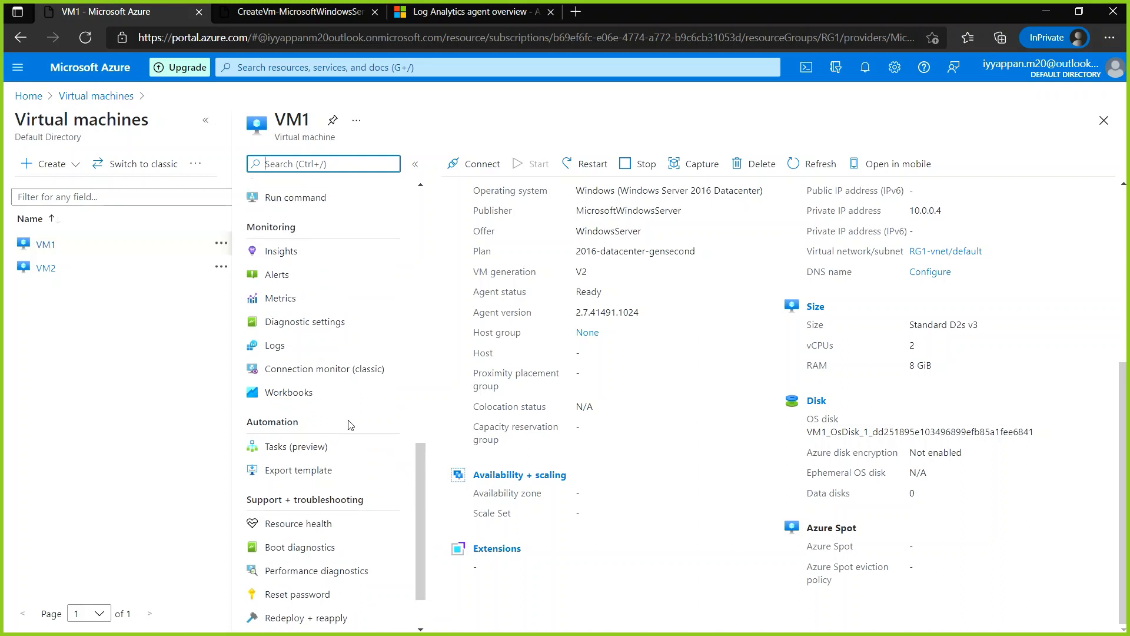
pyautogui.scroll(3, 349, 425)
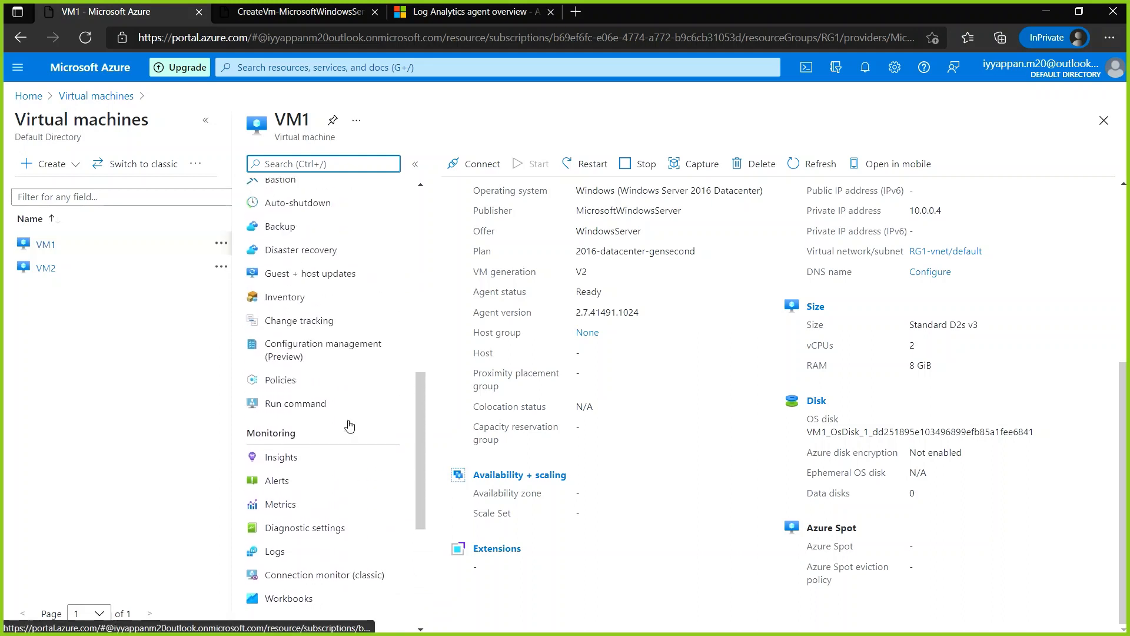
pyautogui.scroll(3, 351, 425)
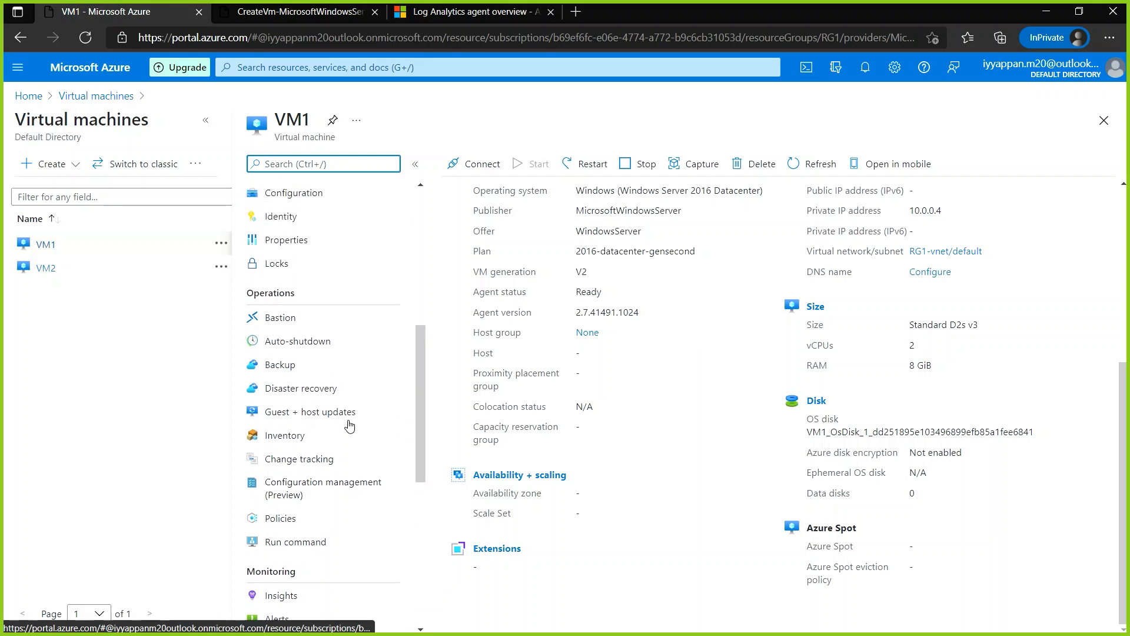
pyautogui.scroll(2, 350, 425)
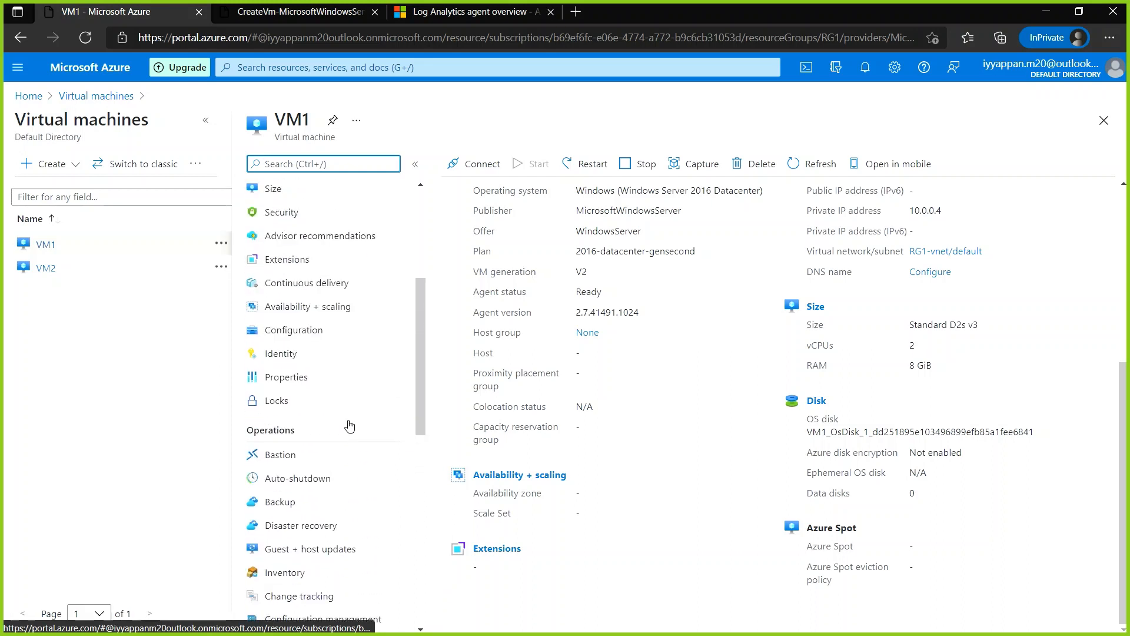
pyautogui.scroll(3, 350, 424)
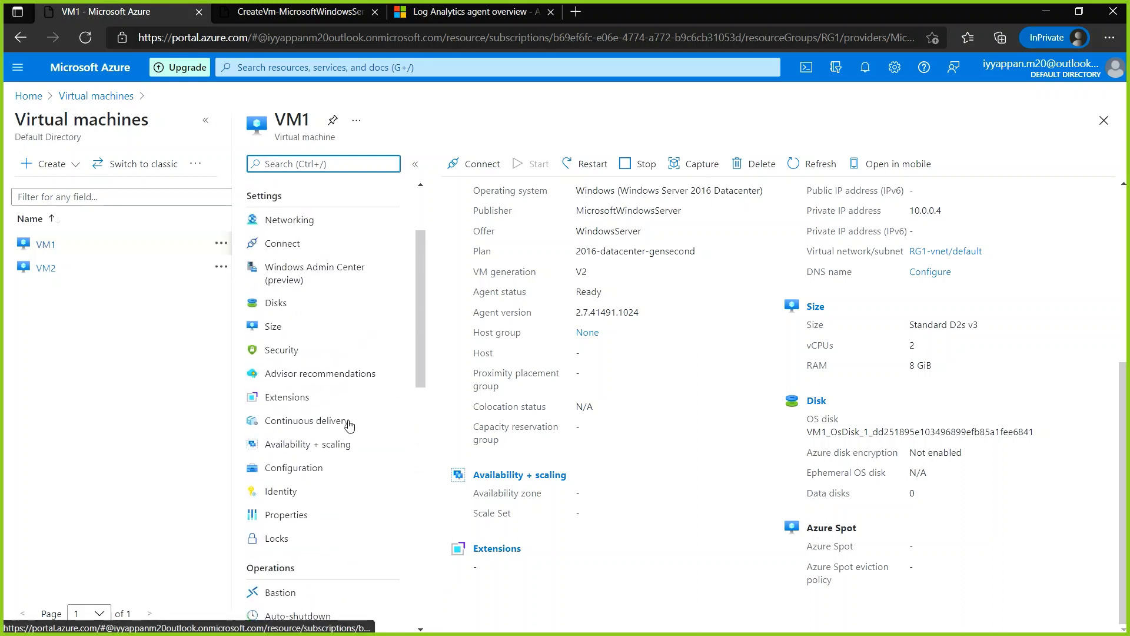
# Close VM1's page and check the progress of the VM3-Onprem deployment.
pyautogui.click(1104, 120)
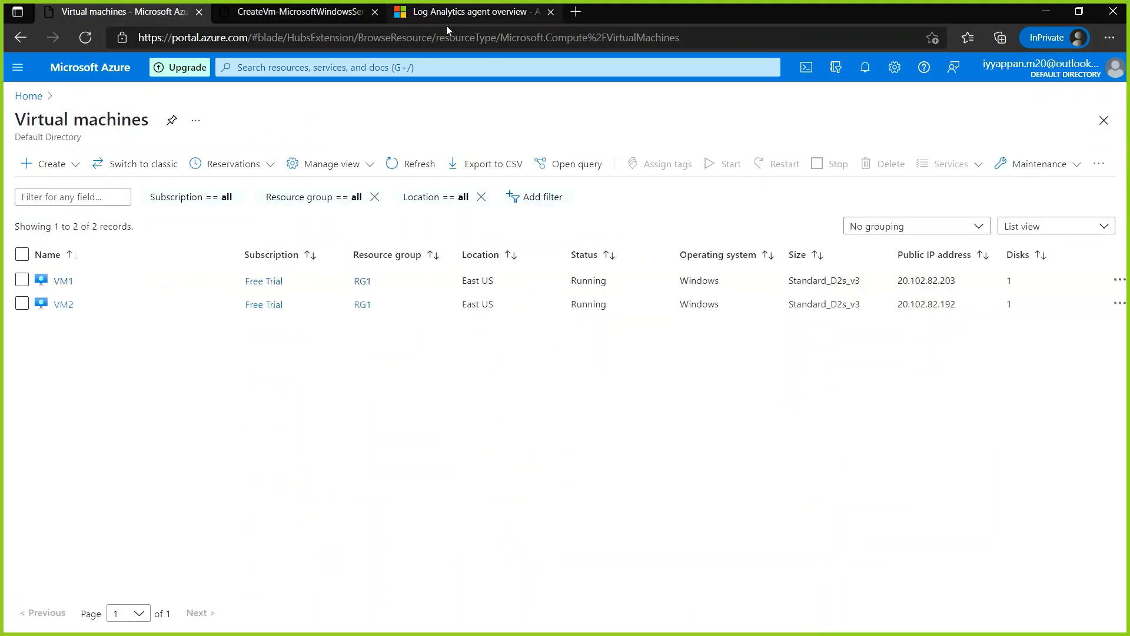
pyautogui.click(288, 12)
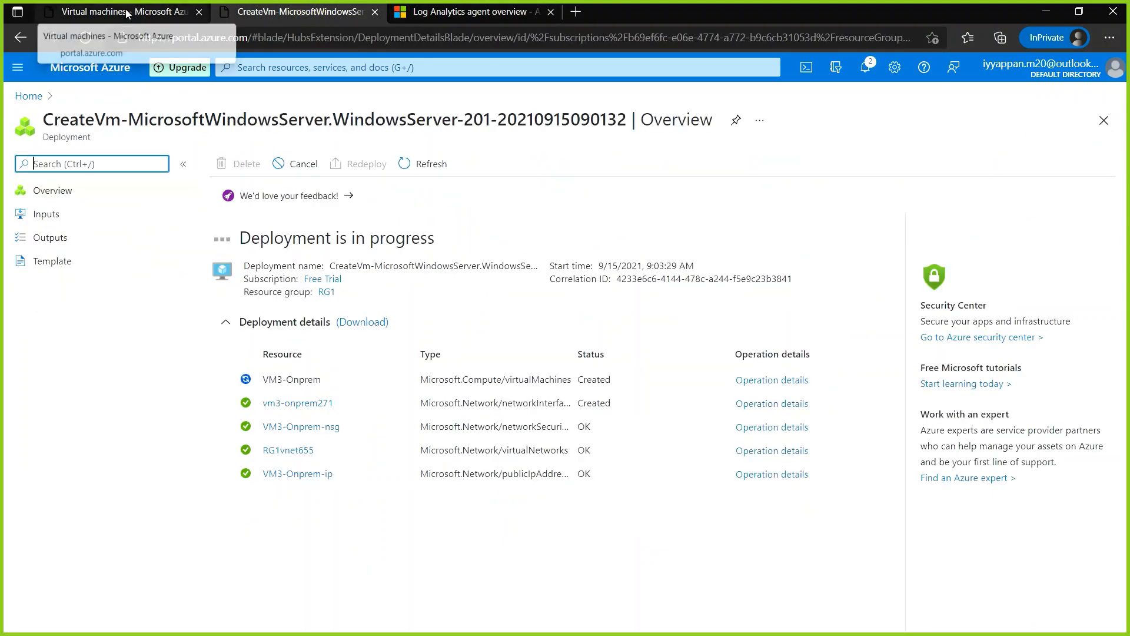
pyautogui.click(135, 12)
# Open Update management in the PatchAAccount automation account and check which Azure VMs are available to add.
pyautogui.click(105, 72)
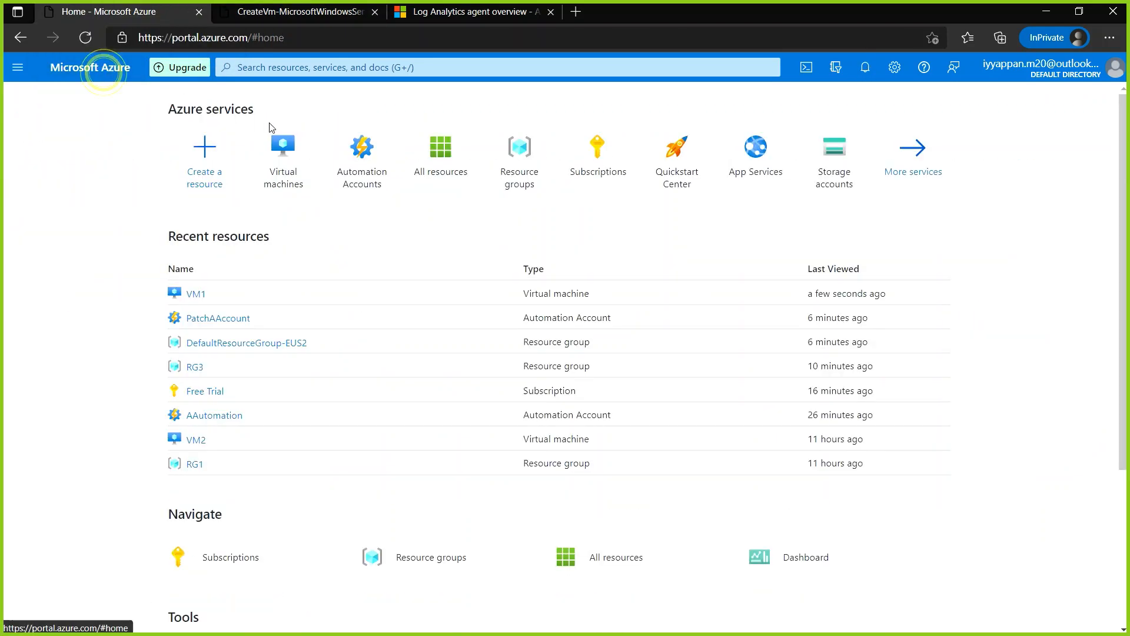
pyautogui.click(361, 150)
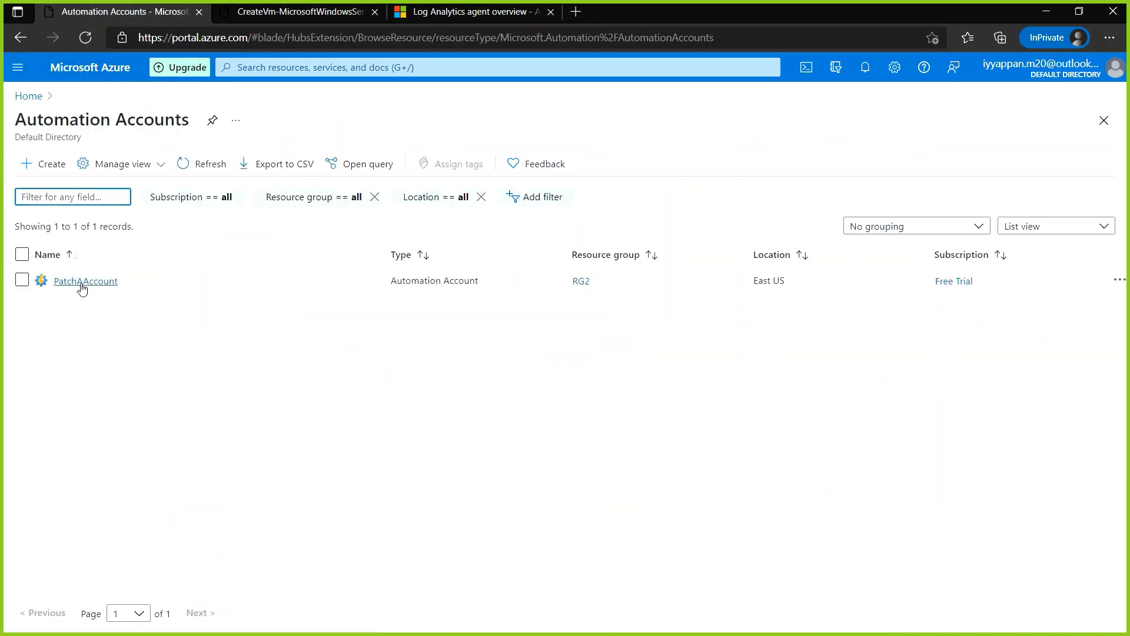
pyautogui.click(82, 281)
pyautogui.scroll(-1, 314, 403)
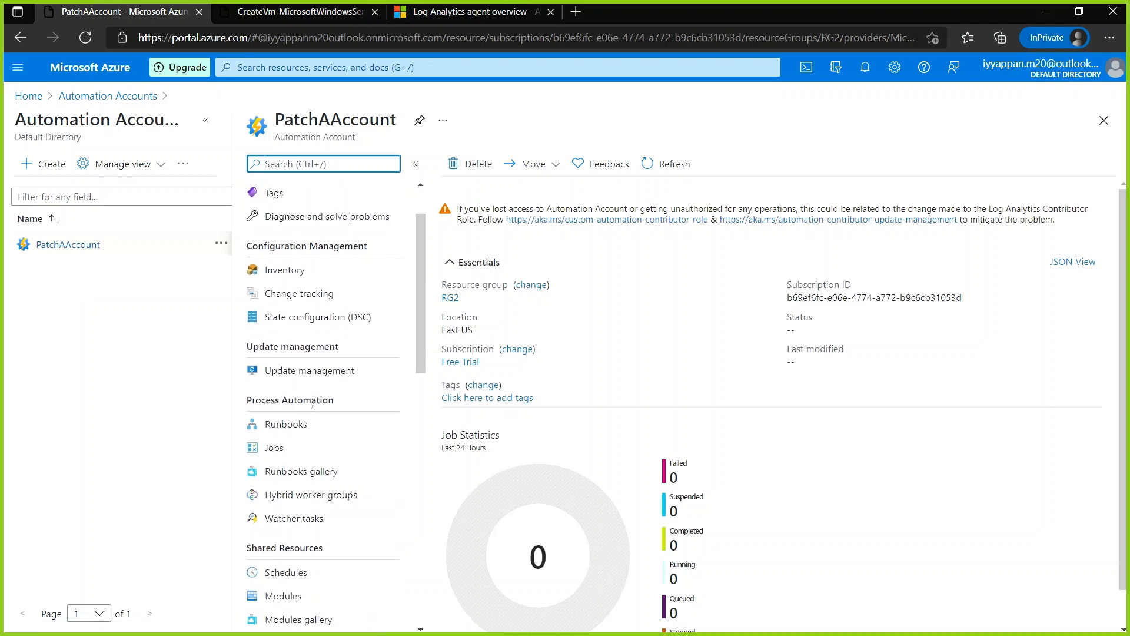
pyautogui.click(309, 370)
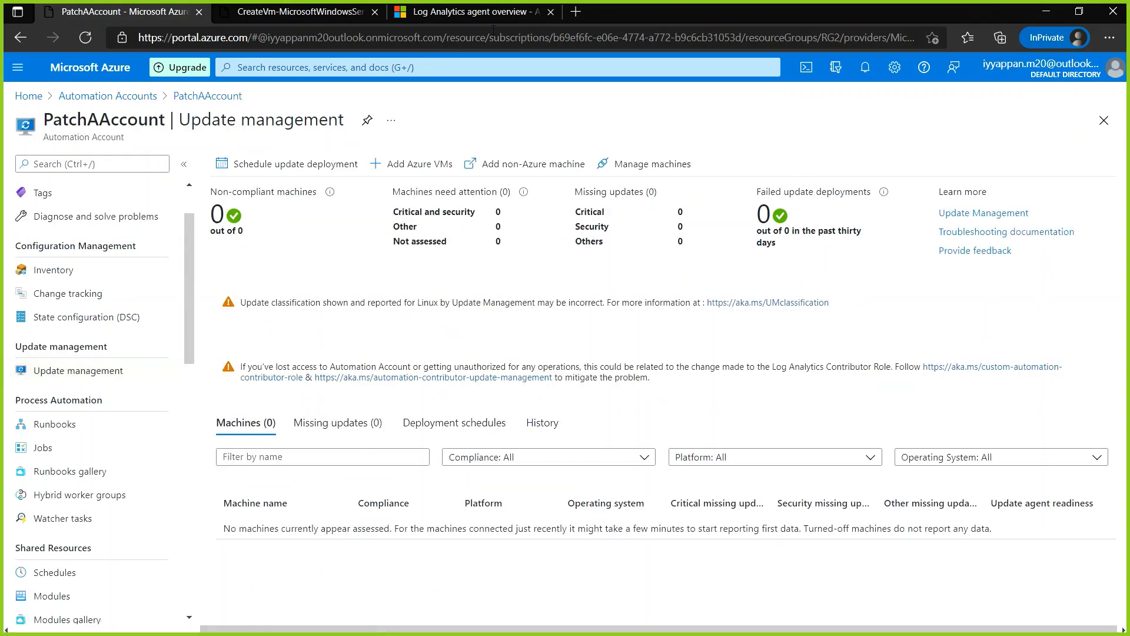
pyautogui.click(431, 168)
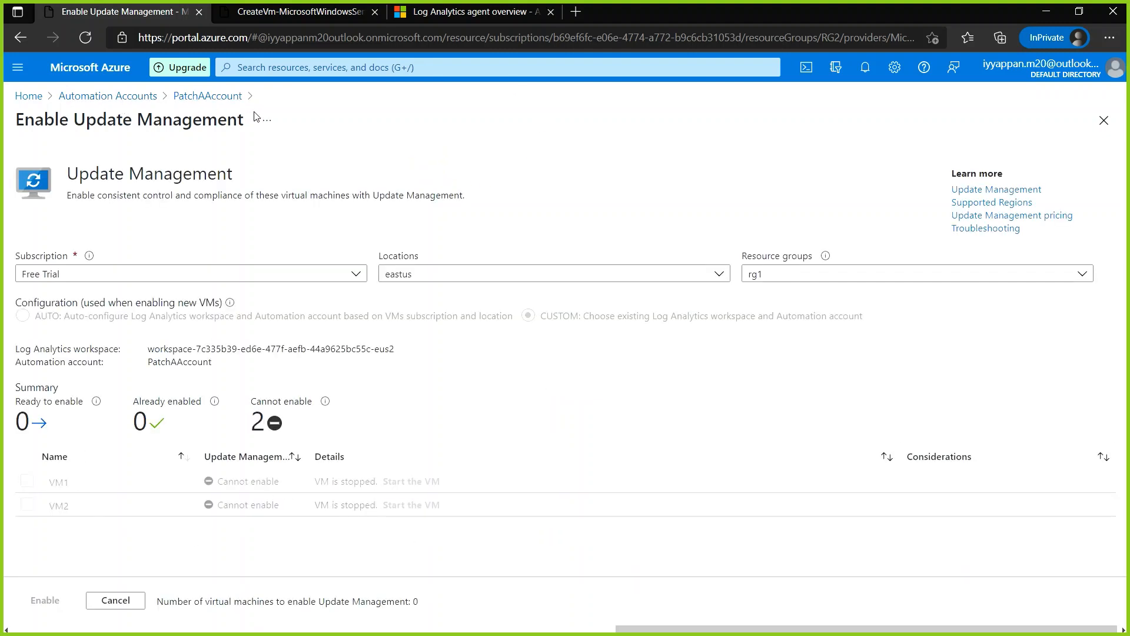
# Refresh the list of automation accounts and check the status of all virtual machines.
pyautogui.click(115, 96)
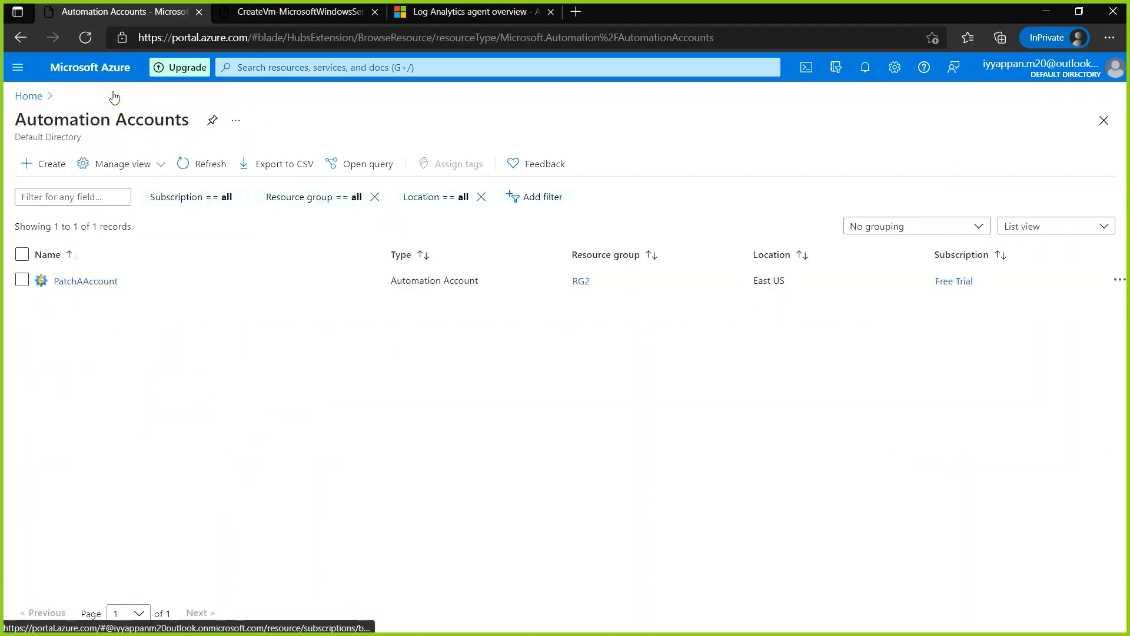
pyautogui.click(219, 171)
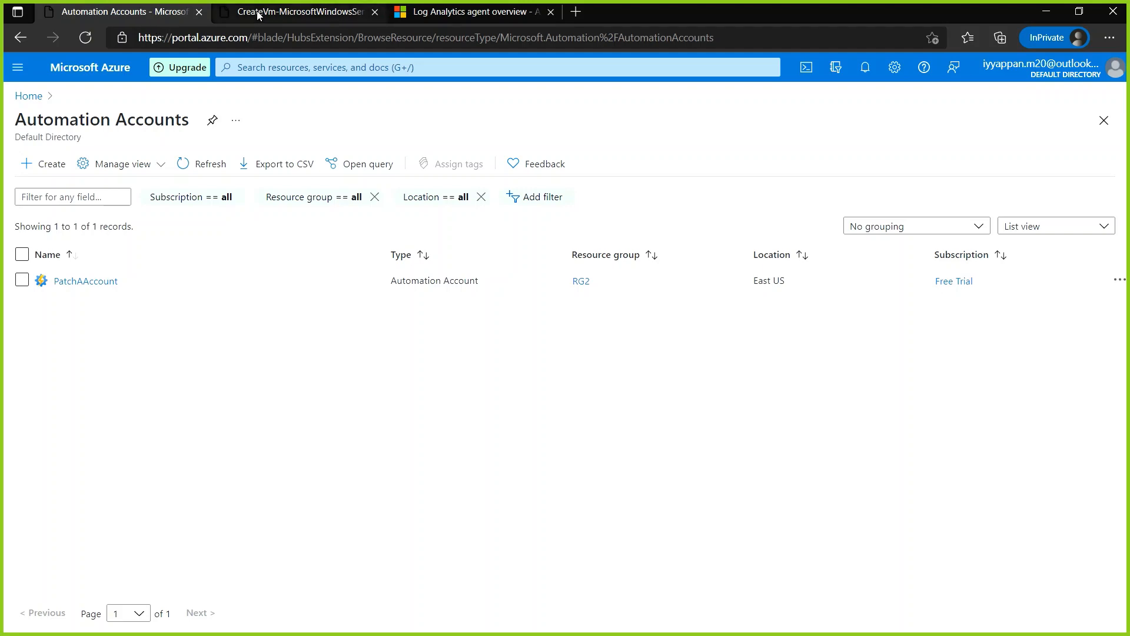
pyautogui.click(88, 68)
pyautogui.click(346, 174)
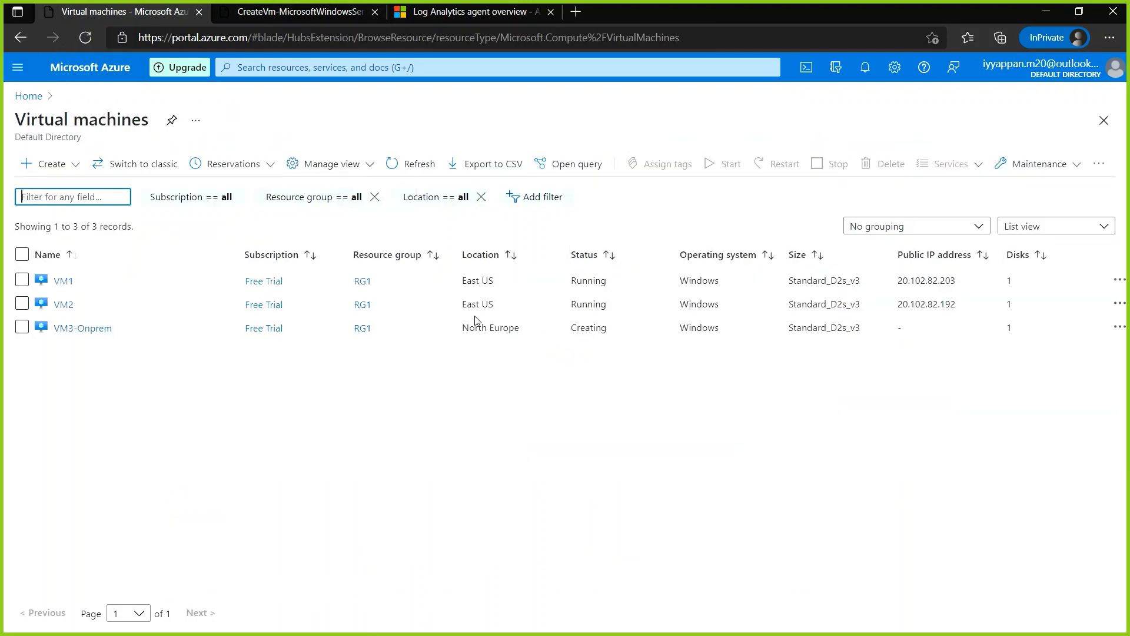
# Return to PatchAAccount's Update management and recheck whether VM1 and VM2 can be enabled.
pyautogui.click(100, 67)
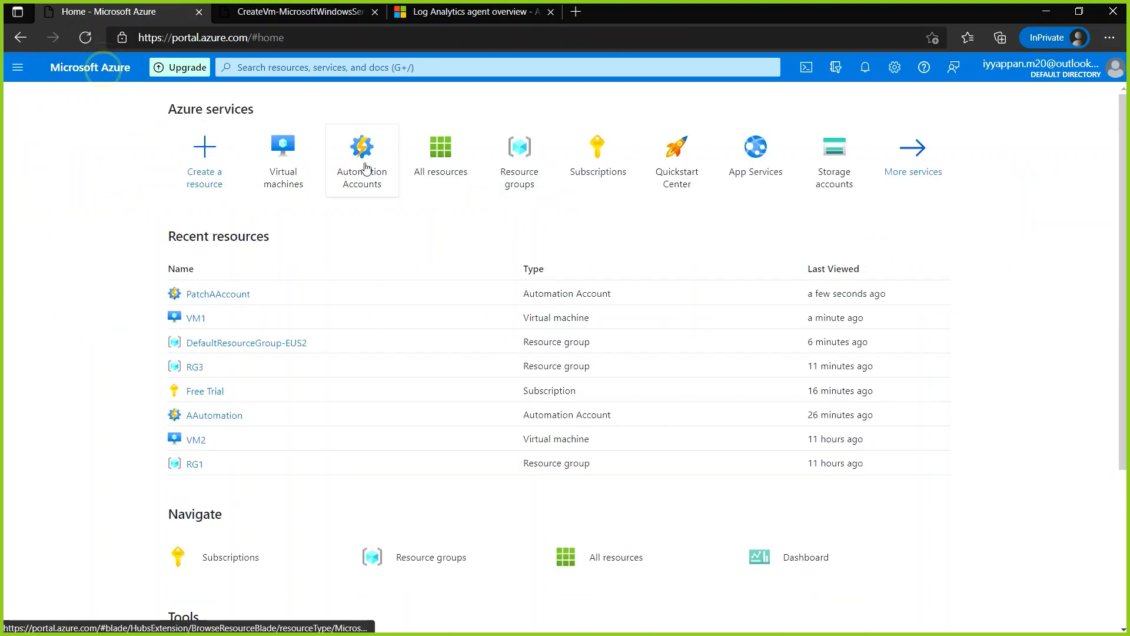
pyautogui.click(366, 167)
pyautogui.click(68, 281)
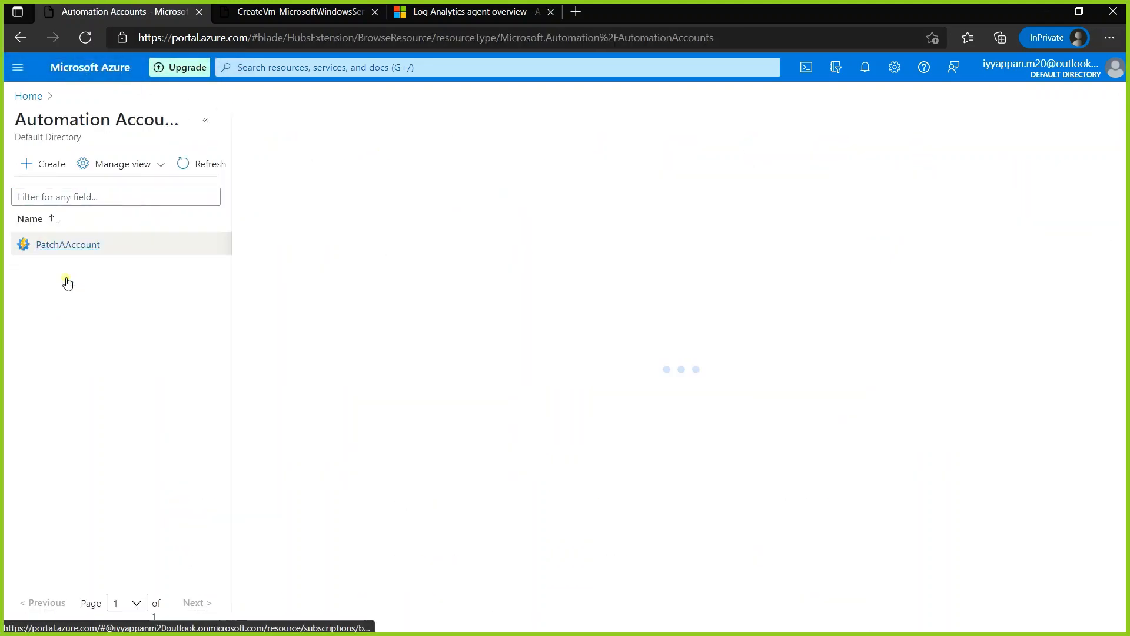
pyautogui.click(310, 441)
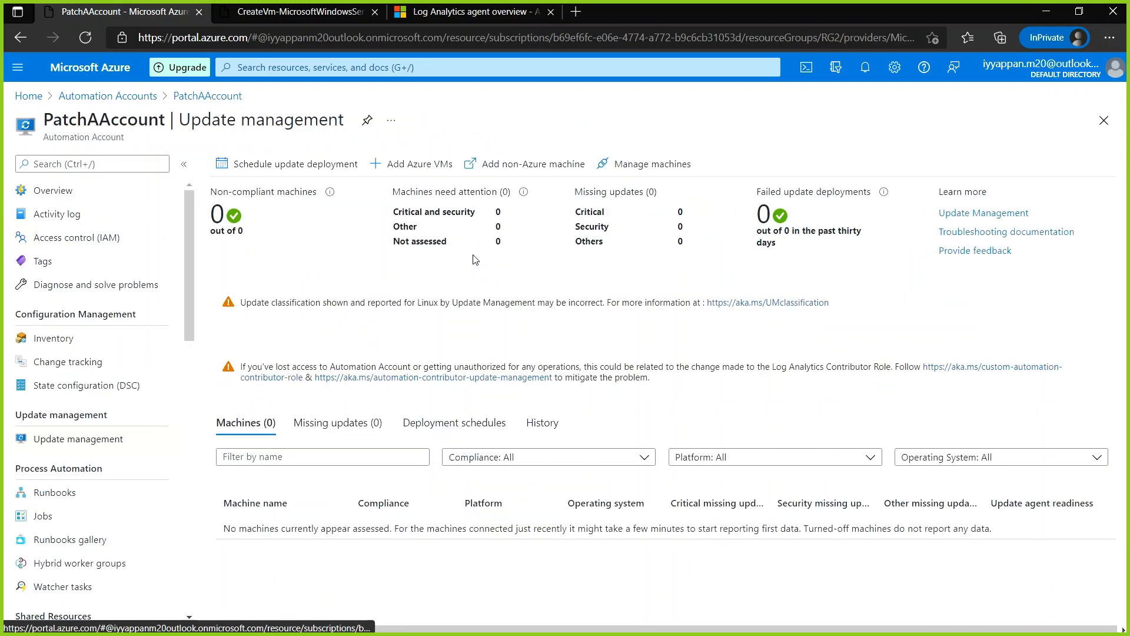
pyautogui.click(416, 166)
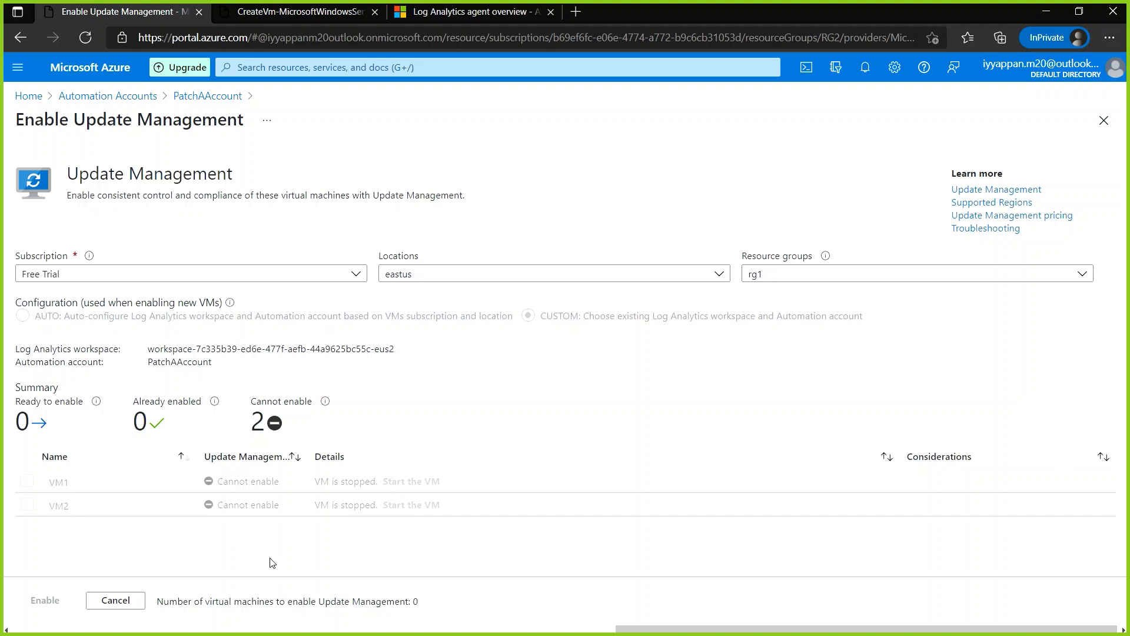
# Cancel and reopen the Enable Update Management page, and inspect its resource group and location filters.
pyautogui.click(138, 605)
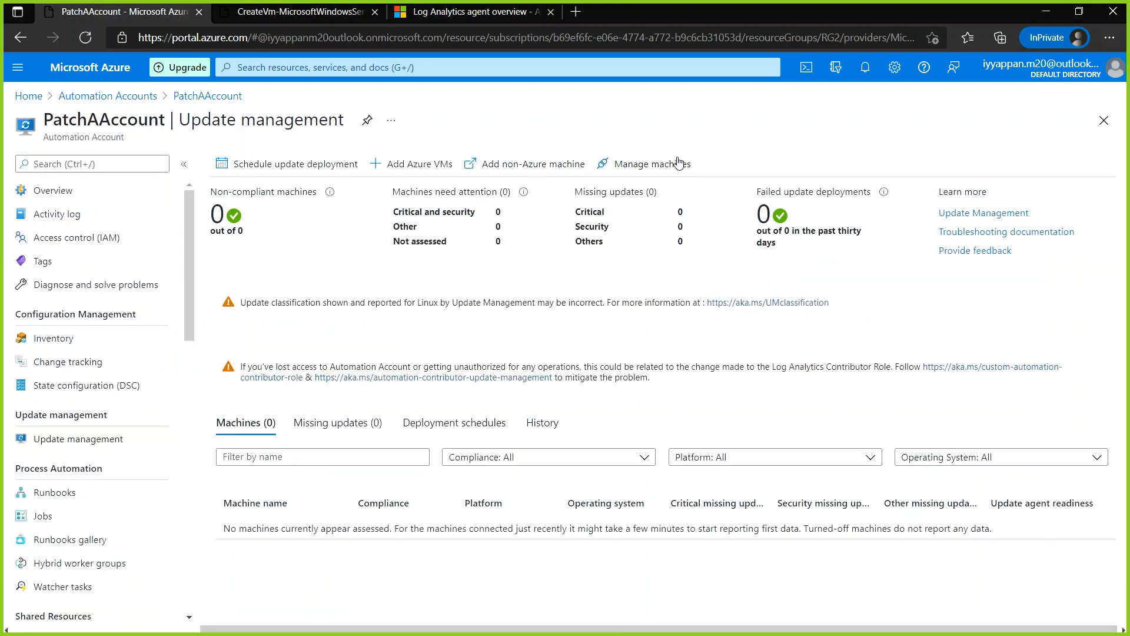
pyautogui.click(402, 170)
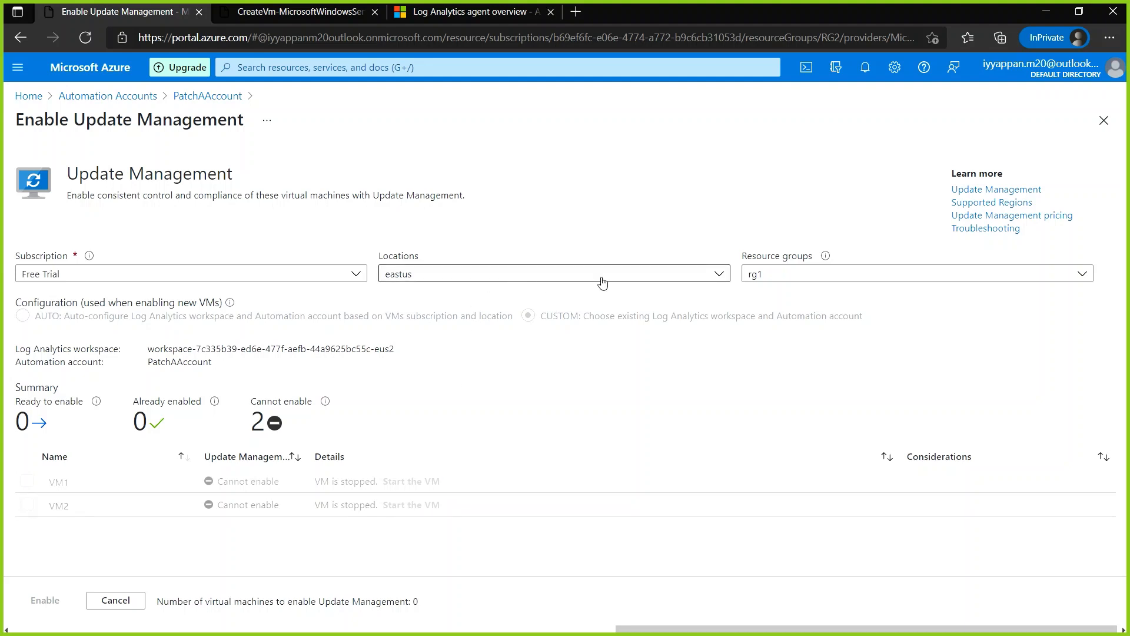
pyautogui.click(785, 276)
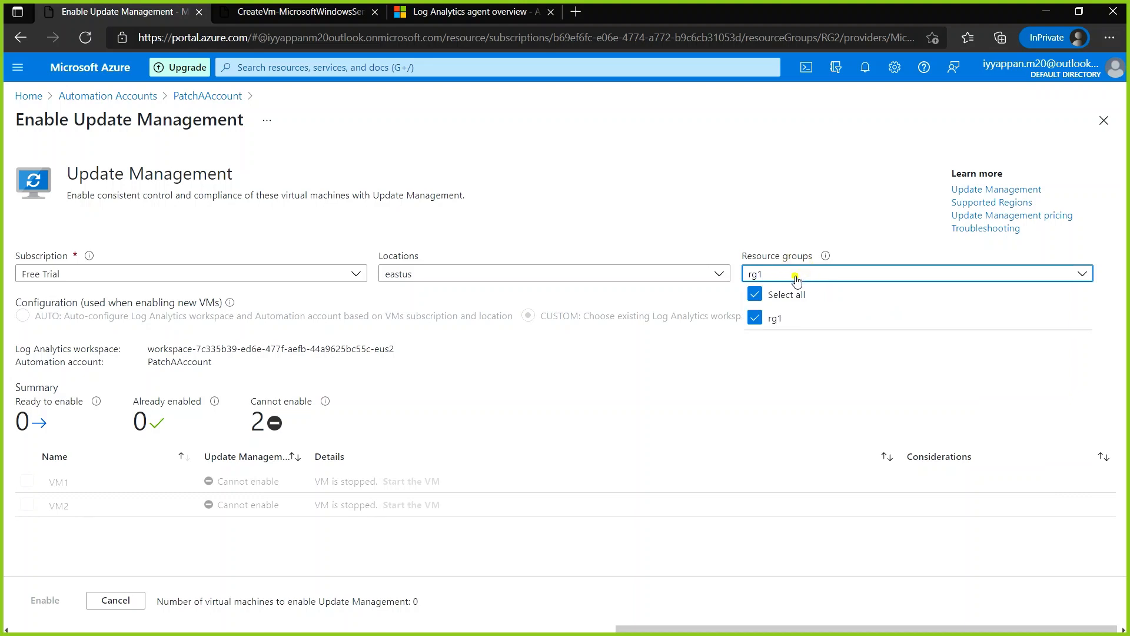
pyautogui.click(796, 280)
pyautogui.click(503, 277)
pyautogui.click(501, 277)
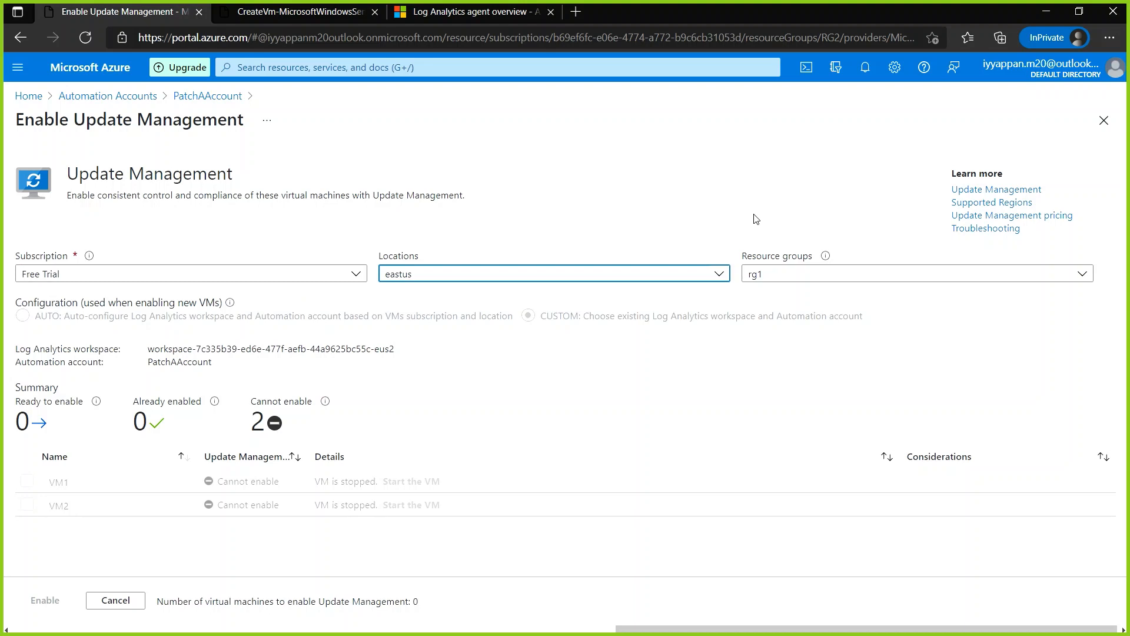
# Reload the portal page and view the Log Analytics agent guidance for adding a non-Azure machine, closing it when done.
pyautogui.click(84, 42)
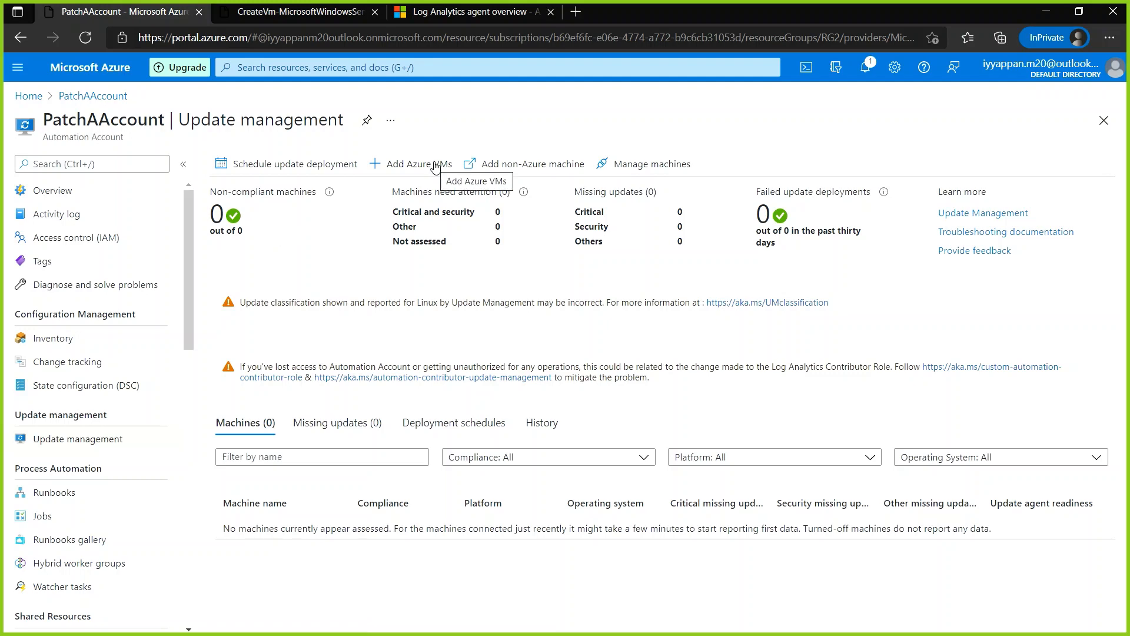
pyautogui.click(519, 166)
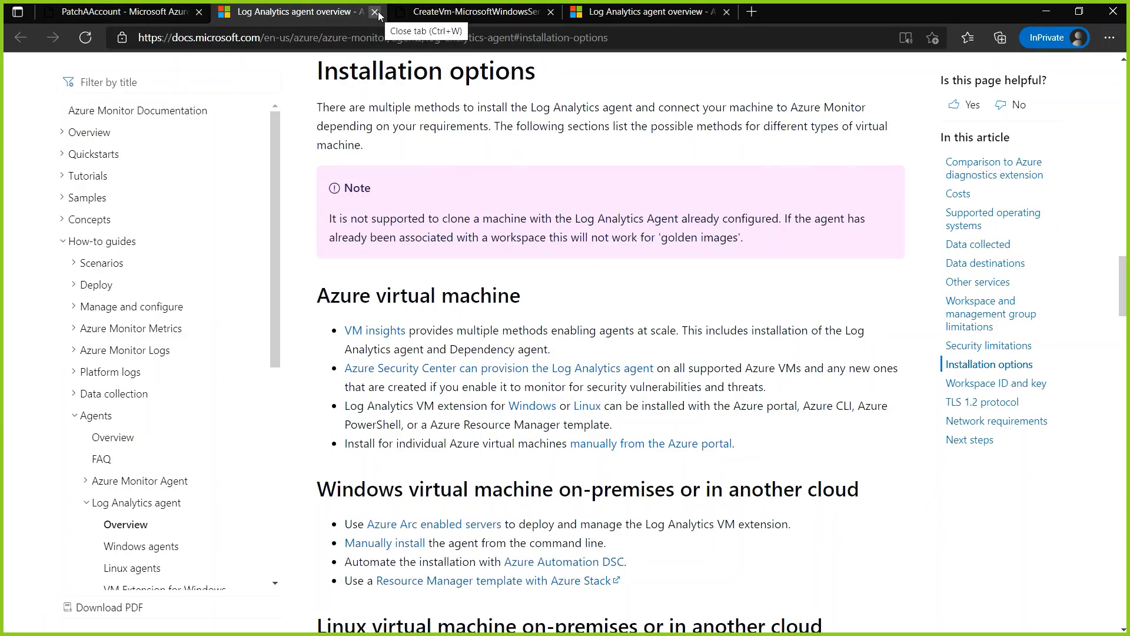
pyautogui.click(374, 12)
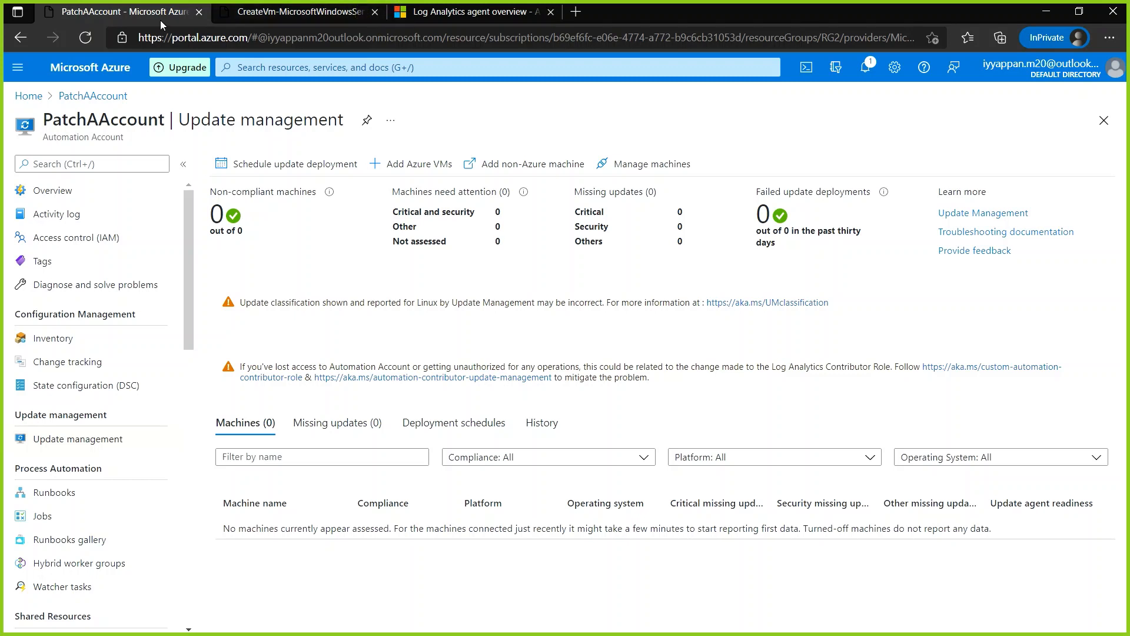
# Enable Update Management for the Azure VMs VM1 and VM2 and check the deployment notifications.
pyautogui.click(419, 171)
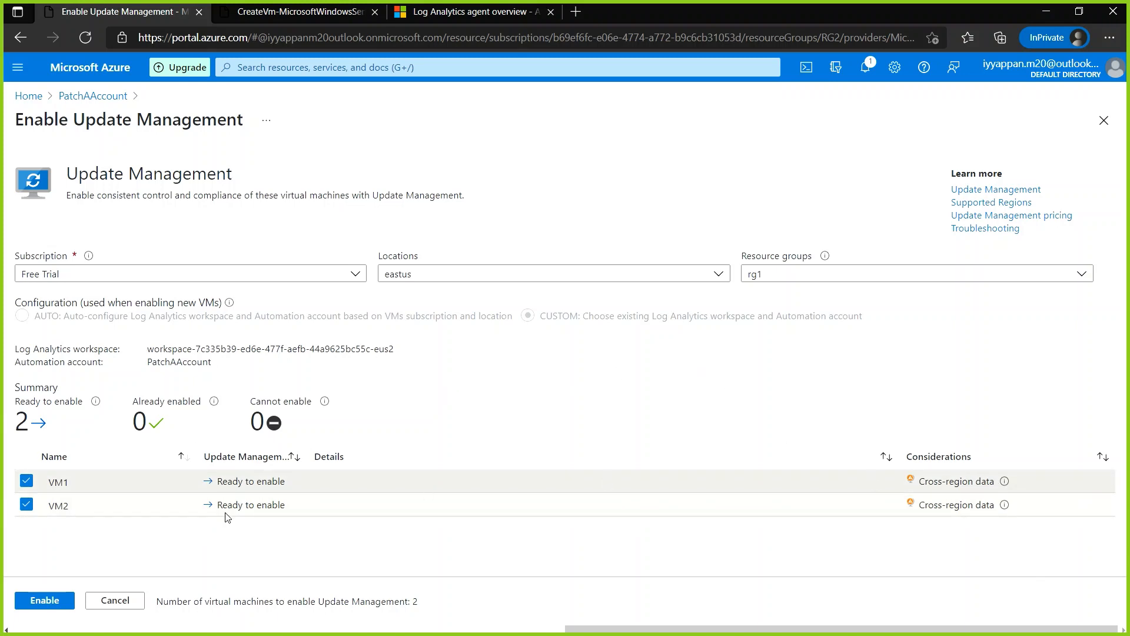
pyautogui.click(57, 601)
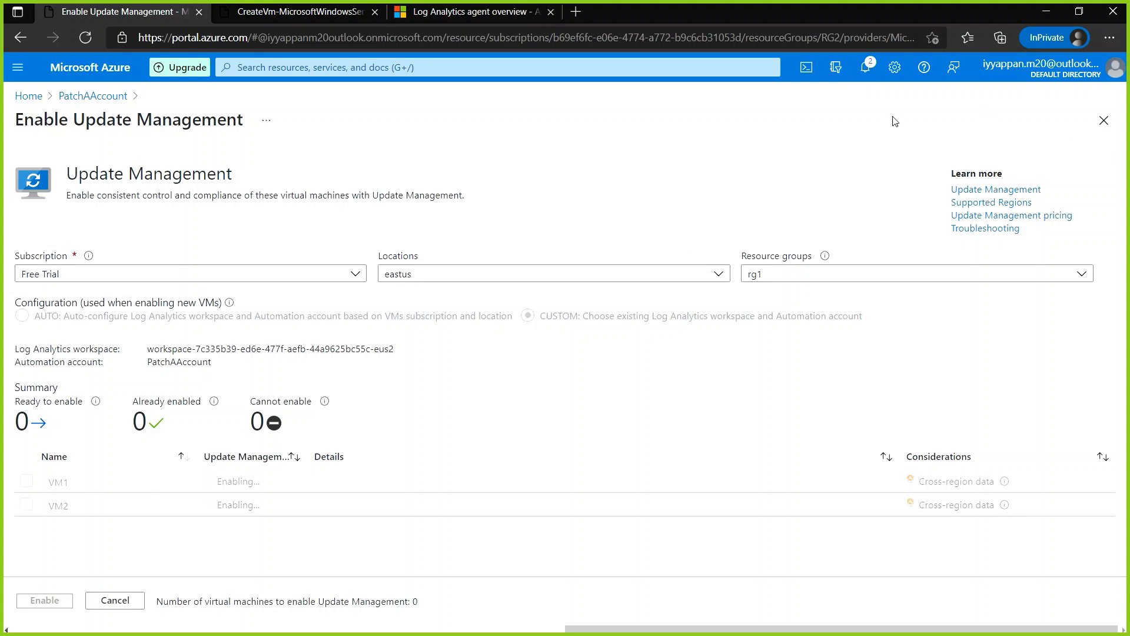
pyautogui.click(876, 69)
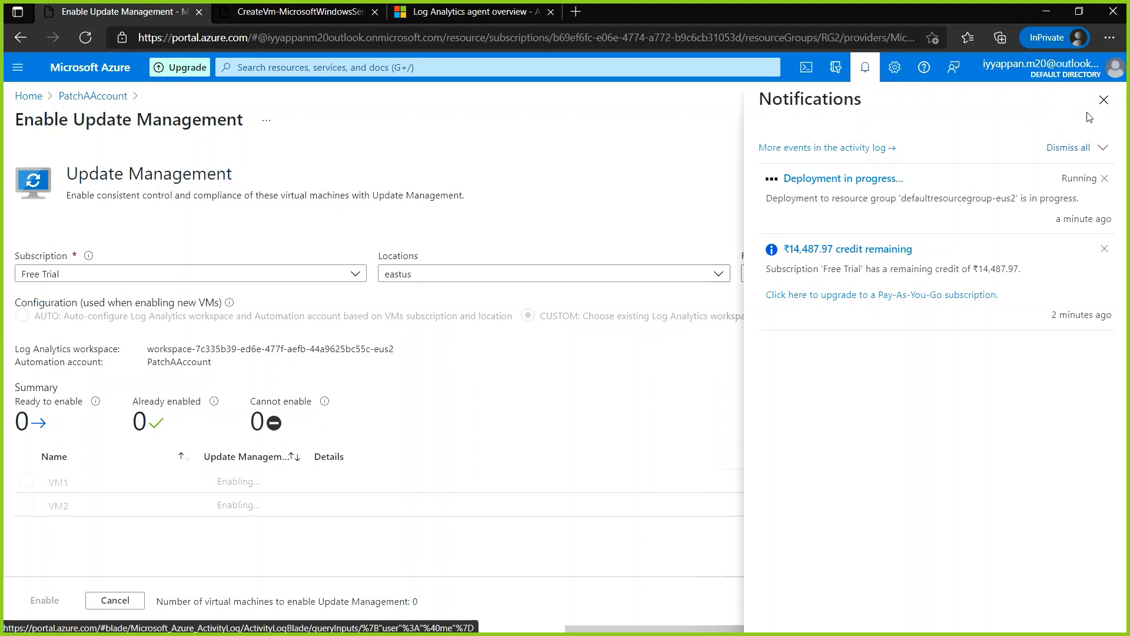
pyautogui.click(1103, 100)
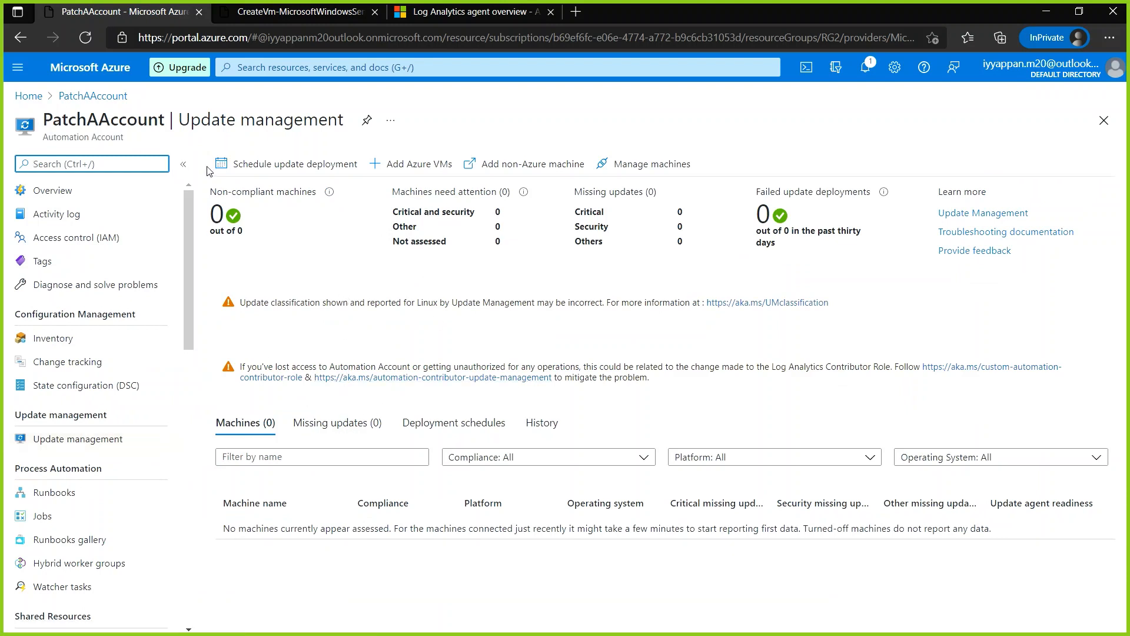
# Reopen PatchAAccount's Update management and check the enablement status of VM1 and VM2 on the Enable Update Management page.
pyautogui.click(88, 196)
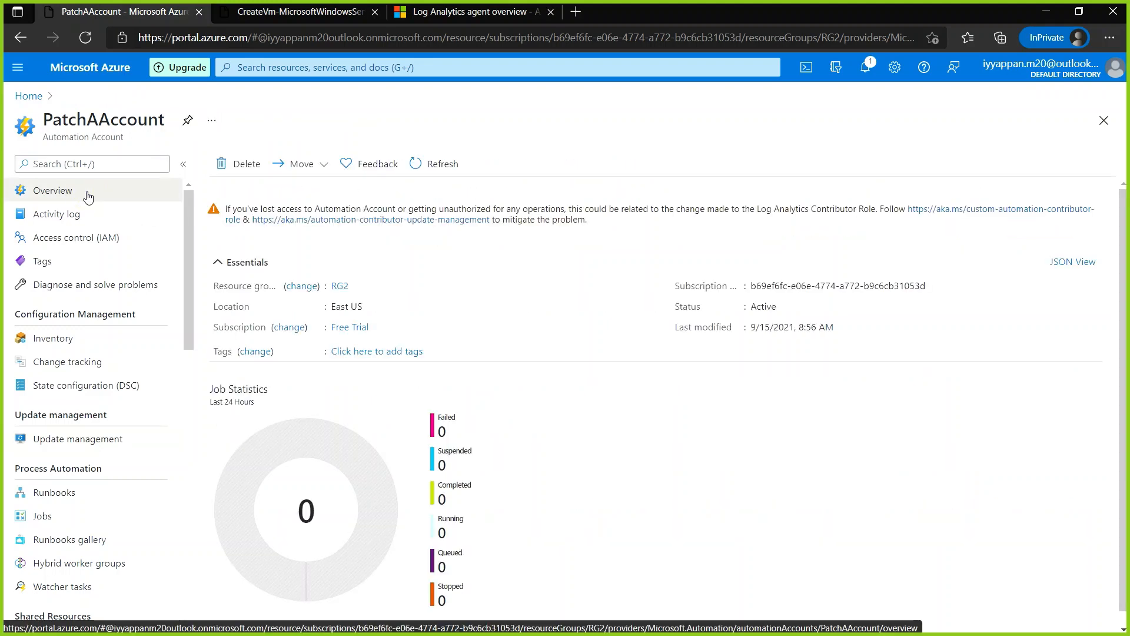
pyautogui.click(79, 442)
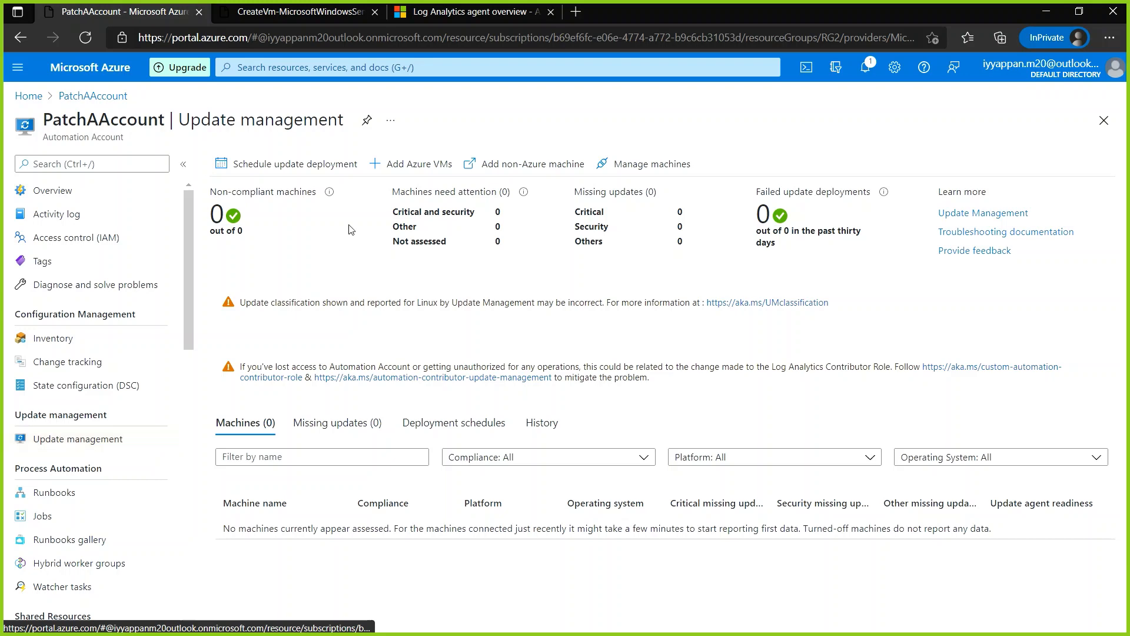
pyautogui.click(393, 165)
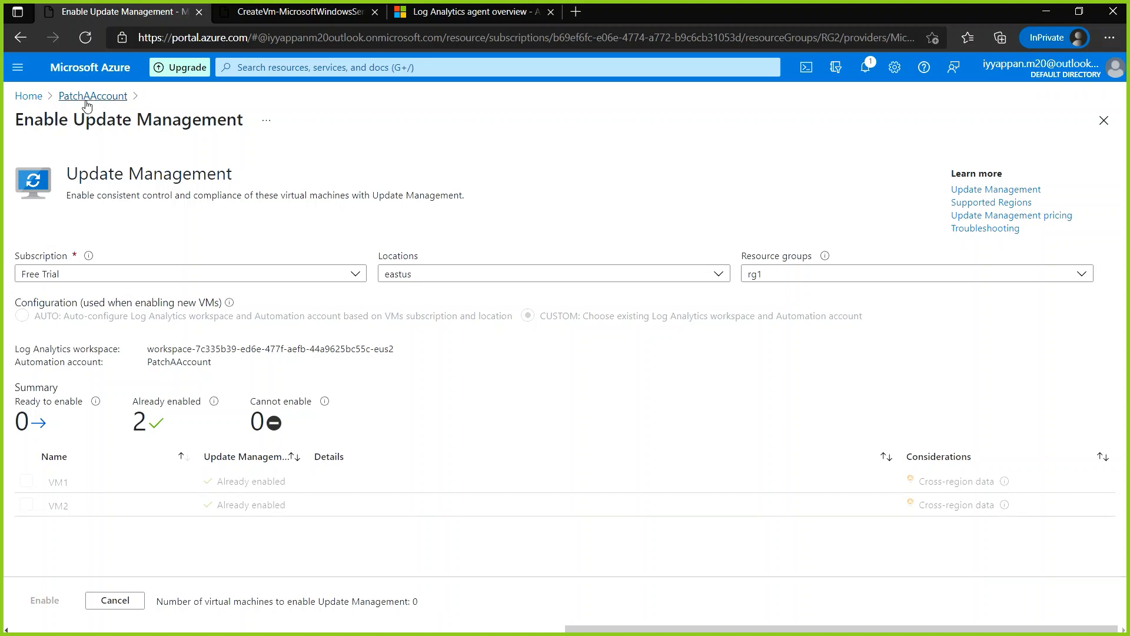
pyautogui.click(66, 99)
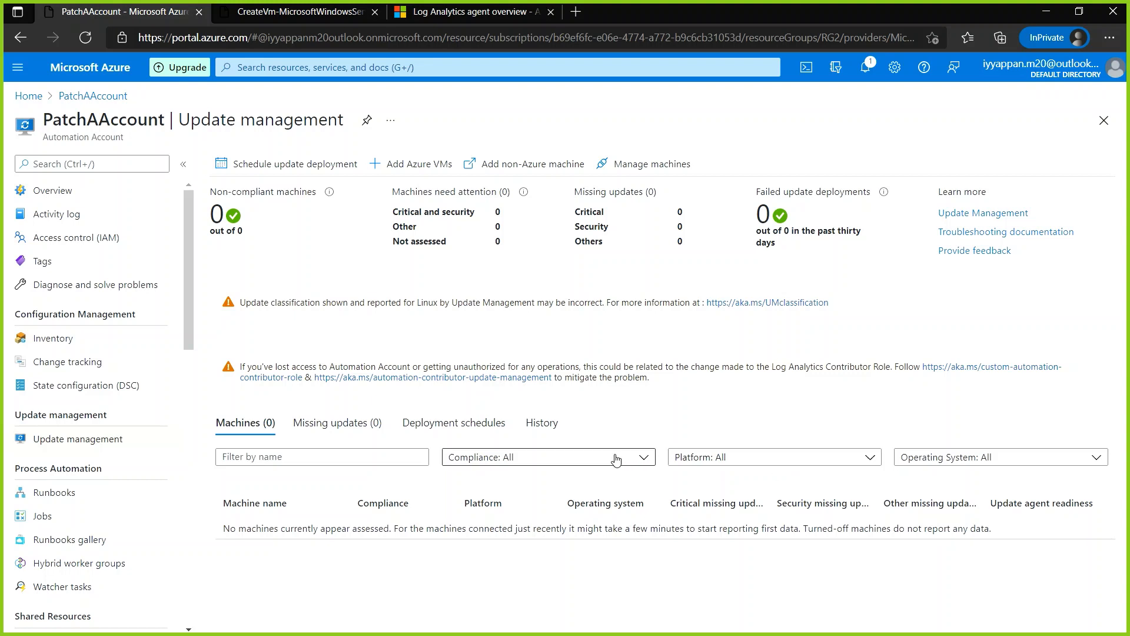
# Inspect the platform, operating system and compliance filter options of the Update management machines list.
pyautogui.click(772, 461)
pyautogui.click(780, 460)
pyautogui.click(920, 459)
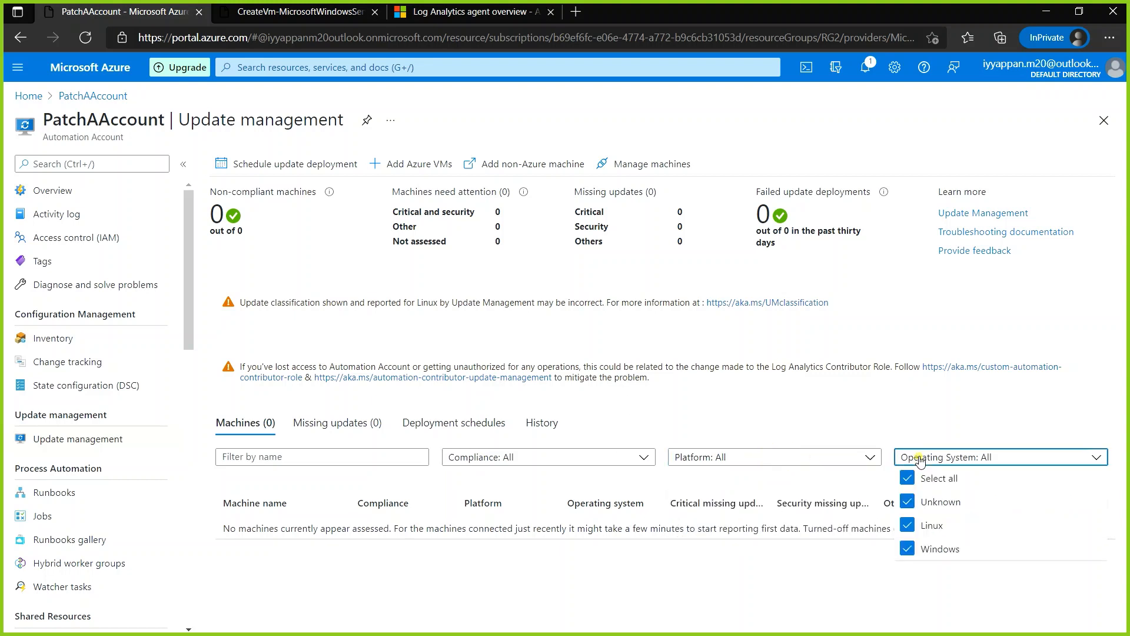
pyautogui.click(919, 459)
pyautogui.click(523, 460)
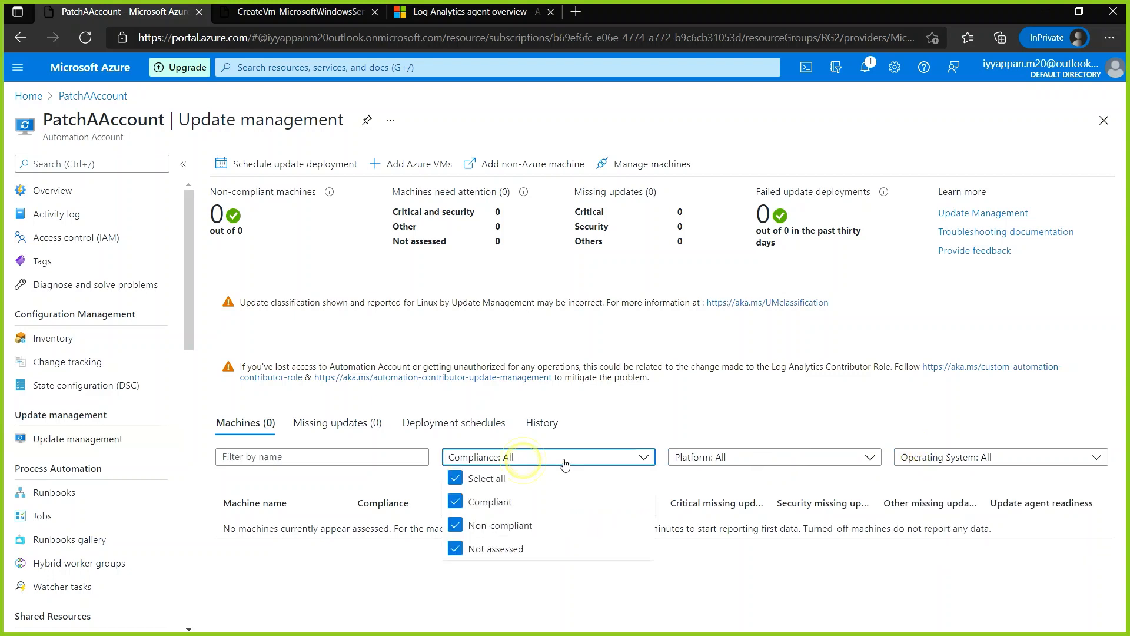
pyautogui.click(564, 460)
pyautogui.click(309, 455)
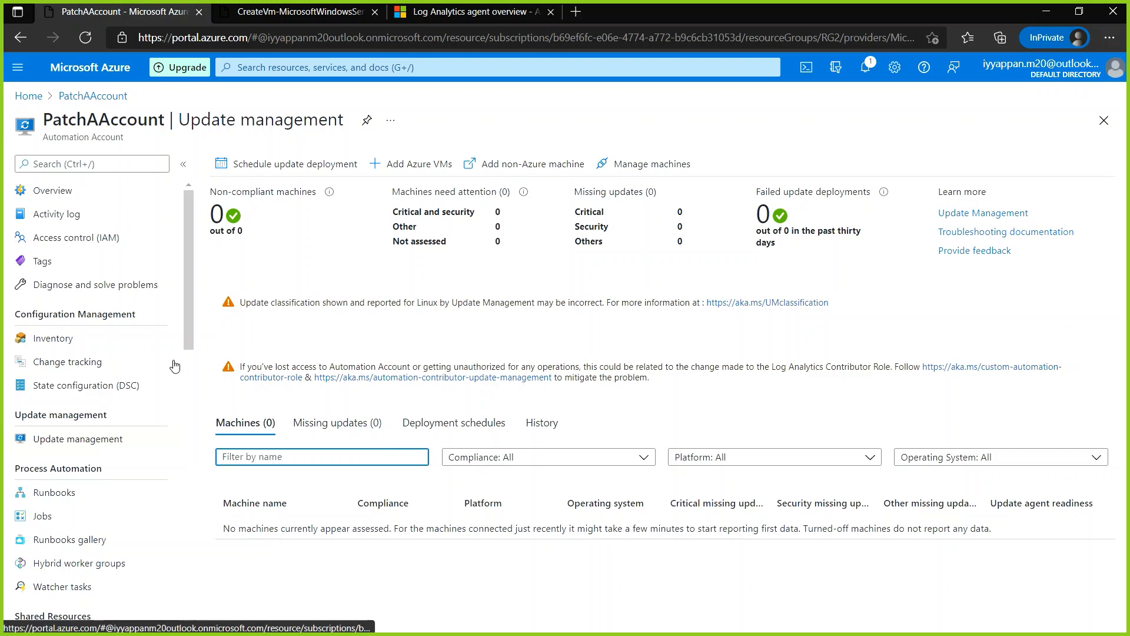
# View PatchAAccount's Inventory page, and reload the portal home page to reopen the account's Update management.
pyautogui.click(90, 347)
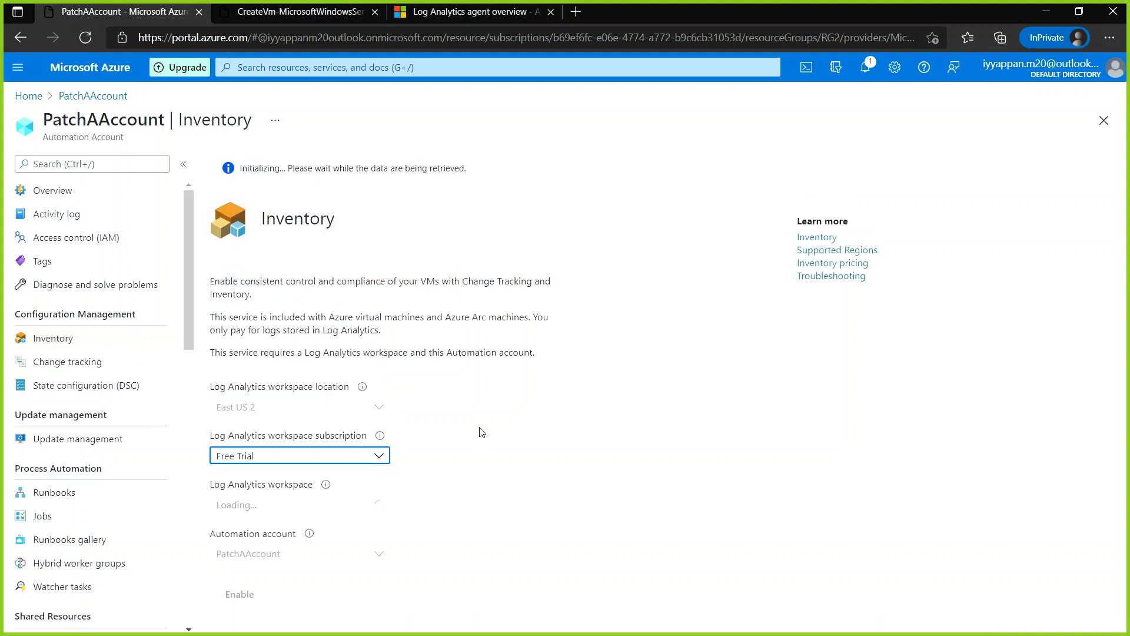
pyautogui.click(71, 69)
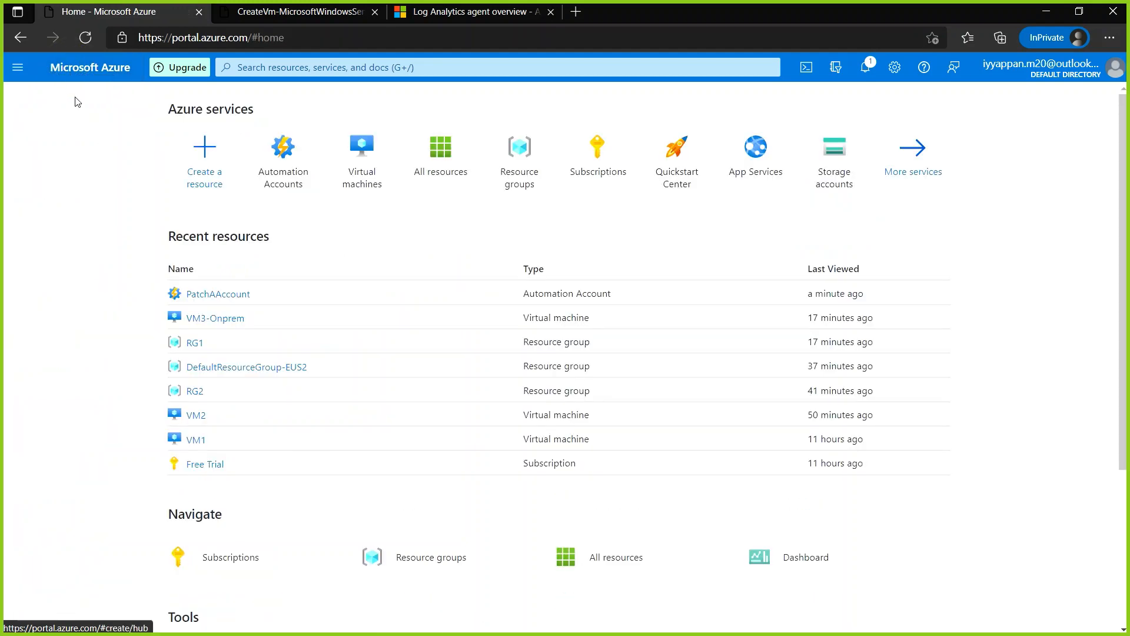
pyautogui.click(85, 38)
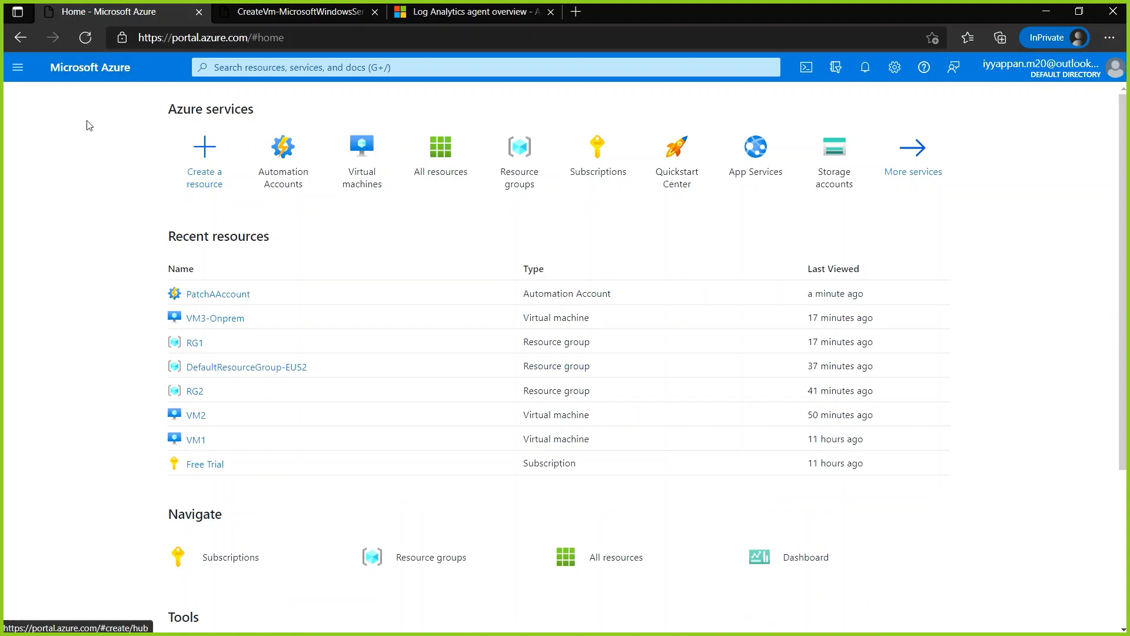
pyautogui.click(299, 176)
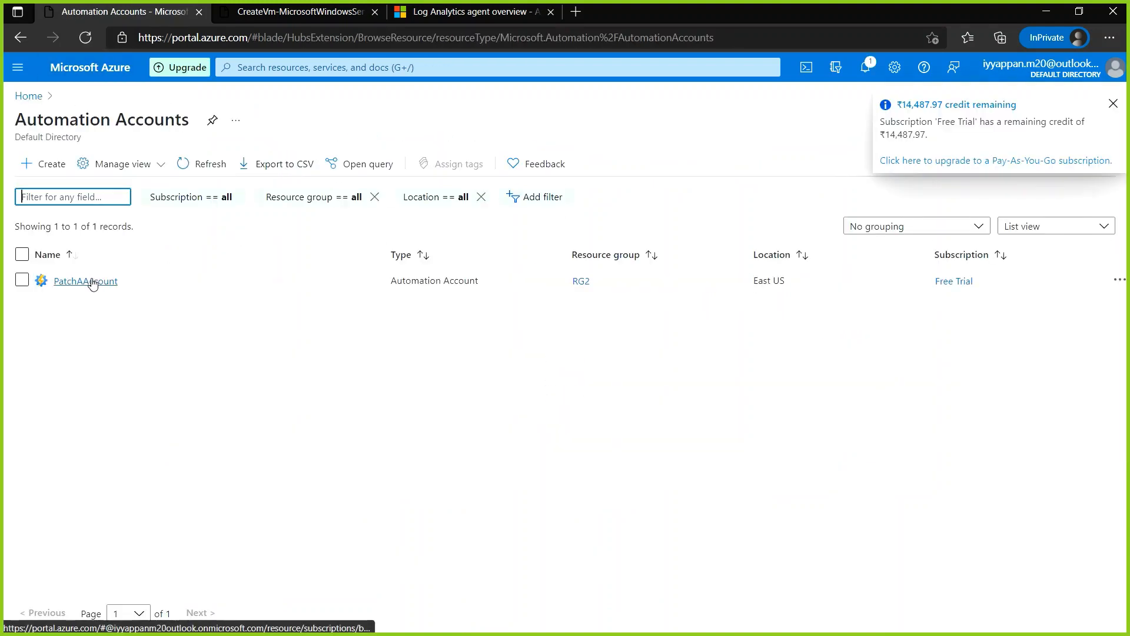
pyautogui.click(92, 283)
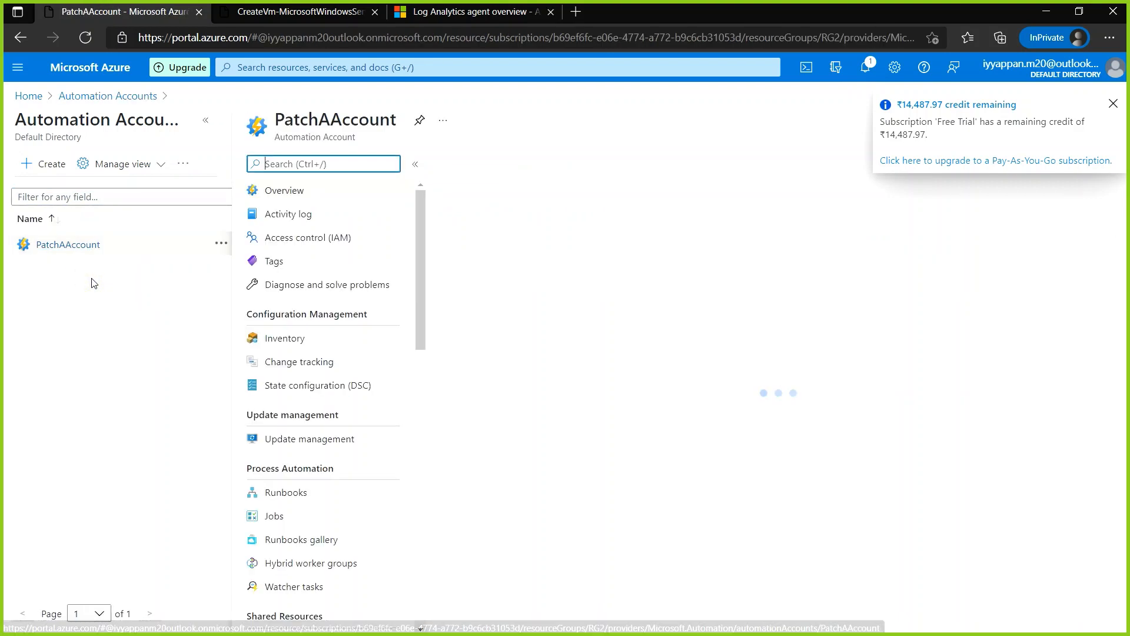
pyautogui.click(333, 445)
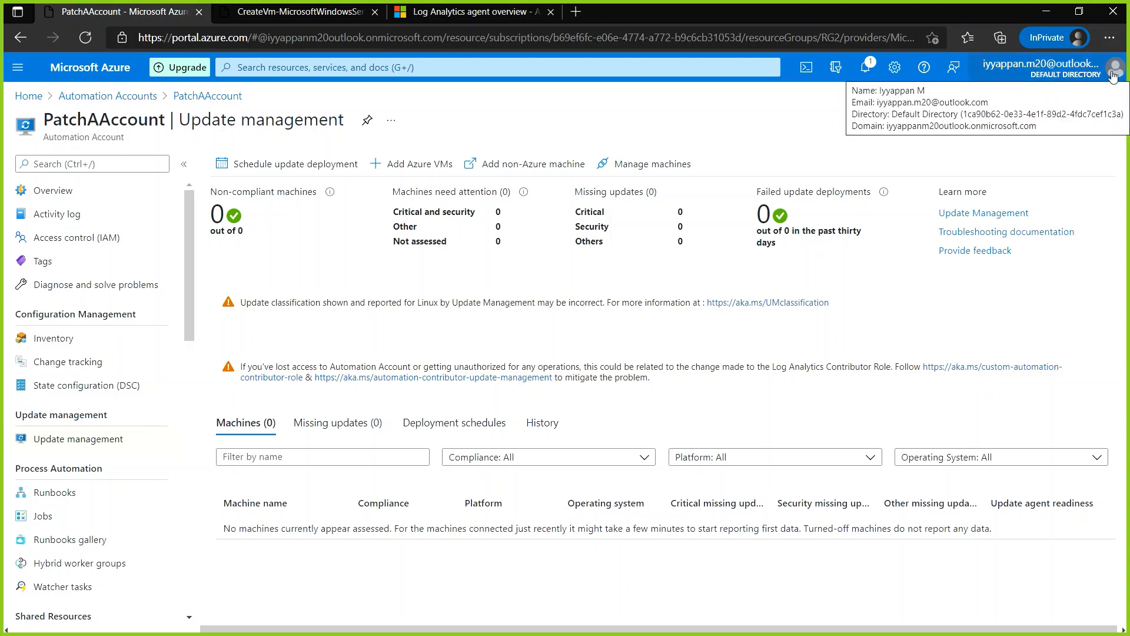
# Check the portal notifications and sign out of the Azure account.
pyautogui.click(865, 67)
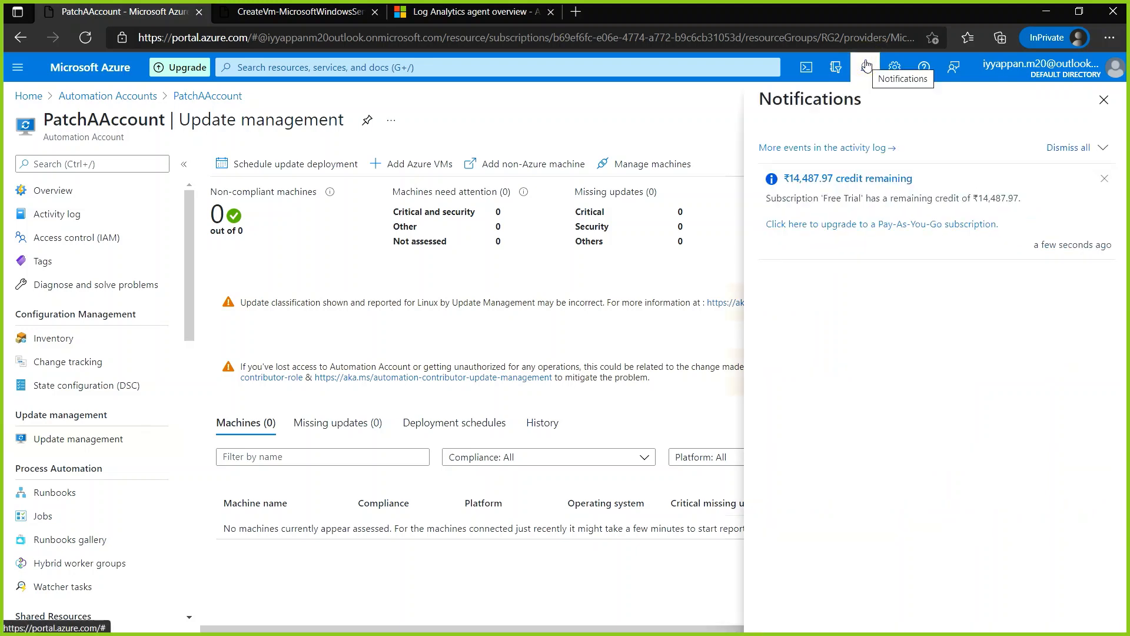
pyautogui.click(1113, 71)
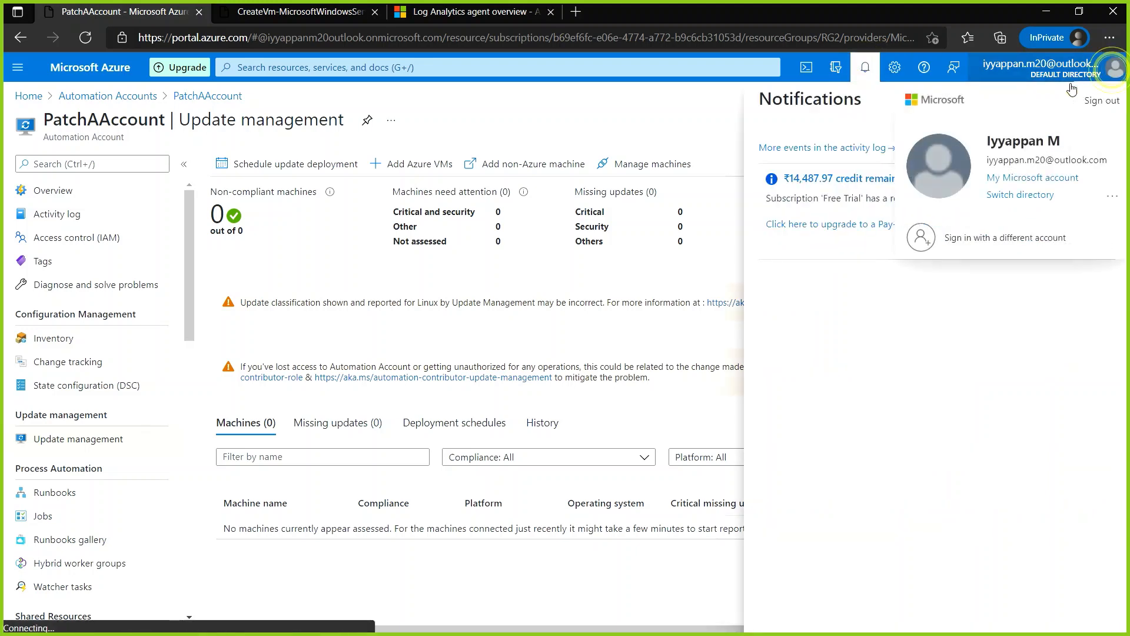
pyautogui.click(1100, 101)
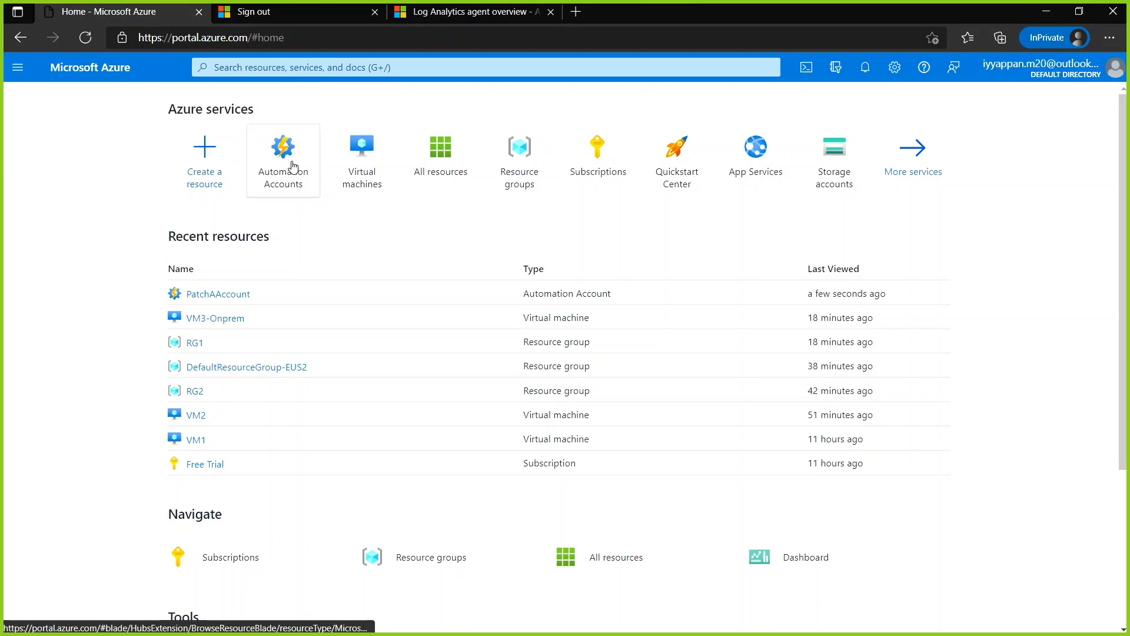
# Reopen PatchAAccount's Update management from the portal home page and read the machines list notice about reporting delays and turned-off machines.
pyautogui.click(293, 165)
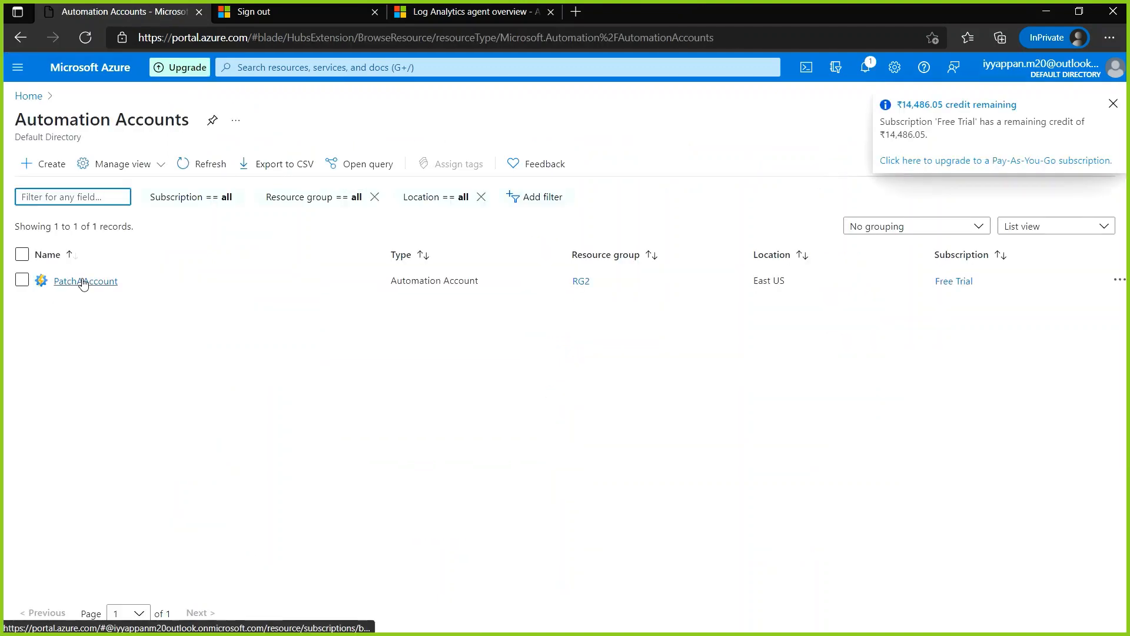
pyautogui.click(83, 282)
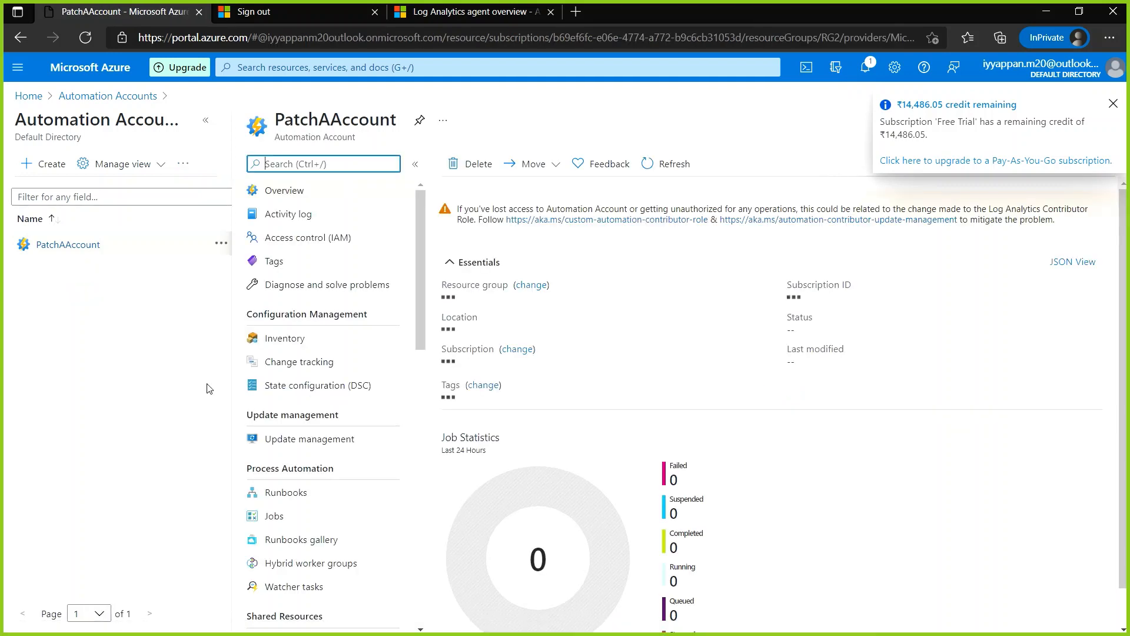
pyautogui.click(307, 439)
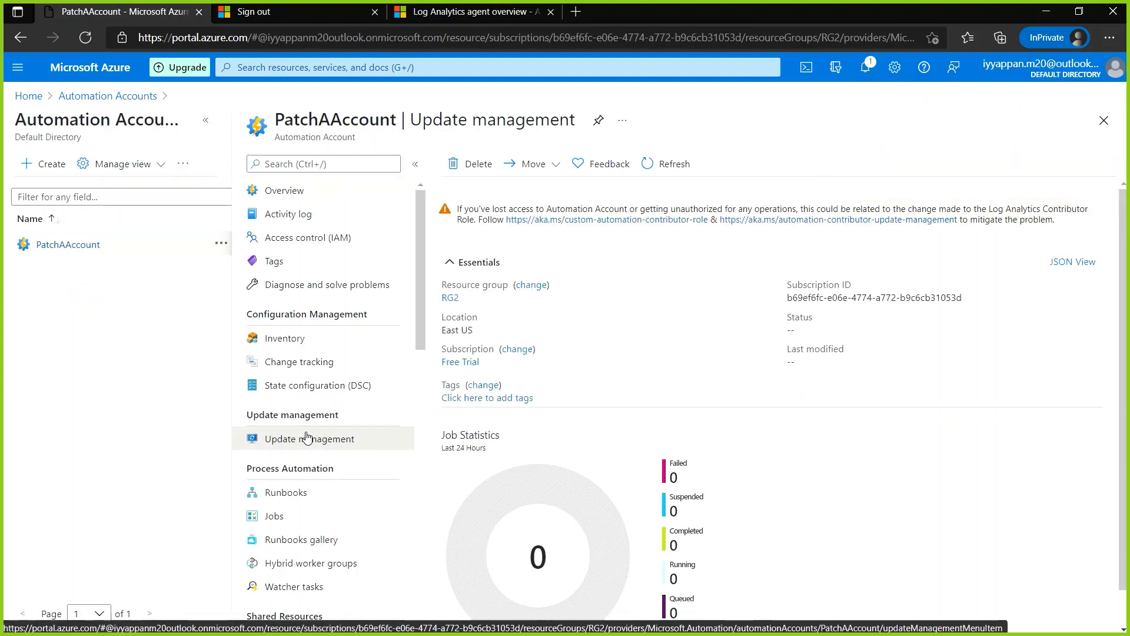
pyautogui.click(288, 445)
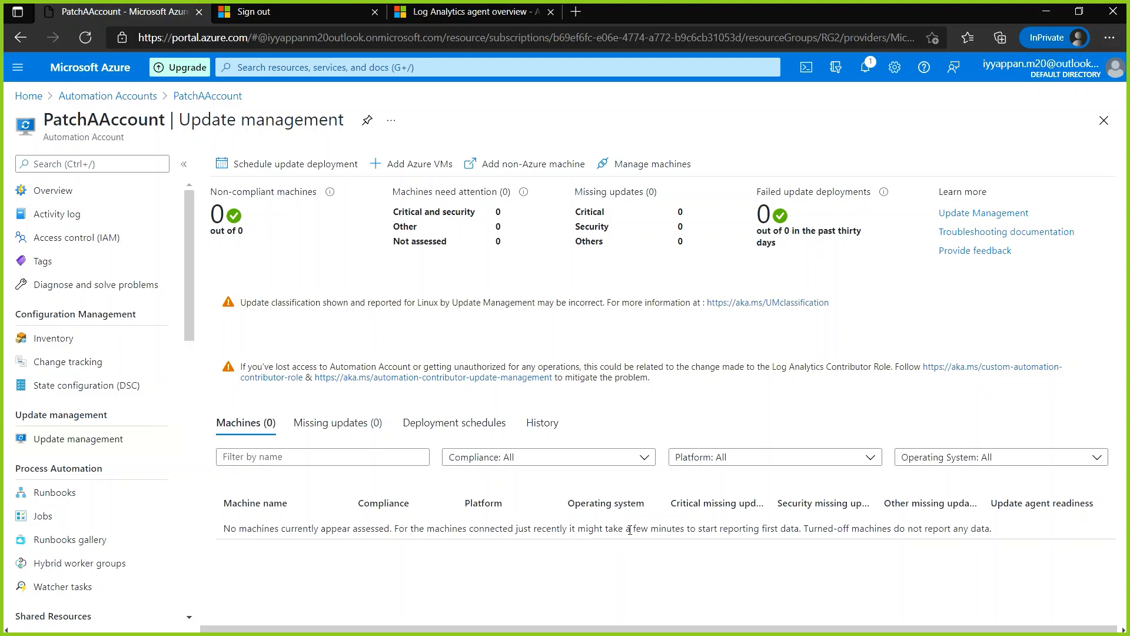
pyautogui.moveTo(630, 529); pyautogui.dragTo(684, 529)
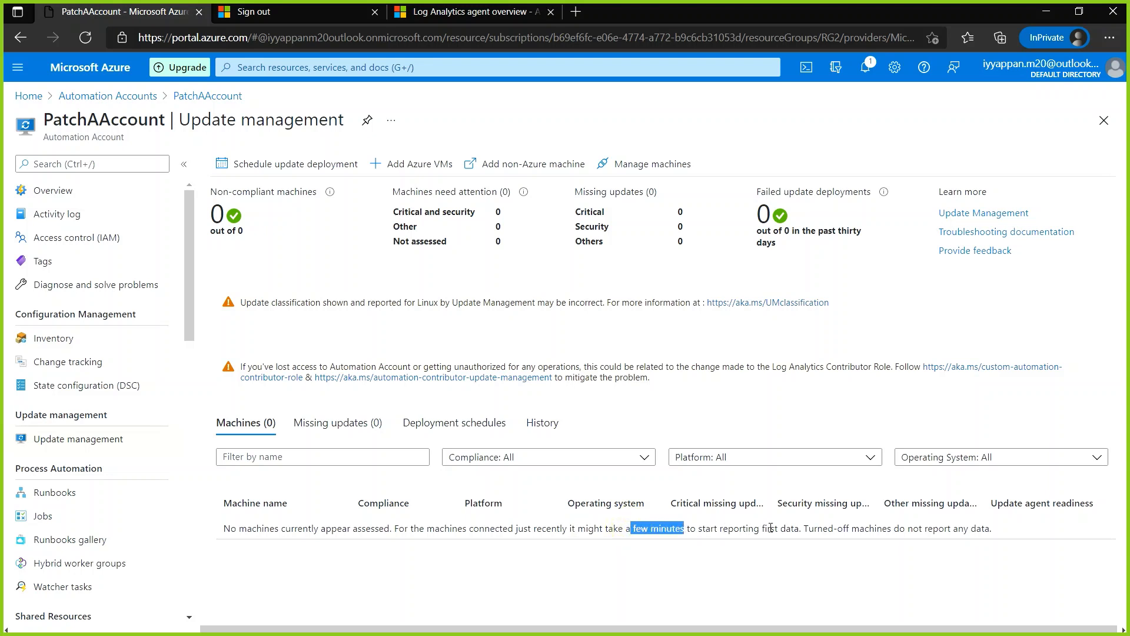
pyautogui.moveTo(770, 528); pyautogui.dragTo(1002, 531)
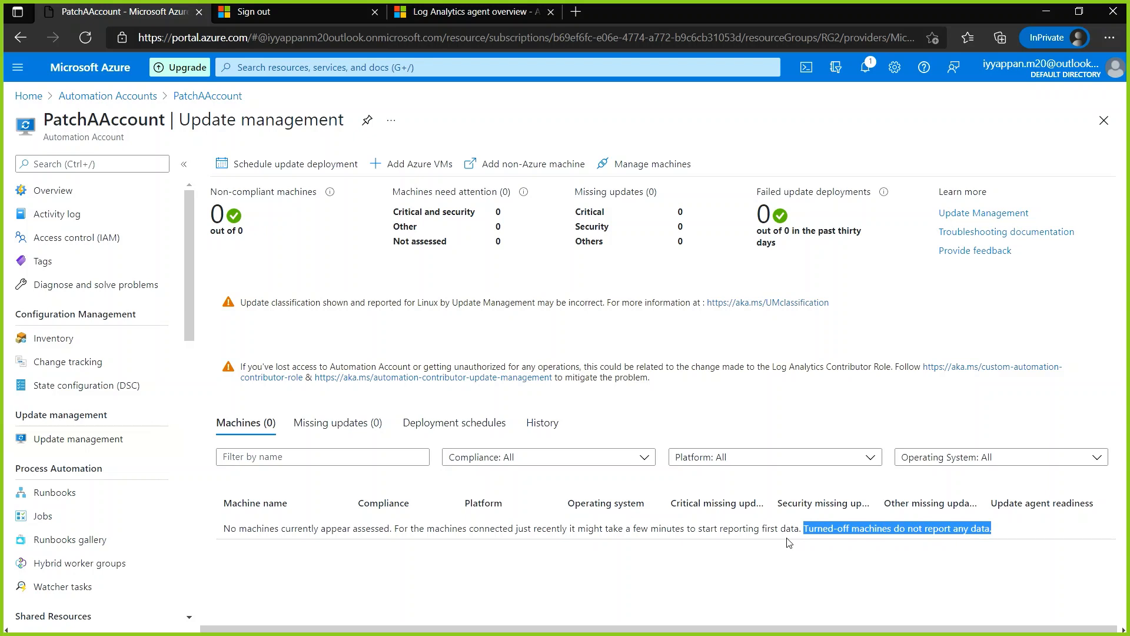
pyautogui.click(905, 531)
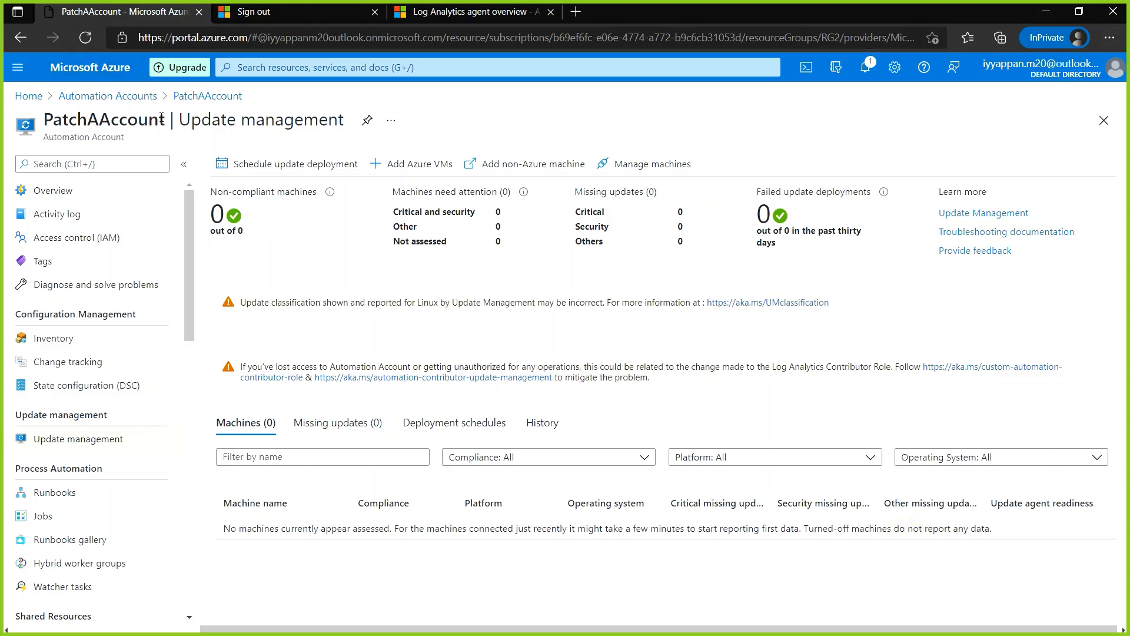
# Check the running status of VM1, VM2 and VM3-Onprem, and return to PatchAAccount's Update management.
pyautogui.click(108, 70)
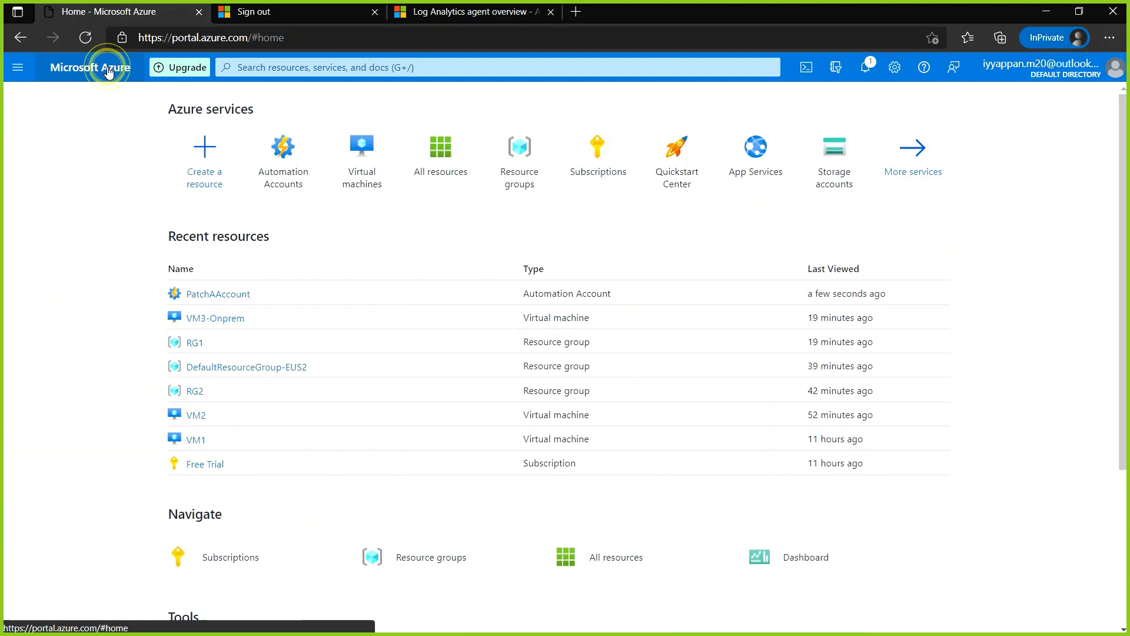
pyautogui.click(356, 166)
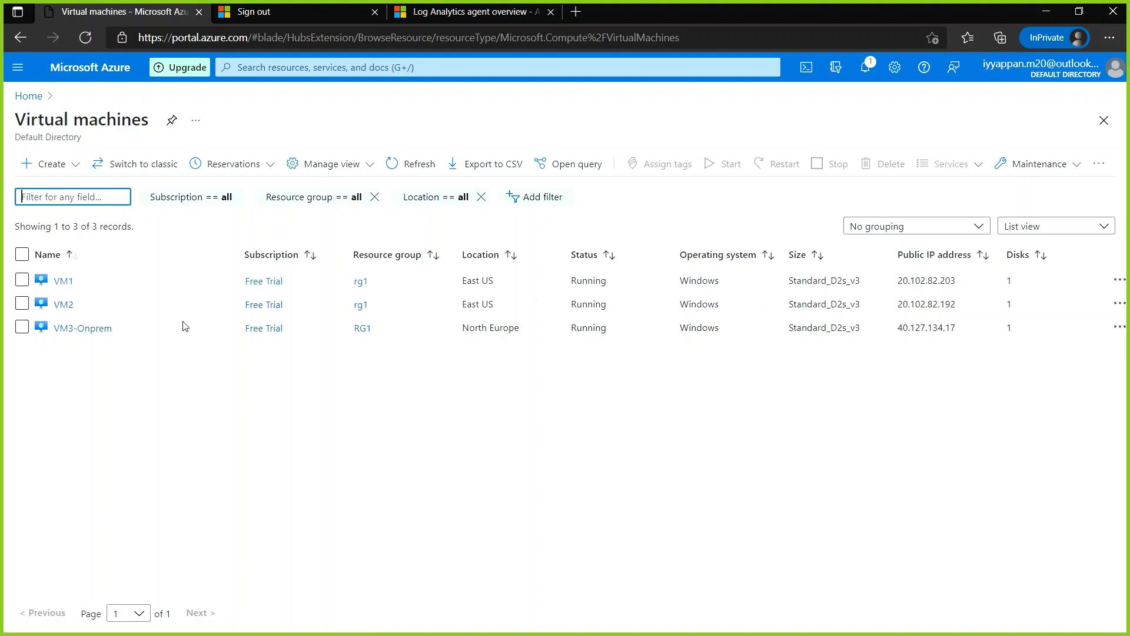
pyautogui.click(89, 69)
pyautogui.click(373, 161)
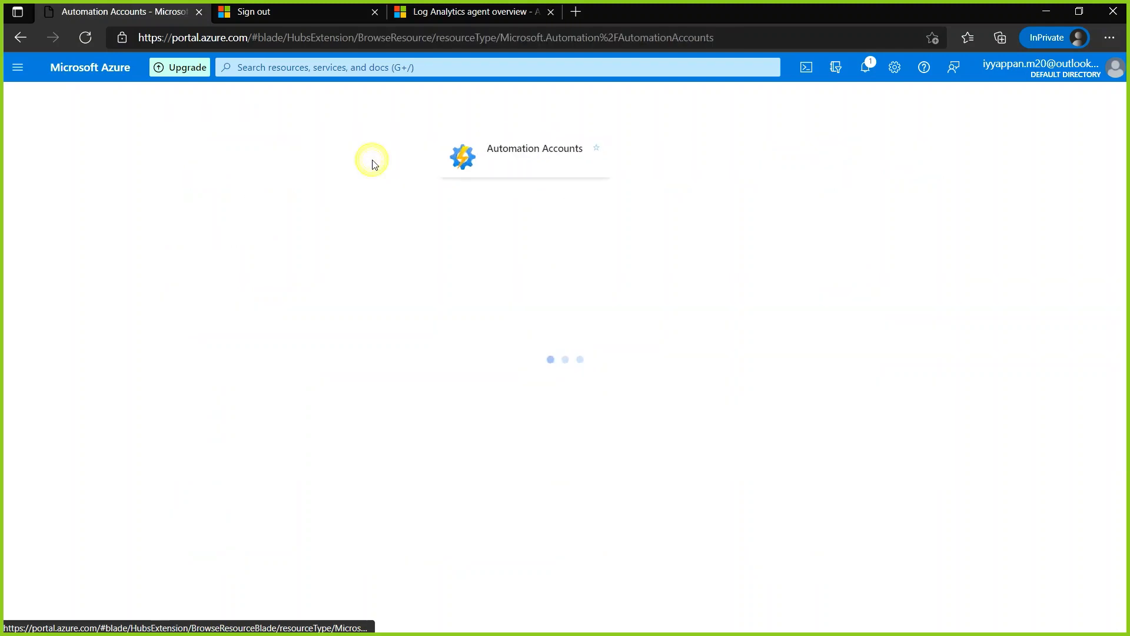
pyautogui.click(103, 282)
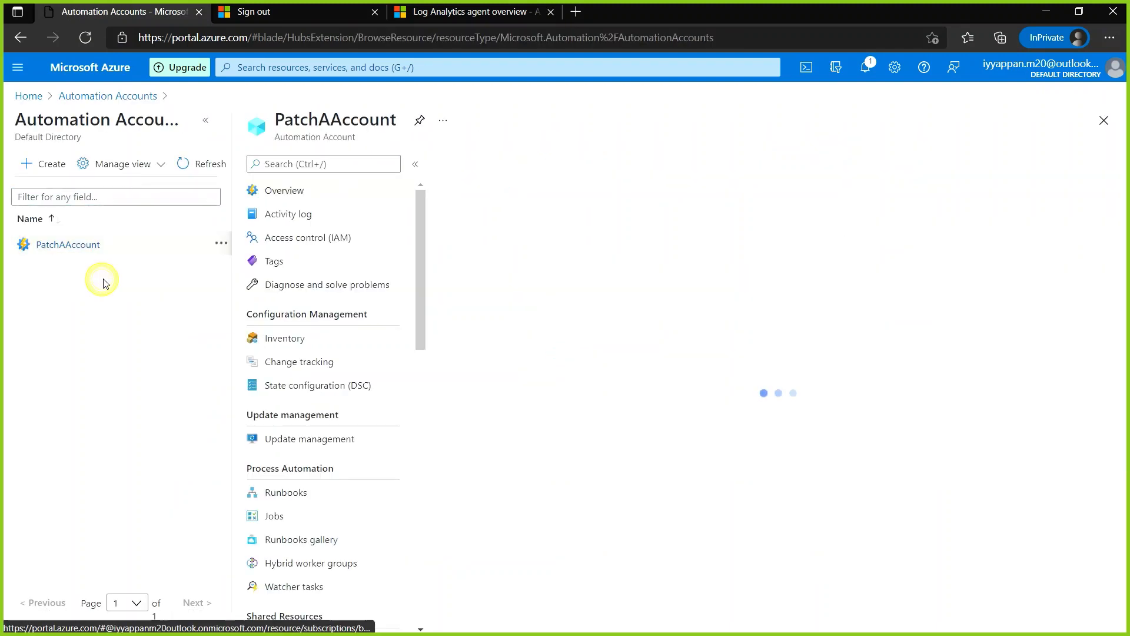
pyautogui.click(319, 441)
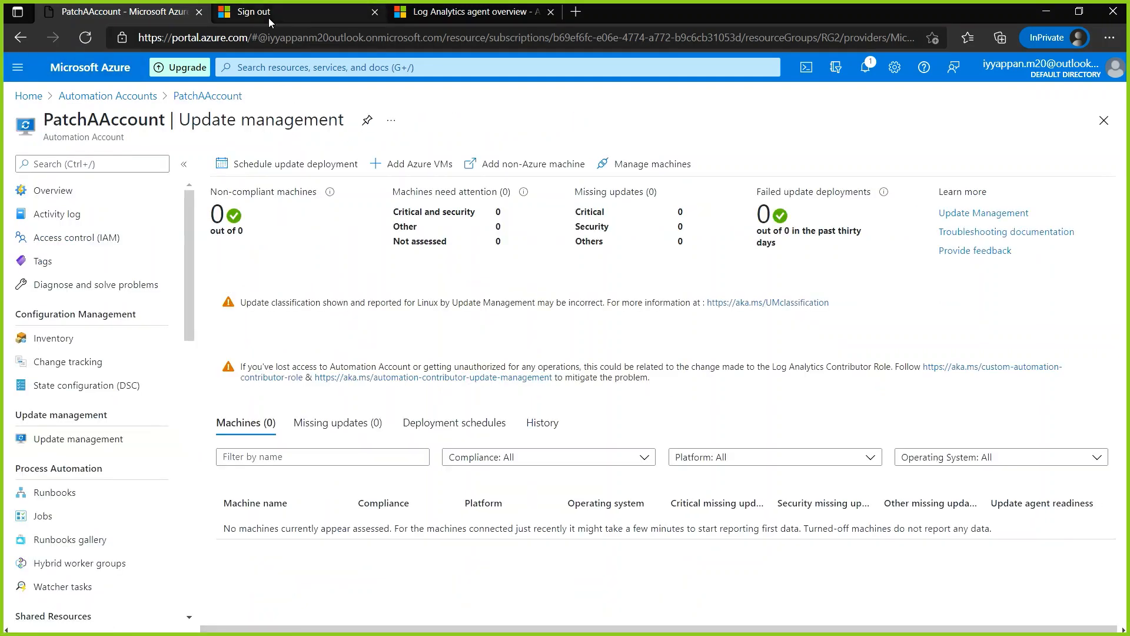
# Close the sign-out page and open the Log Analytics agent guidance for adding a non-Azure machine, keeping only one copy open.
pyautogui.click(375, 12)
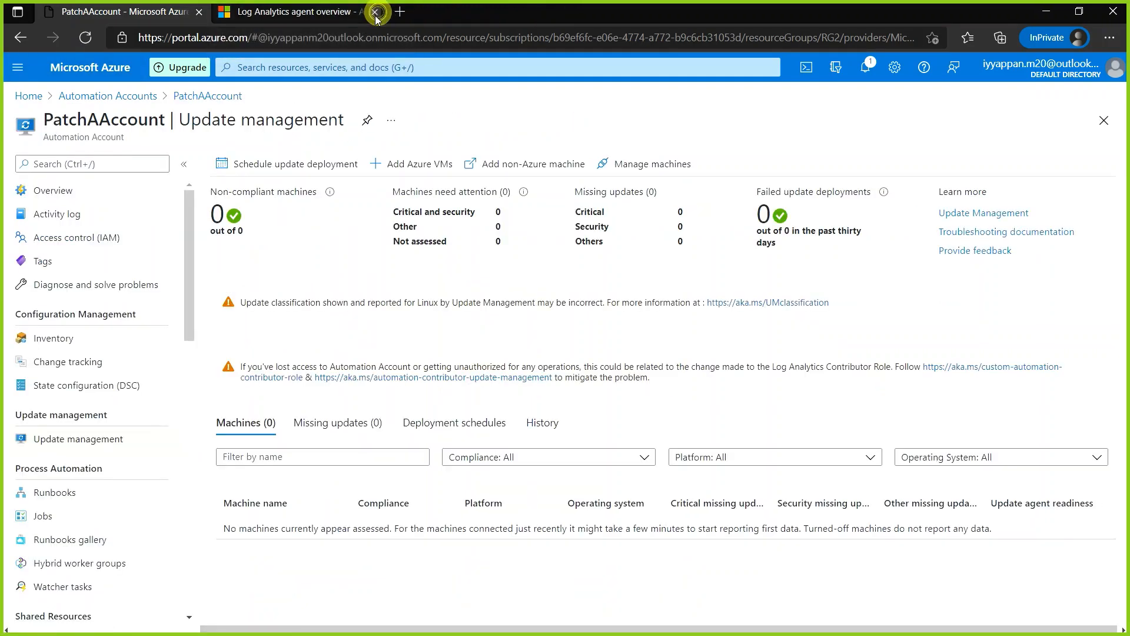
pyautogui.click(529, 172)
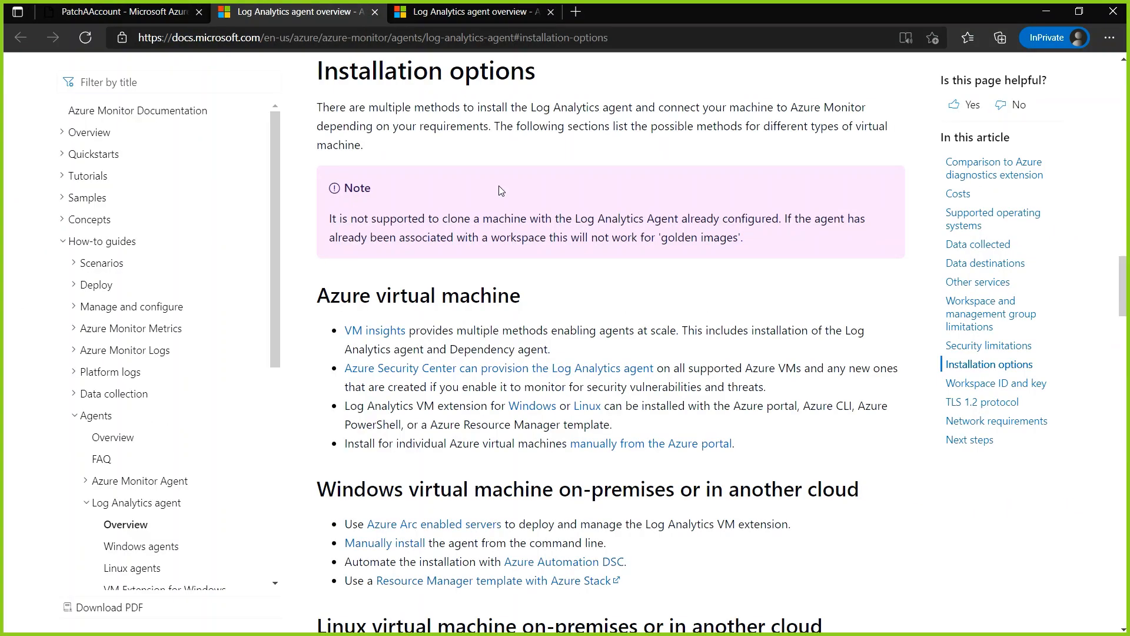
pyautogui.click(551, 13)
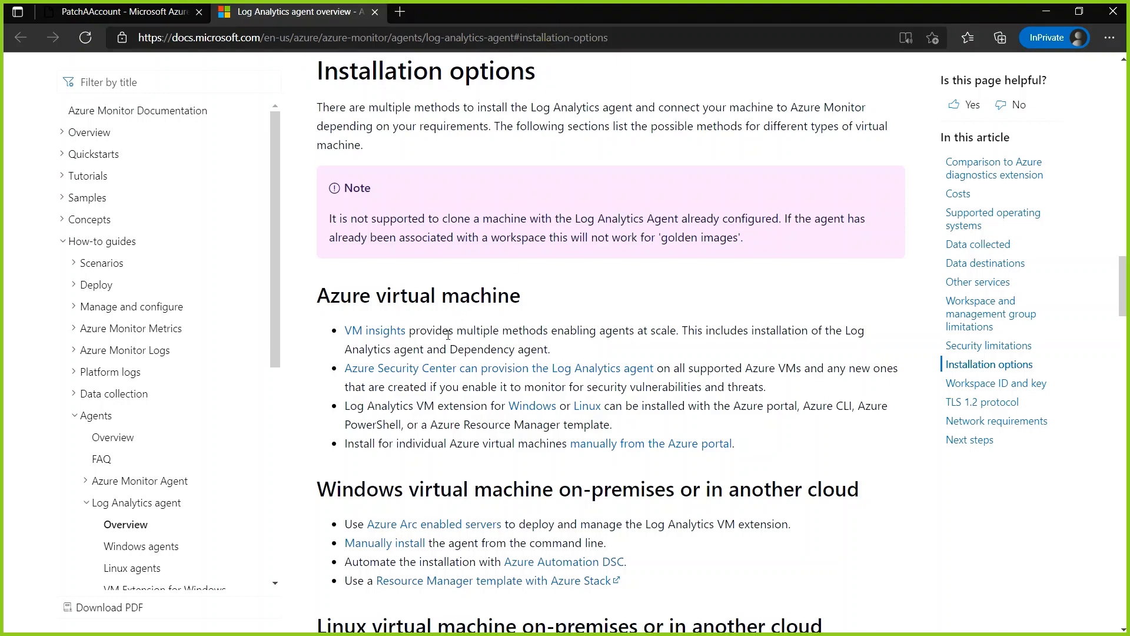
# Review the Log Analytics agent's installation options, workspace ID and key instructions, and firewall requirements.
pyautogui.scroll(-1, 524, 347)
pyautogui.scroll(6, 526, 349)
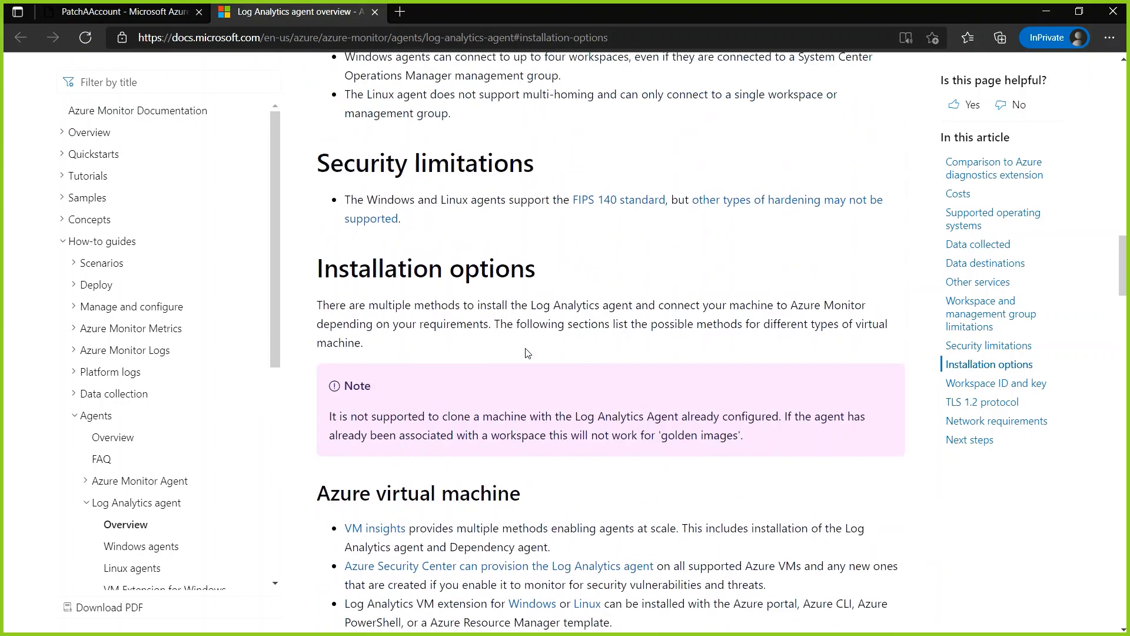
pyautogui.scroll(-9, 526, 349)
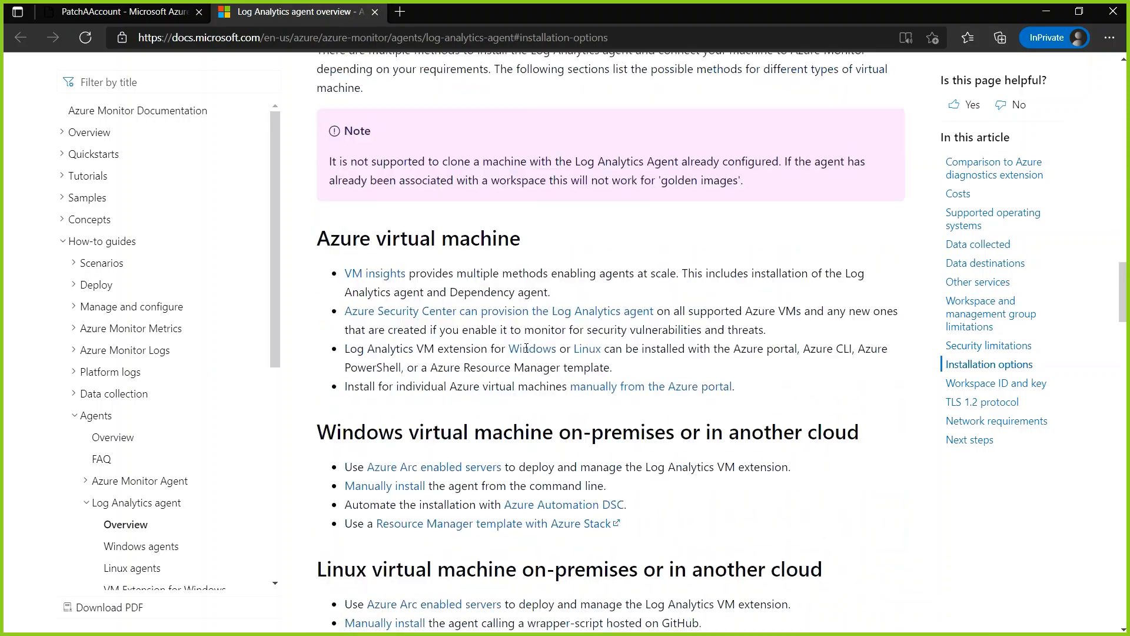
pyautogui.scroll(-15, 526, 350)
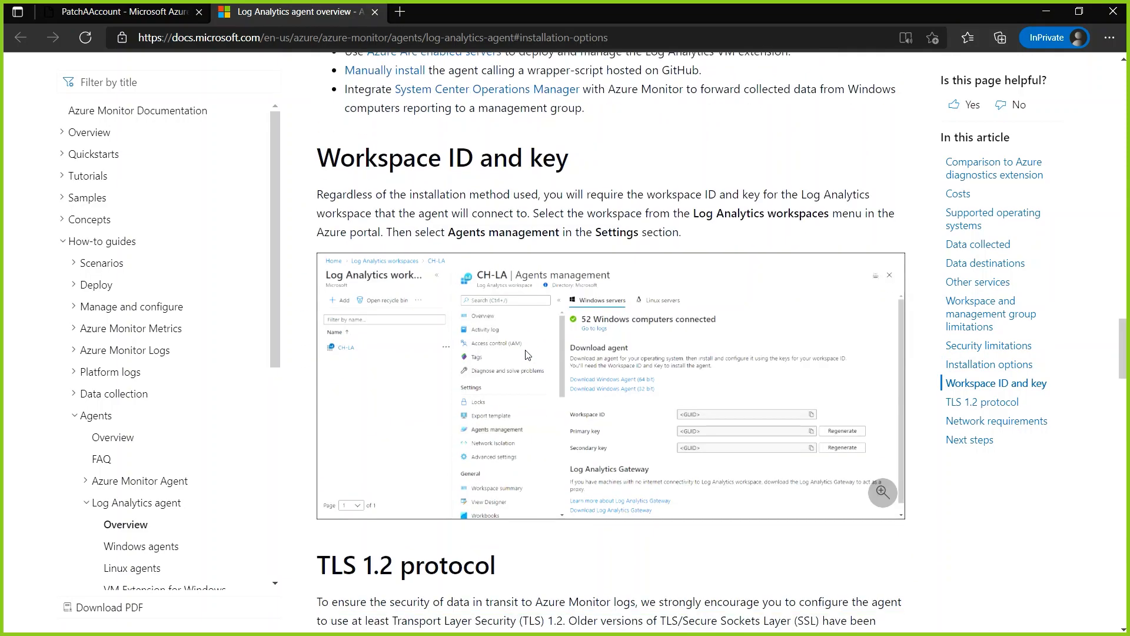
pyautogui.scroll(-12, 526, 350)
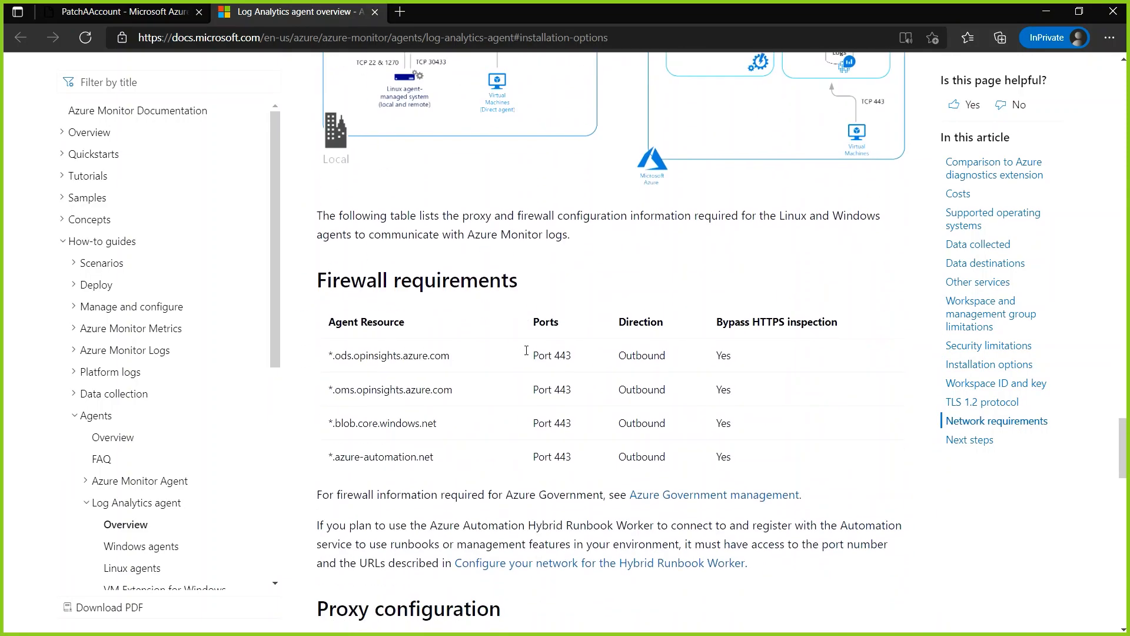
# Review the Log Analytics agent overview, covering proxy configuration, diagnostics extension comparison, costs, supported operating systems, collected data and workspace limitations.
pyautogui.scroll(-6, 526, 350)
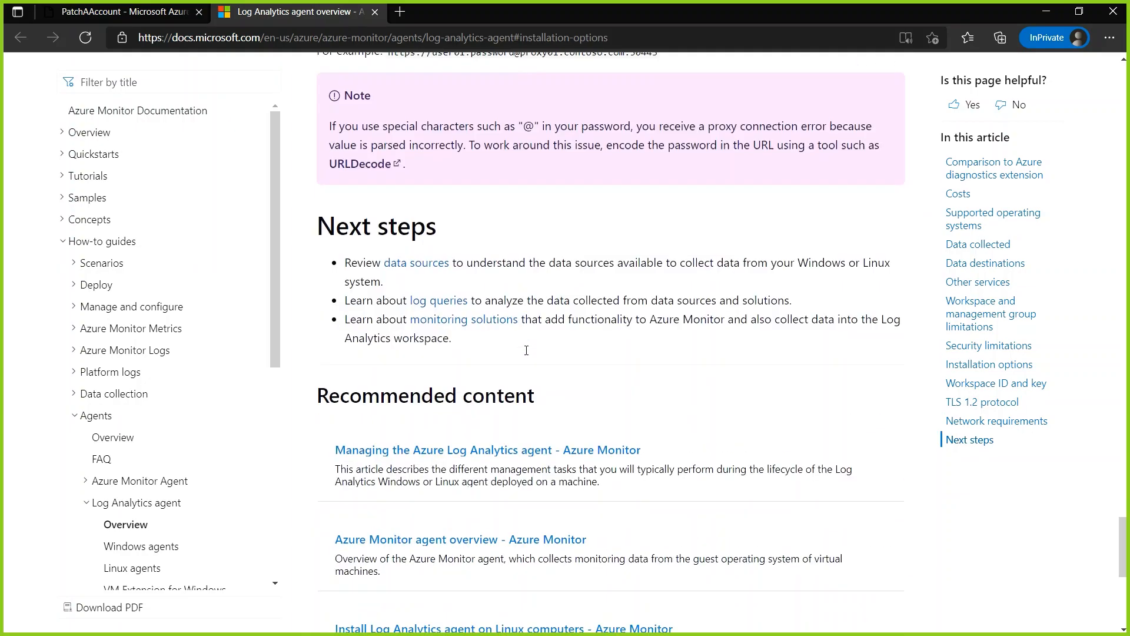
pyautogui.scroll(-6, 527, 354)
pyautogui.scroll(9, 526, 353)
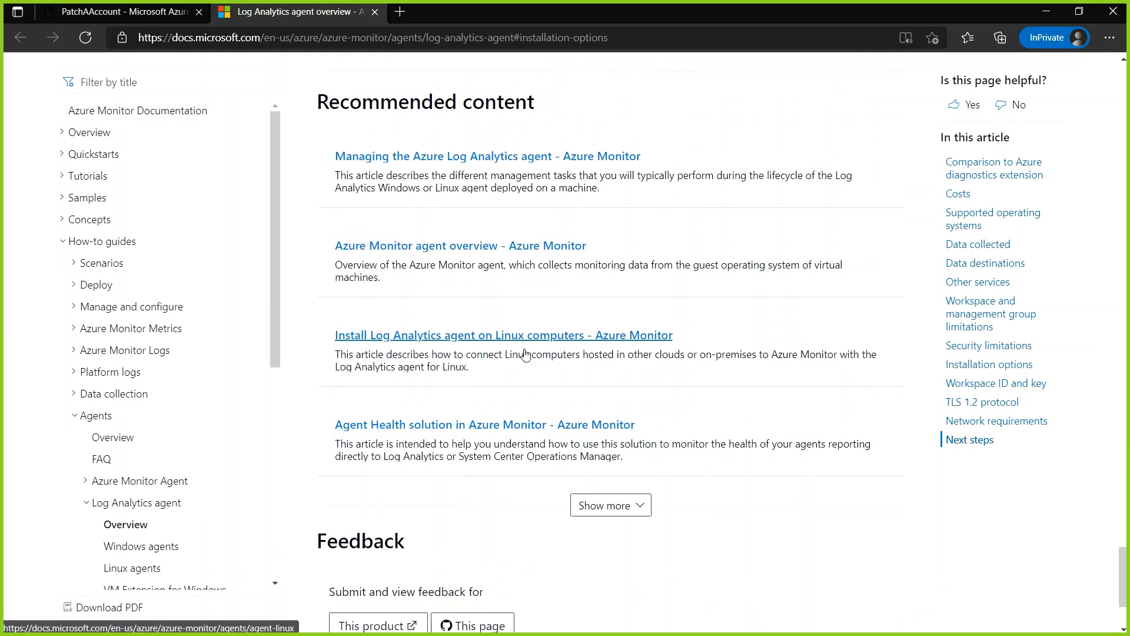
pyautogui.scroll(6, 526, 353)
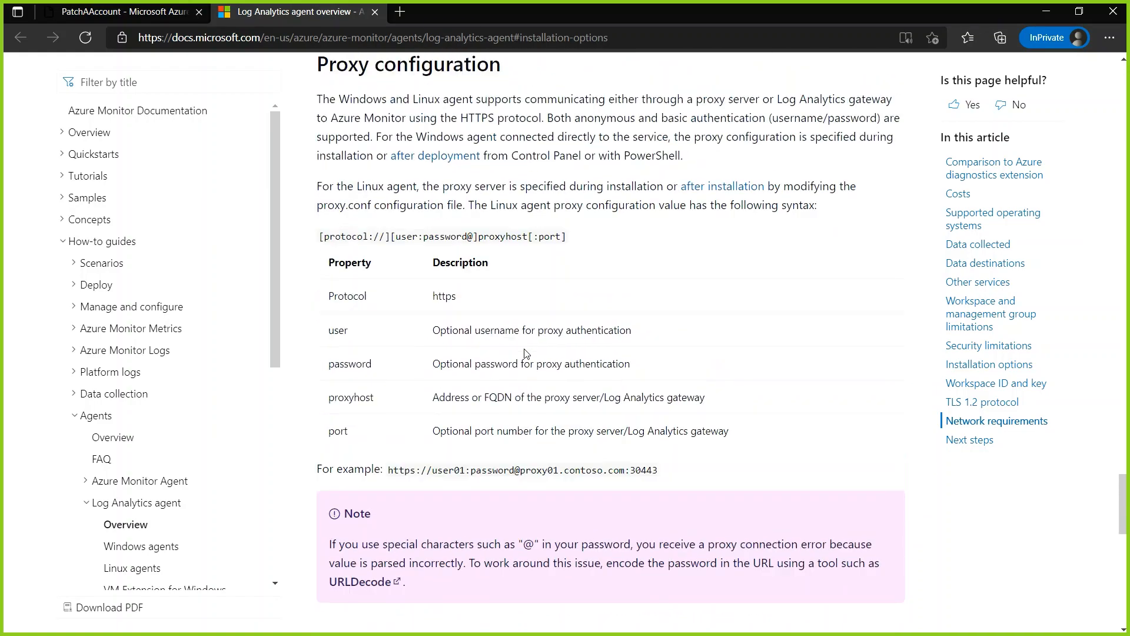
pyautogui.scroll(20, 524, 346)
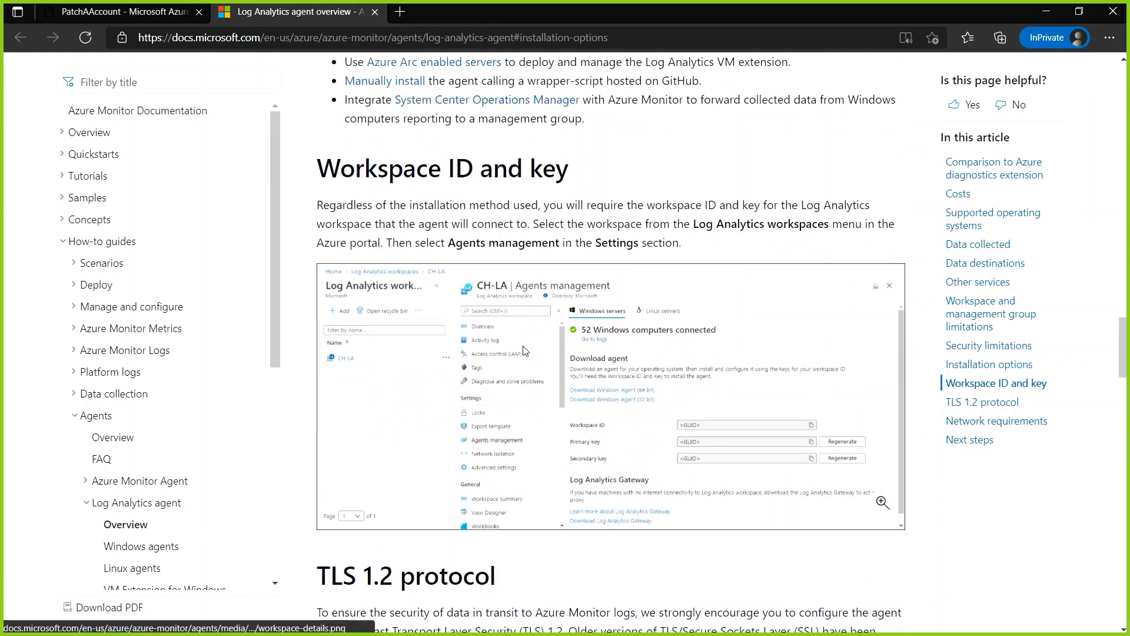
pyautogui.scroll(12, 524, 346)
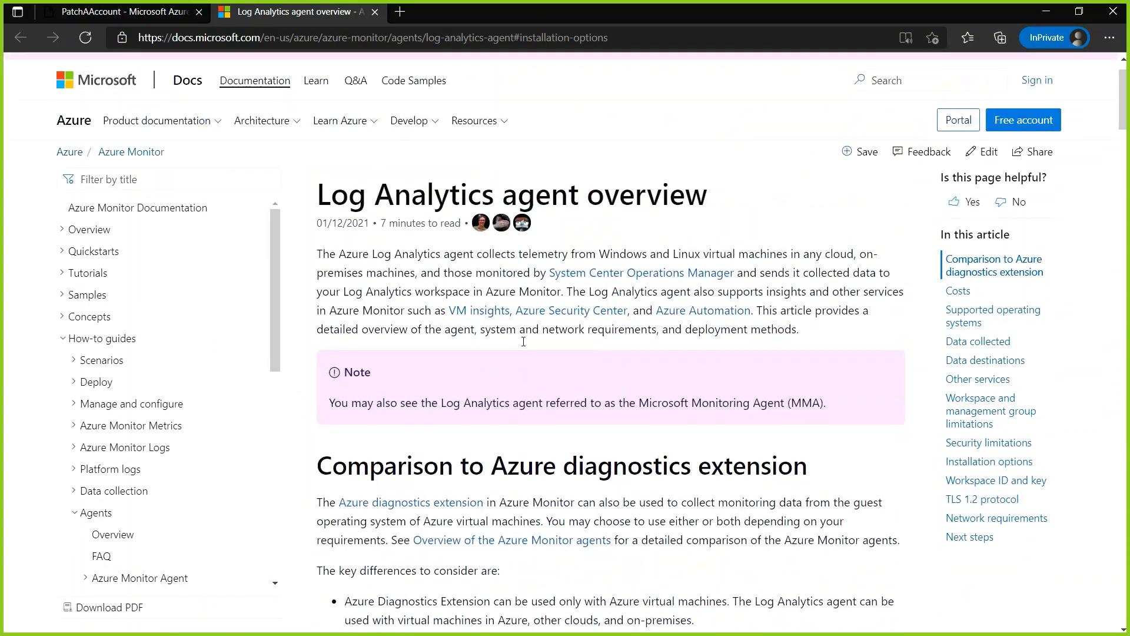
pyautogui.scroll(-3, 523, 341)
pyautogui.scroll(-1, 523, 345)
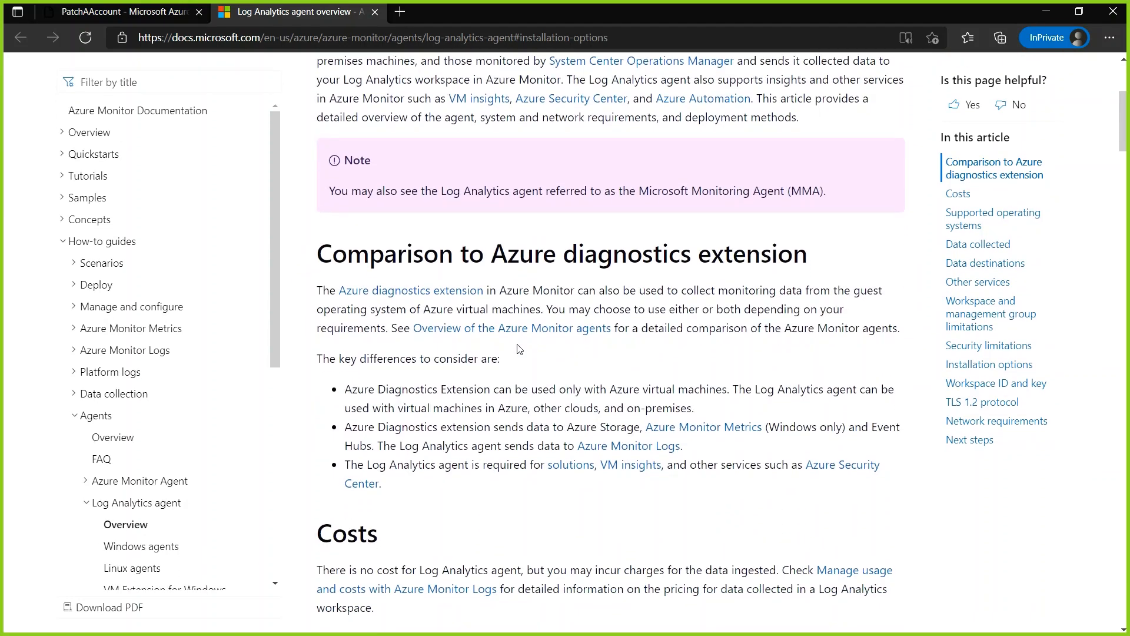
pyautogui.scroll(-4, 519, 348)
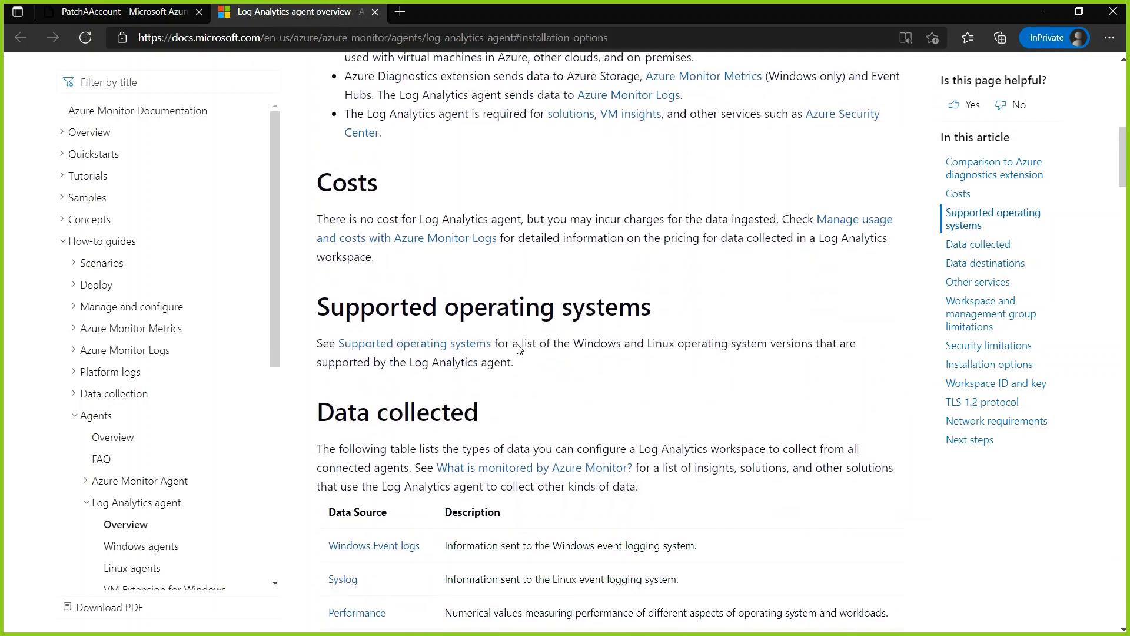
pyautogui.scroll(-6, 518, 343)
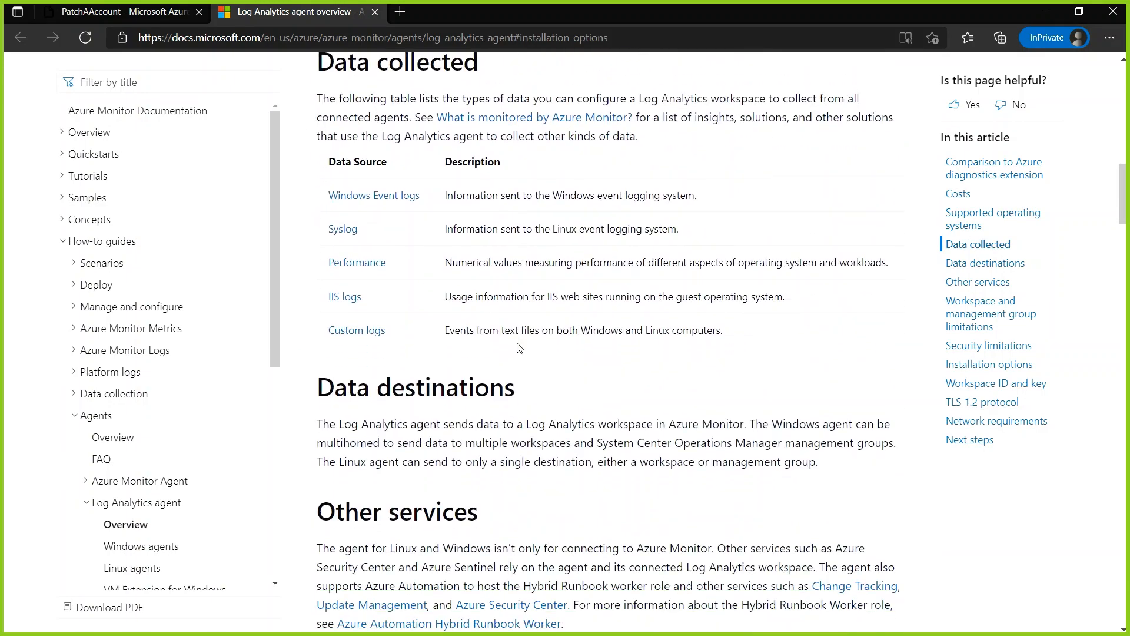
pyautogui.scroll(-3, 519, 348)
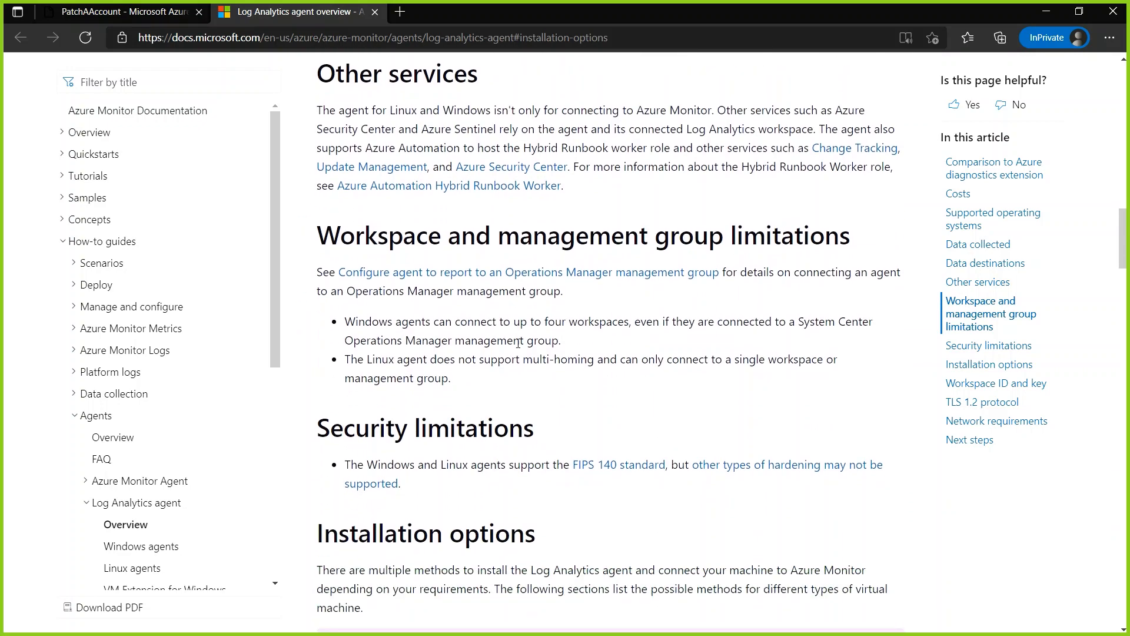
# Read the Installation options introduction and its note about cloning machines with the Log Analytics agent already configured.
pyautogui.scroll(-3, 518, 343)
pyautogui.moveTo(358, 307); pyautogui.dragTo(466, 307)
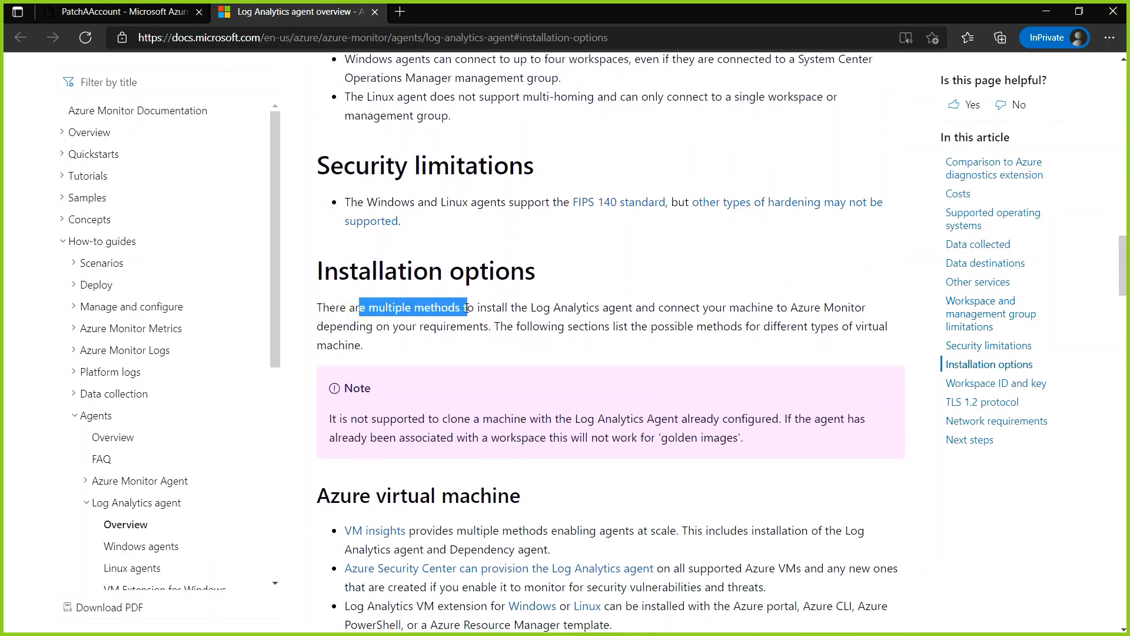
pyautogui.click(597, 309)
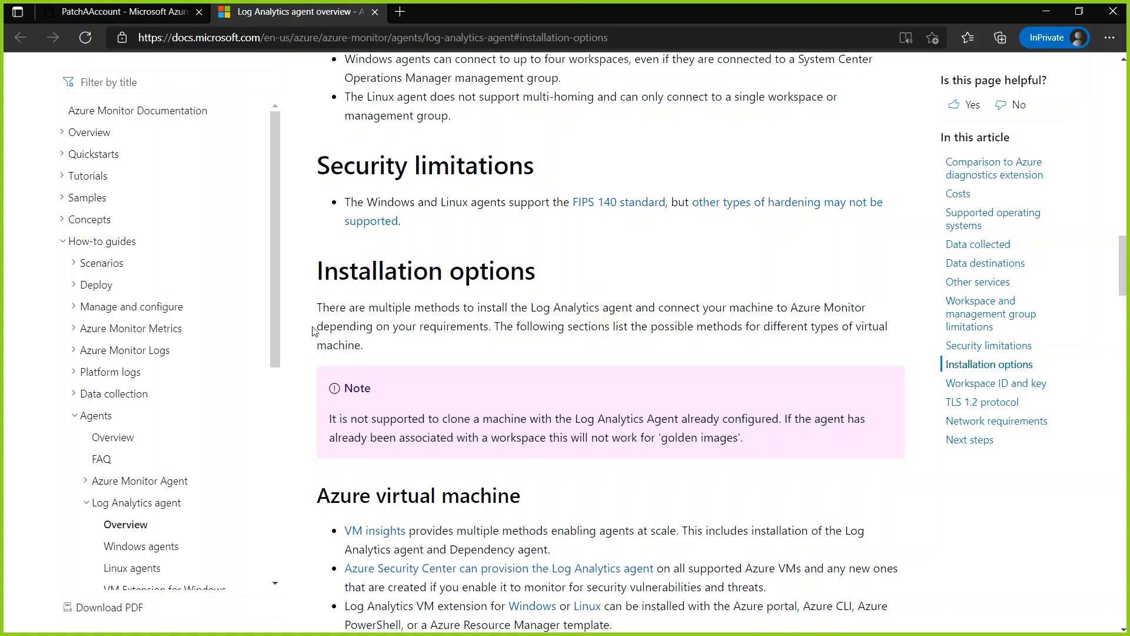
pyautogui.moveTo(337, 327); pyautogui.dragTo(446, 327)
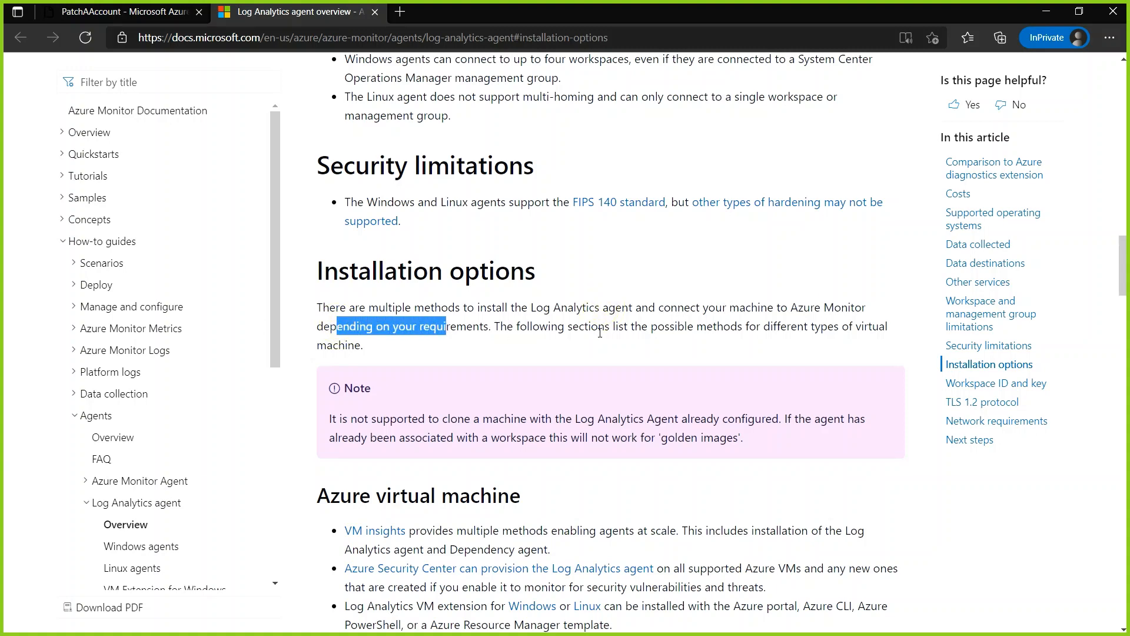
pyautogui.moveTo(642, 327); pyautogui.dragTo(746, 327)
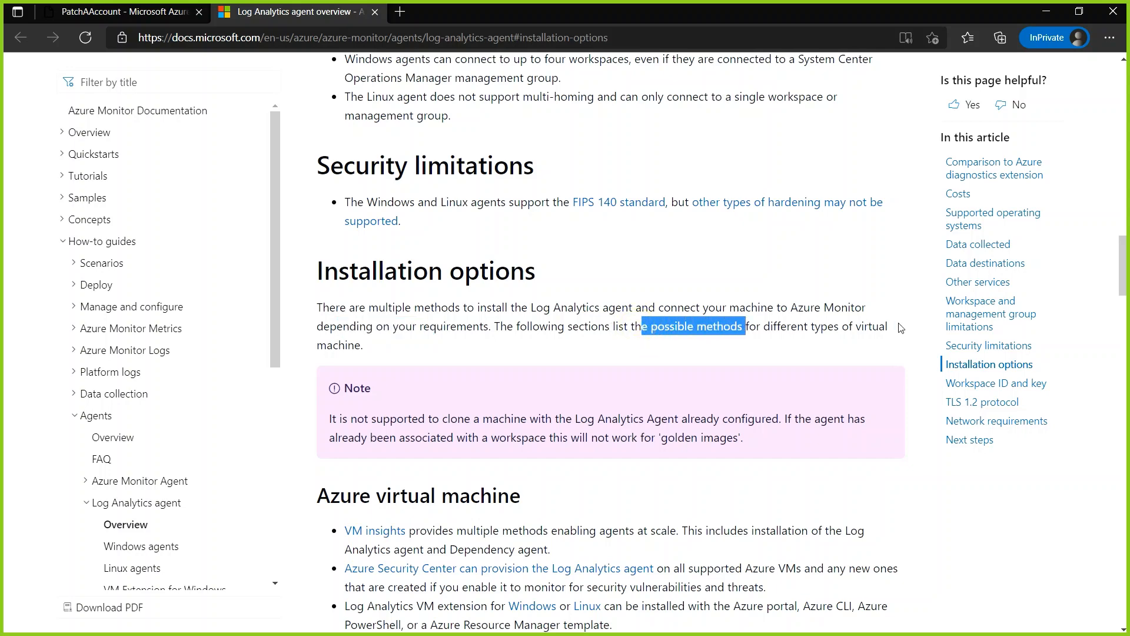
pyautogui.moveTo(333, 421); pyautogui.dragTo(796, 417)
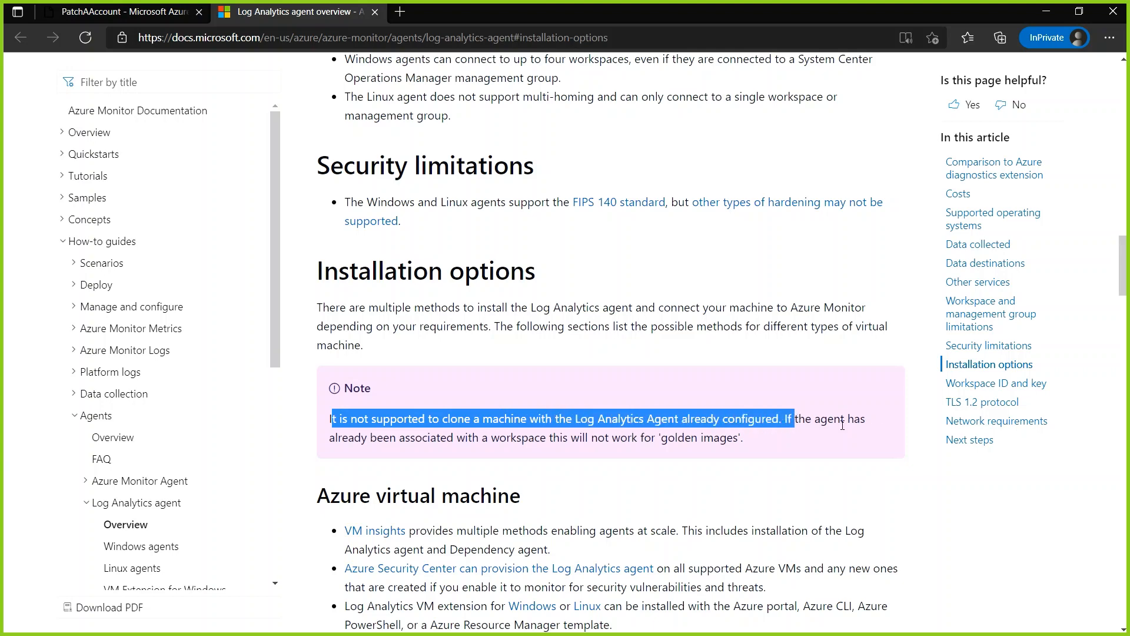
pyautogui.moveTo(348, 439); pyautogui.dragTo(737, 440)
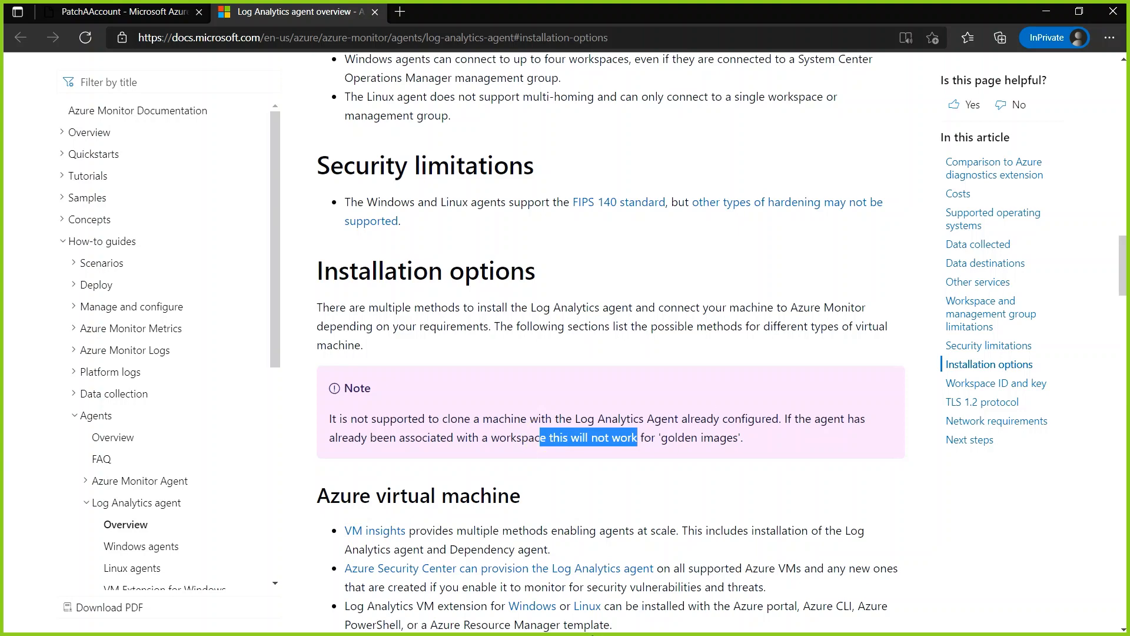
# Open the manual install guide for a Windows virtual machine on-premises or in another cloud in a separate browser tab.
pyautogui.scroll(-4, 489, 548)
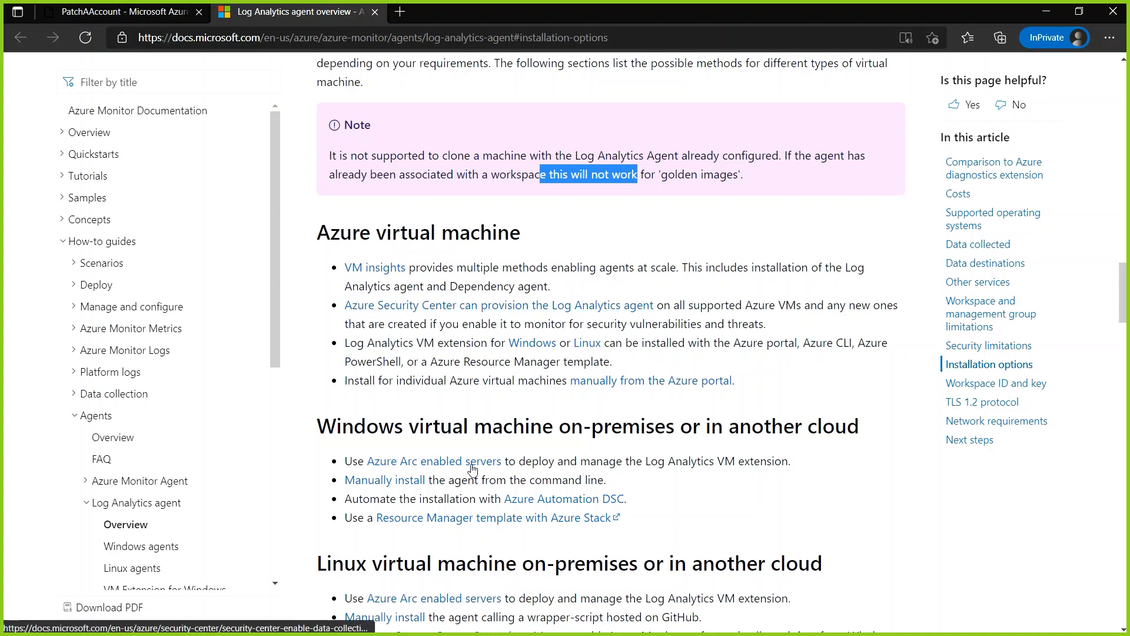
pyautogui.moveTo(409, 431); pyautogui.dragTo(582, 430)
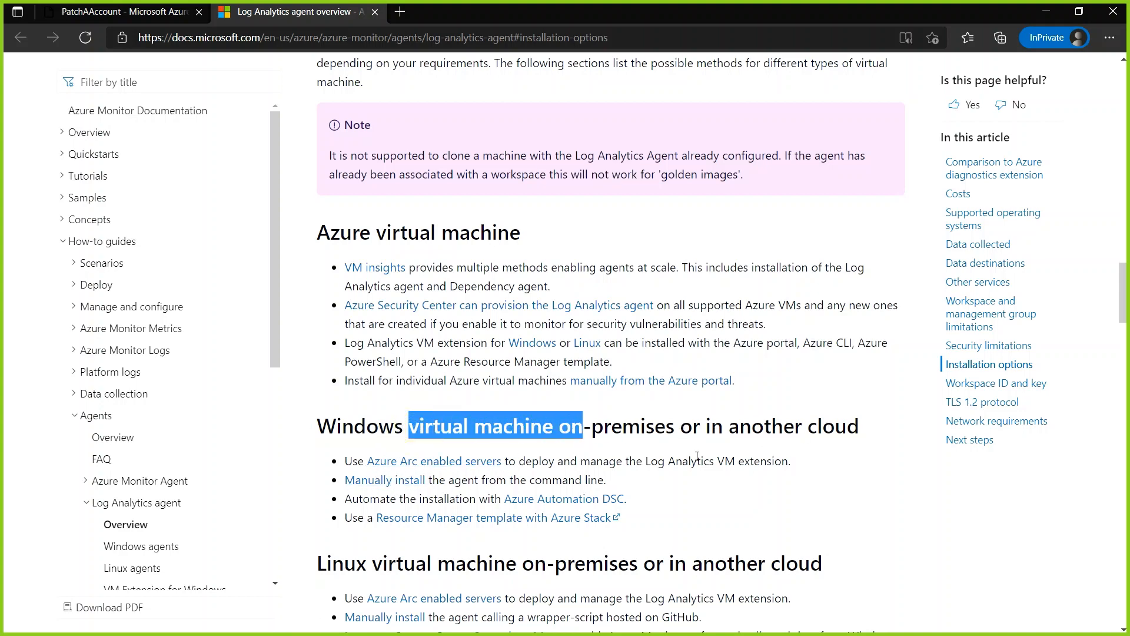
pyautogui.scroll(-2, 697, 456)
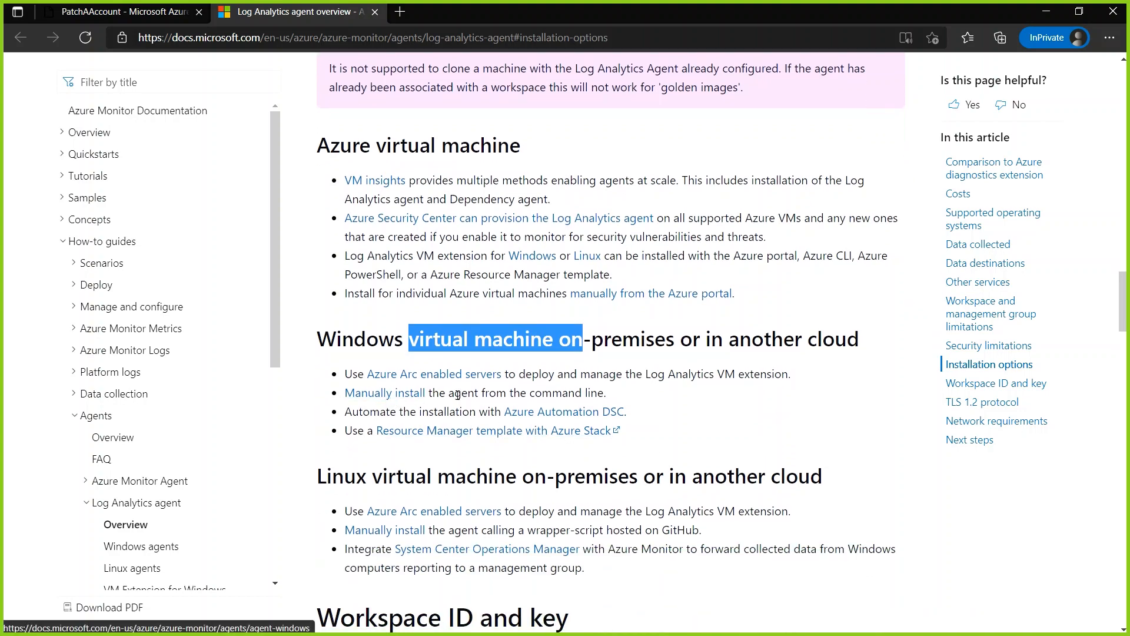
pyautogui.moveTo(454, 392); pyautogui.dragTo(604, 395)
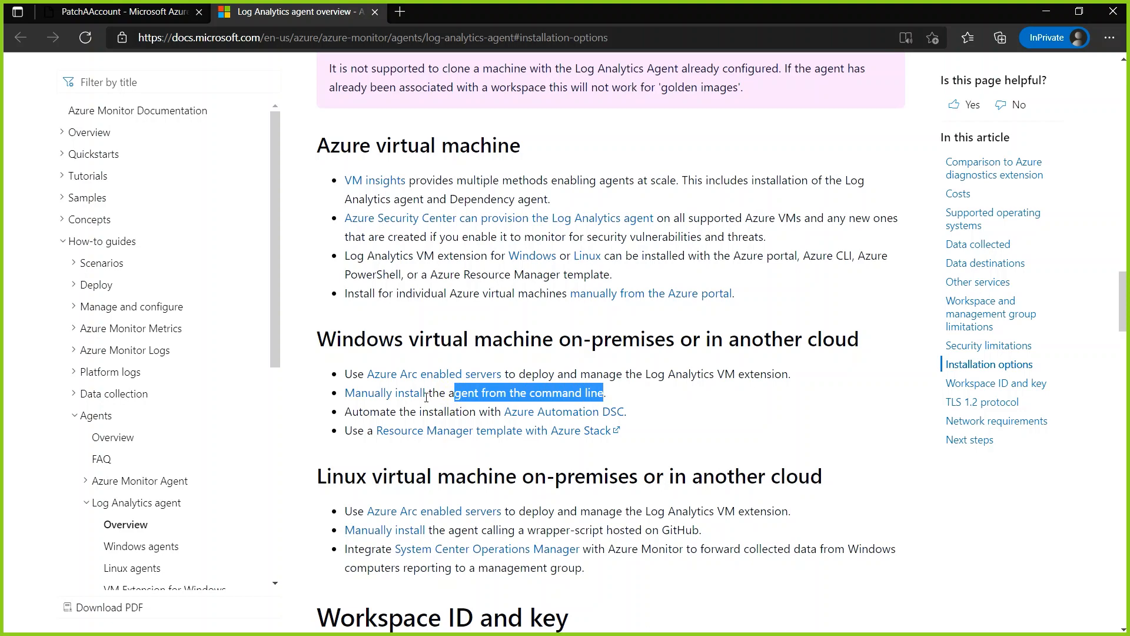
pyautogui.rightClick(404, 399)
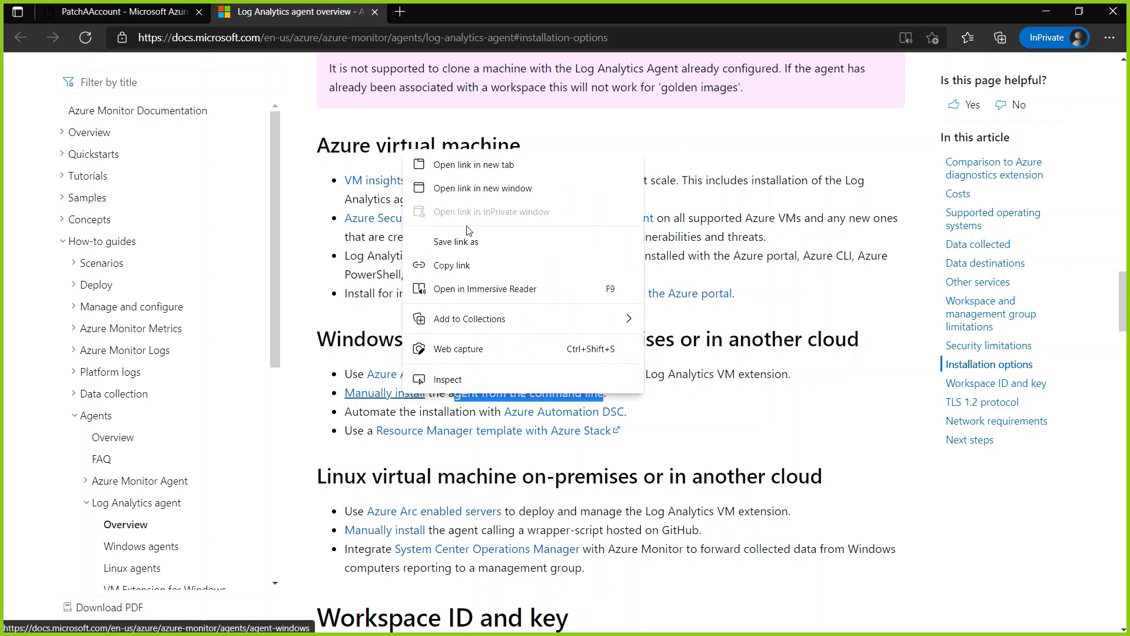
pyautogui.click(481, 169)
pyautogui.click(440, 14)
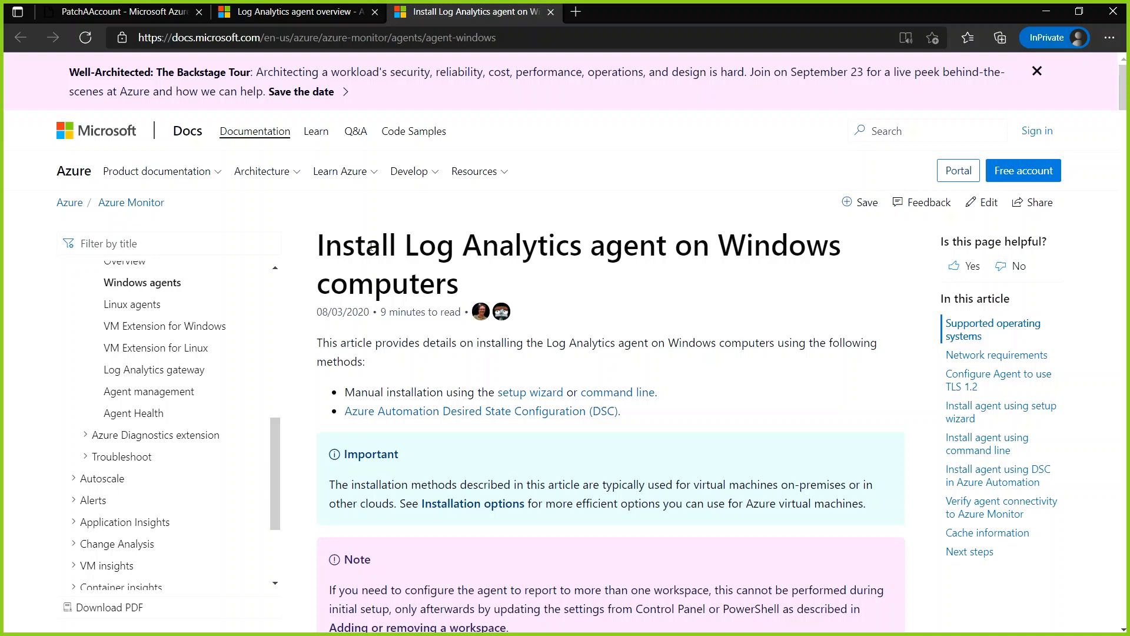
# Review the Windows agent's command-line installation parameters and commands, and the setup wizard instructions.
pyautogui.moveTo(373, 248); pyautogui.dragTo(493, 241)
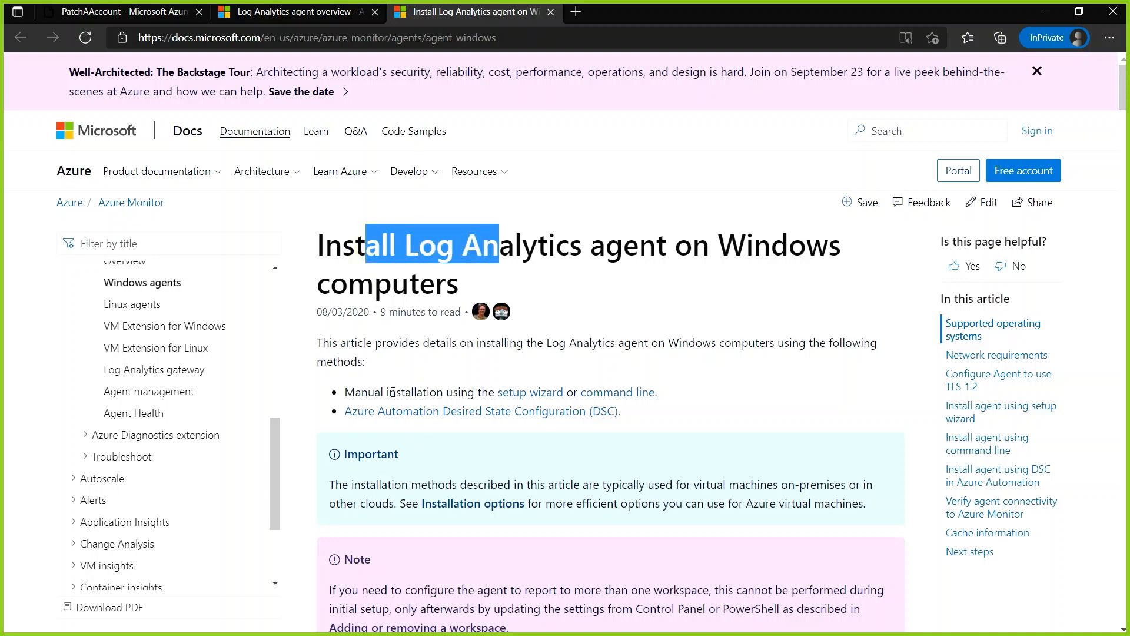
pyautogui.click(610, 397)
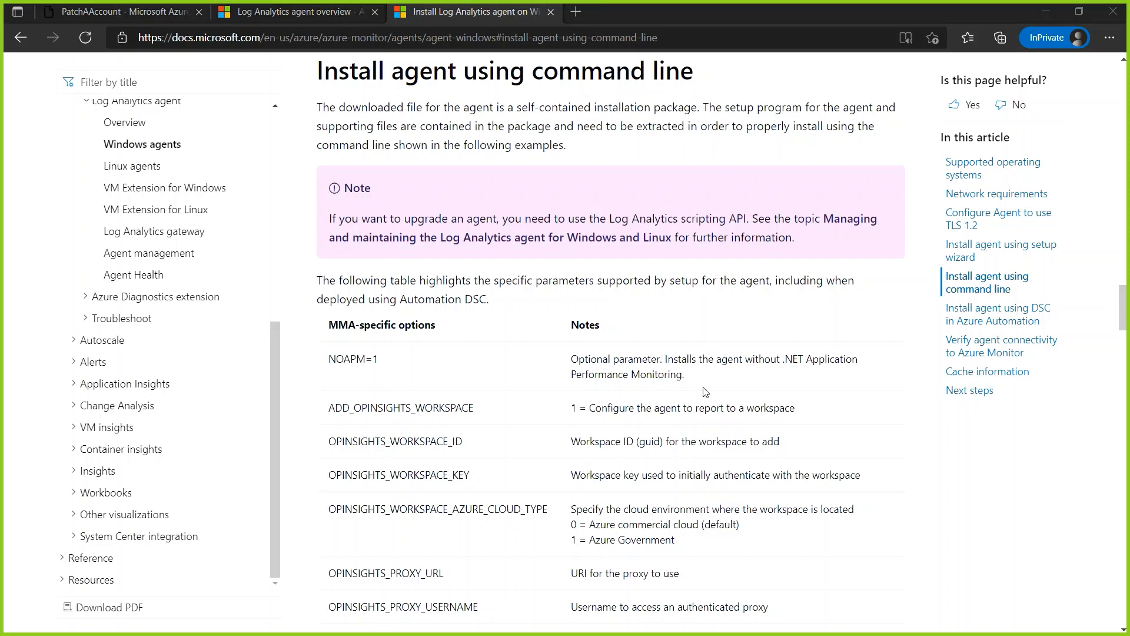
pyautogui.scroll(-5, 660, 520)
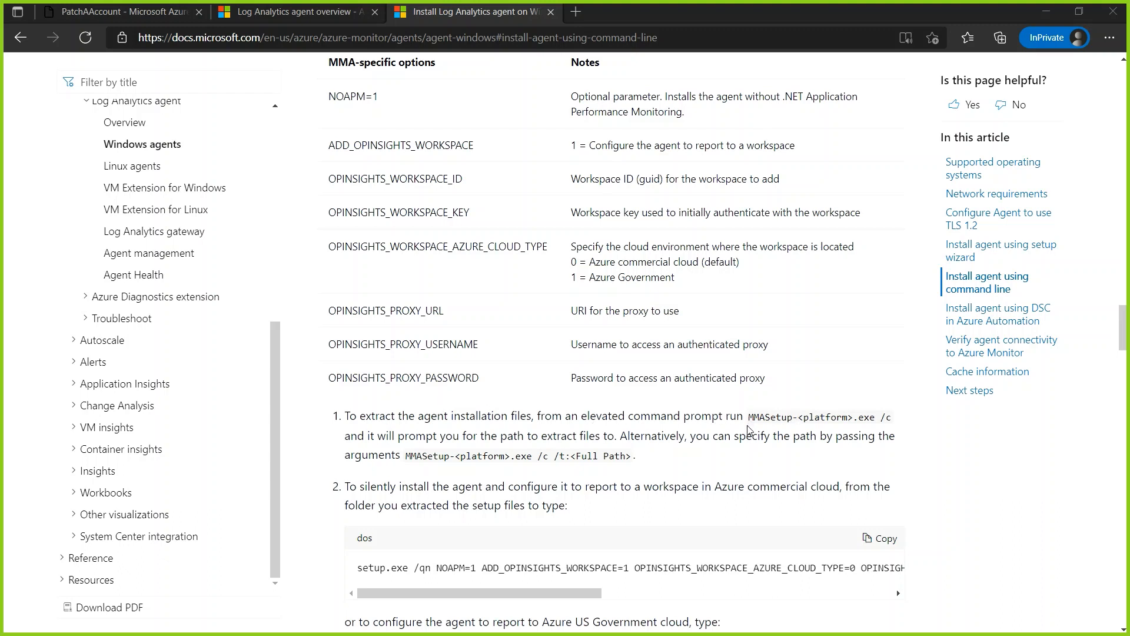
pyautogui.scroll(-5, 802, 421)
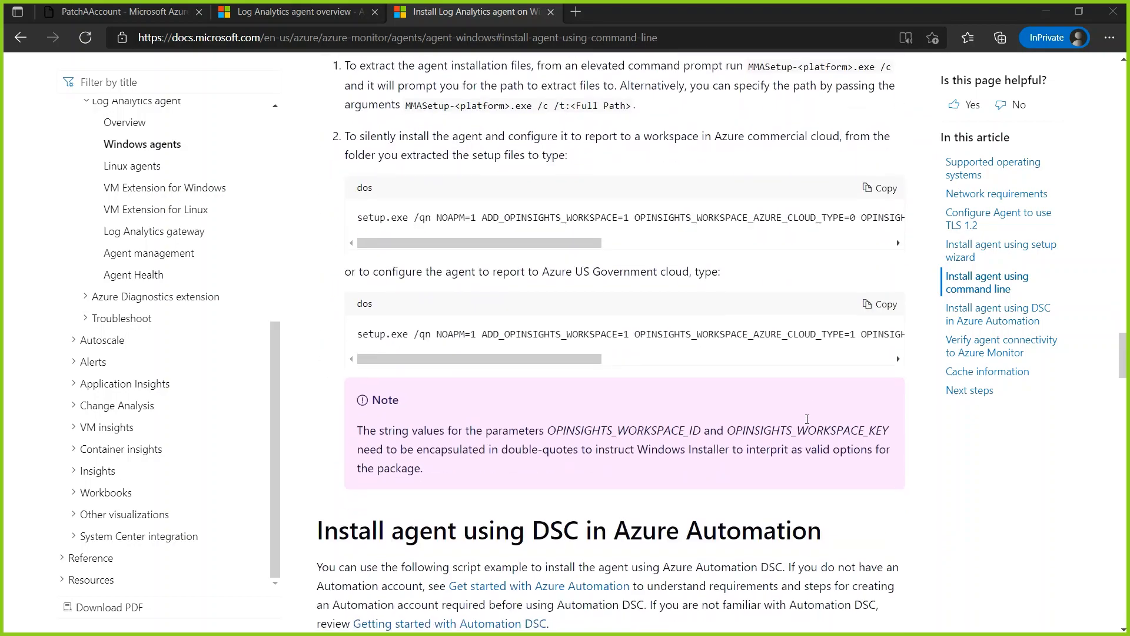
pyautogui.scroll(9, 807, 420)
pyautogui.scroll(15, 807, 419)
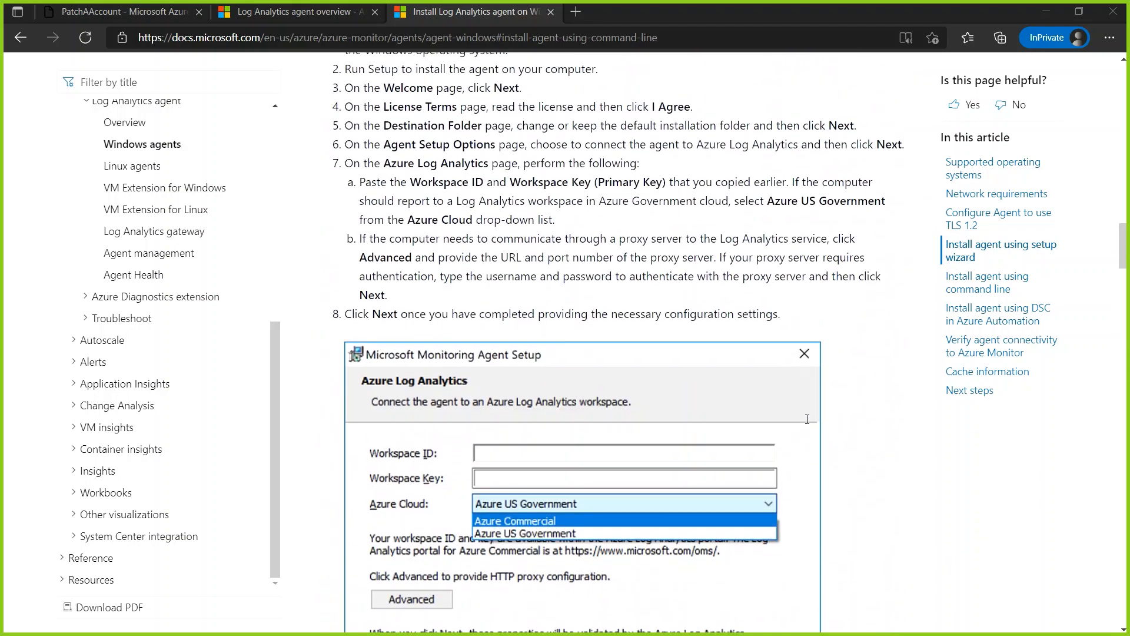
pyautogui.scroll(-2, 340, 283)
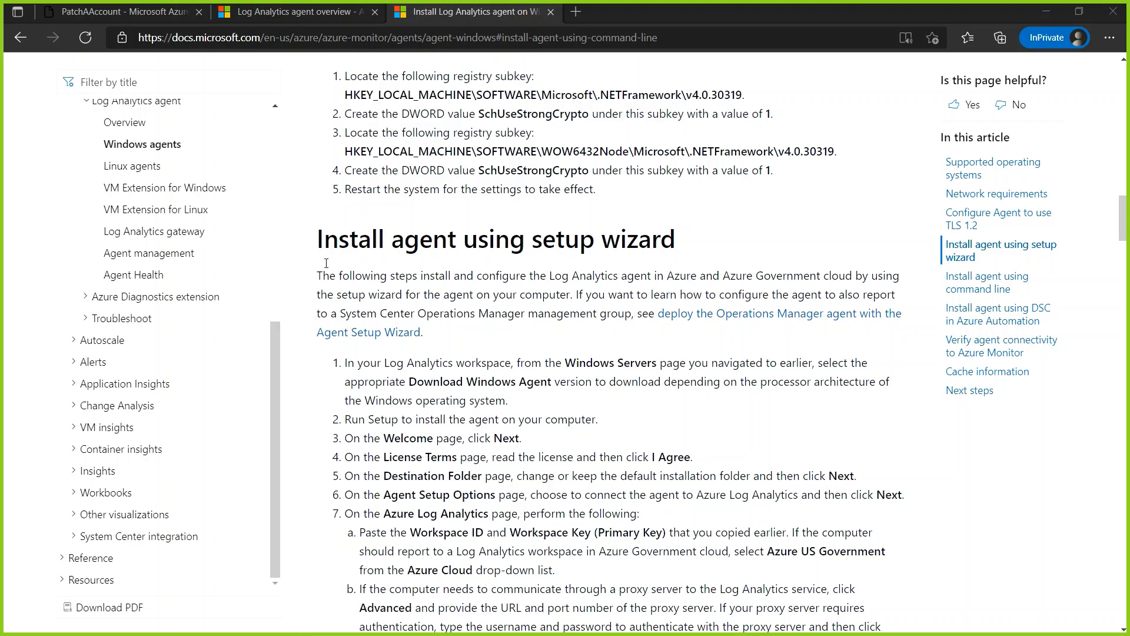
# Return to PatchAAccount's Update management in the Azure portal and reload it to check the machines list.
pyautogui.click(283, 12)
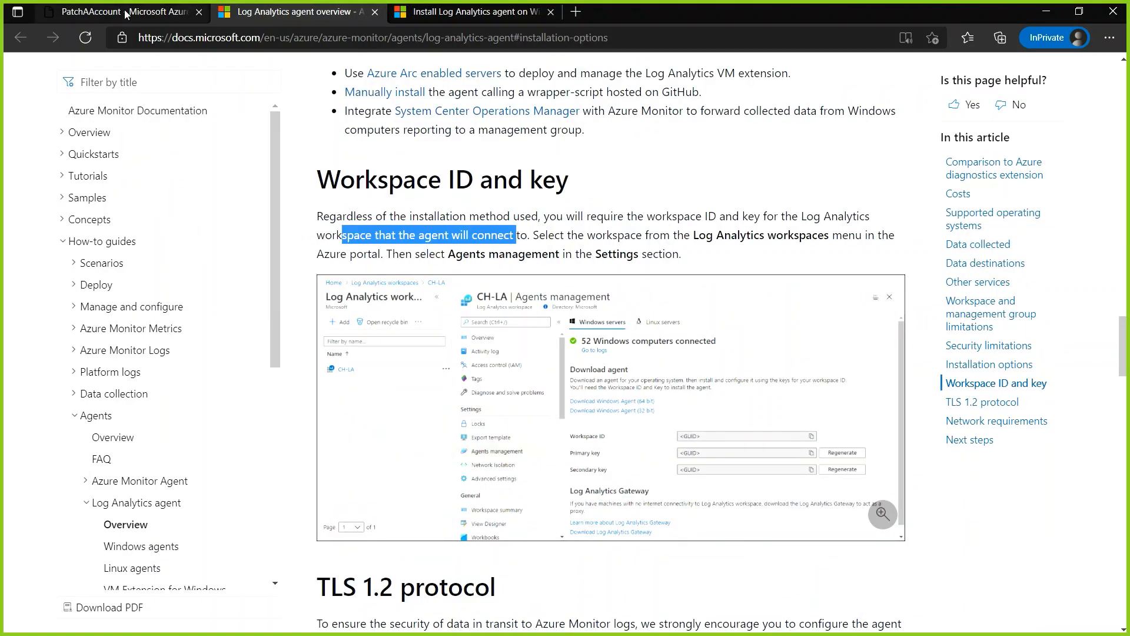
pyautogui.click(123, 11)
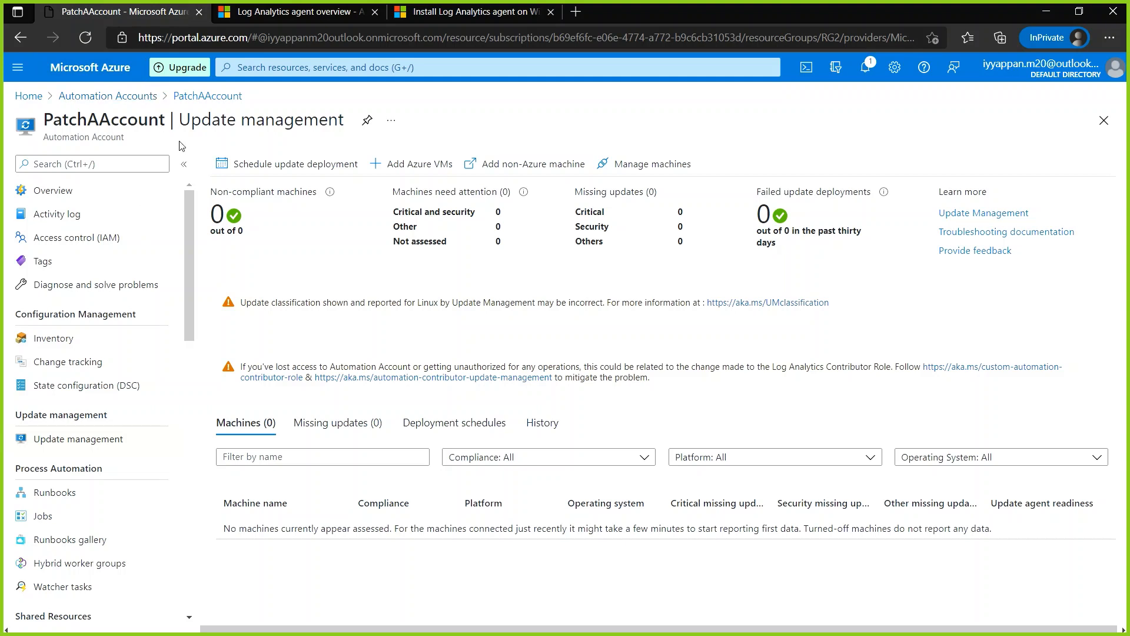
pyautogui.click(86, 38)
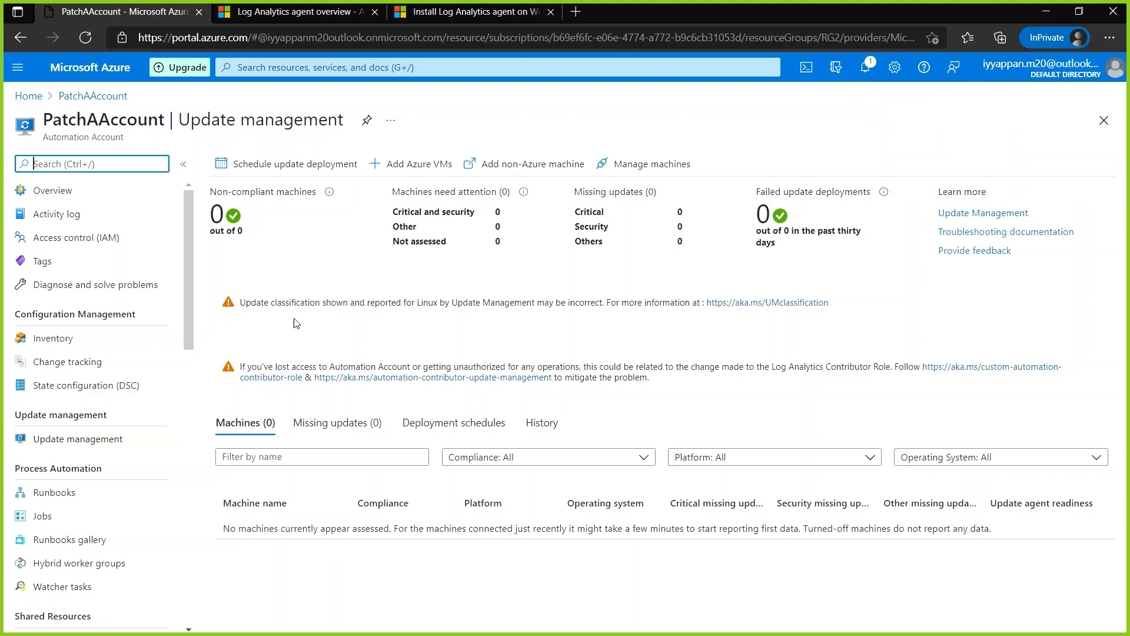
# Open VM3-Onprem from the portal's virtual machines and bring up its RDP connection page.
pyautogui.click(86, 69)
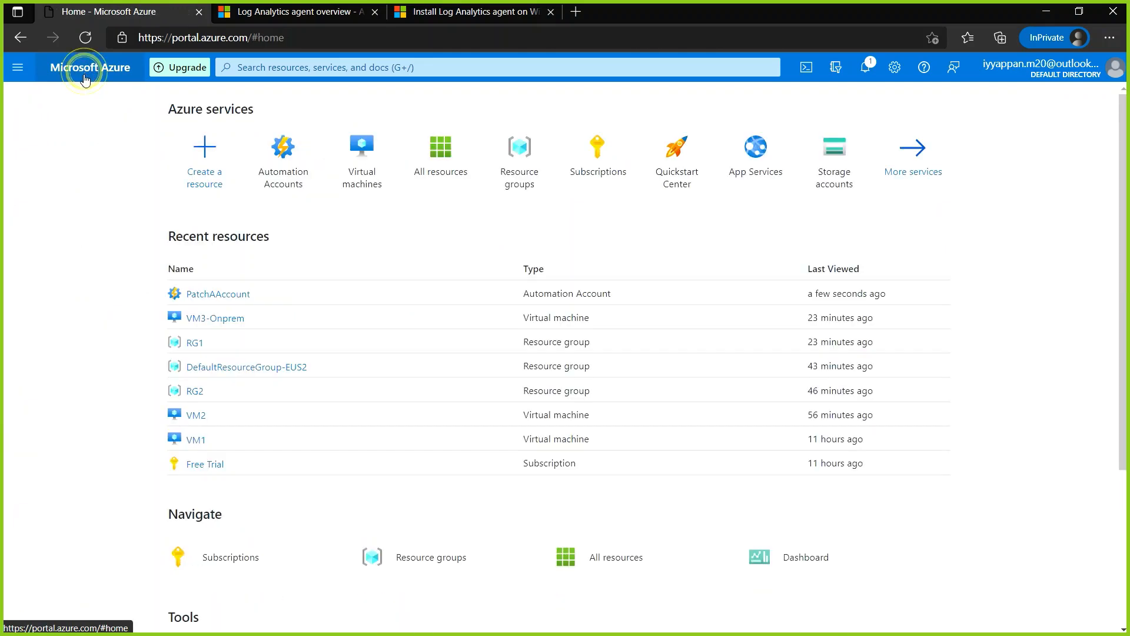
pyautogui.click(361, 159)
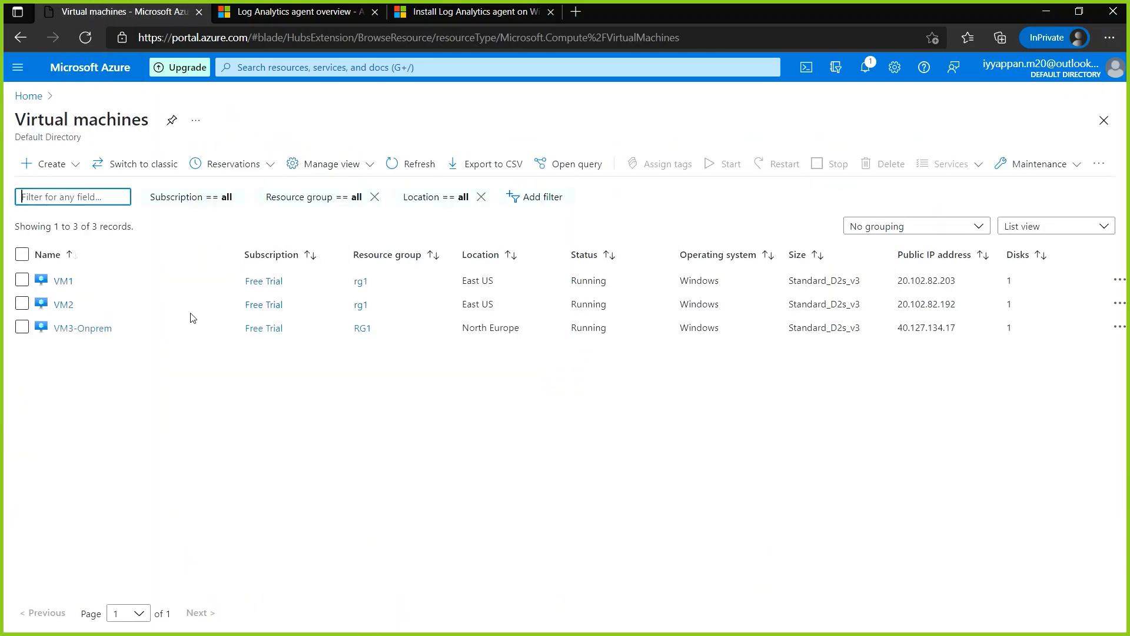
pyautogui.click(91, 327)
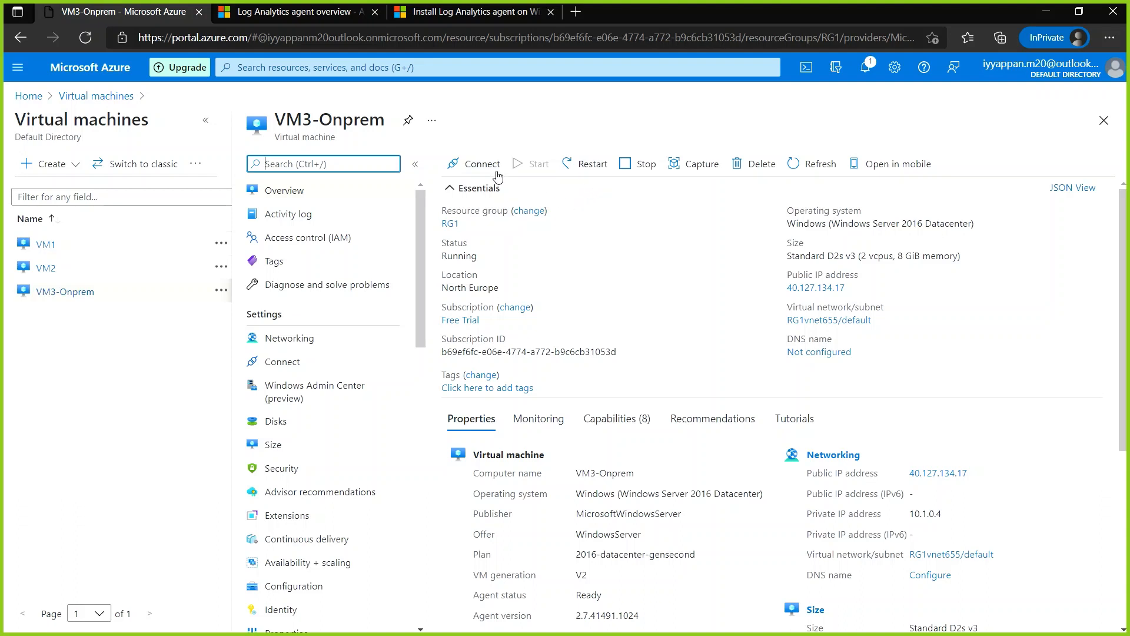
pyautogui.click(475, 164)
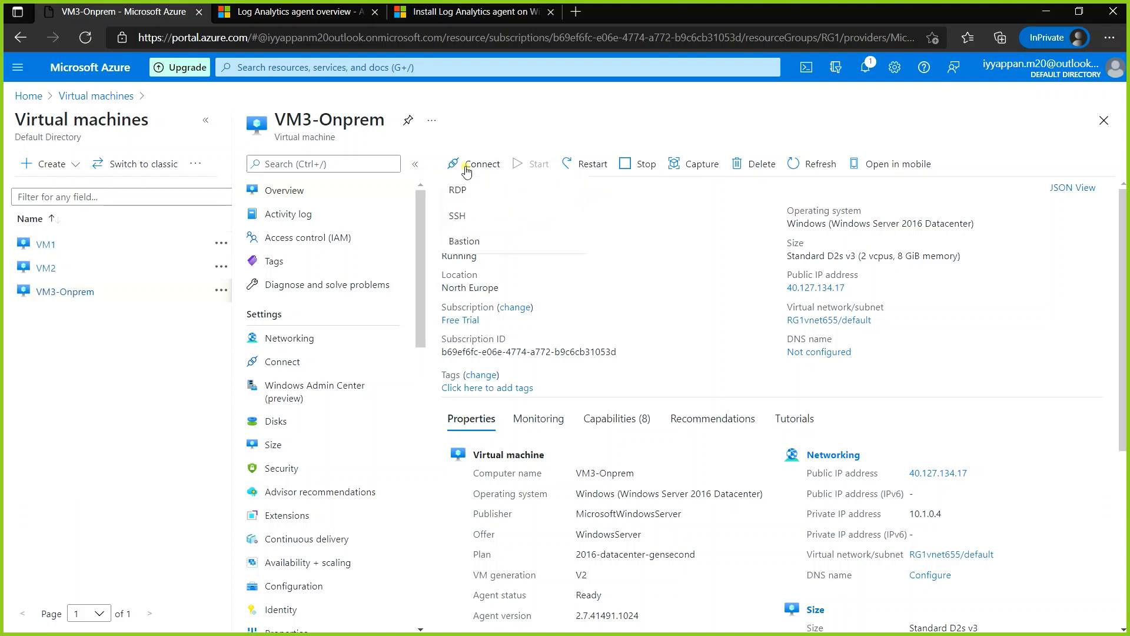
pyautogui.click(460, 192)
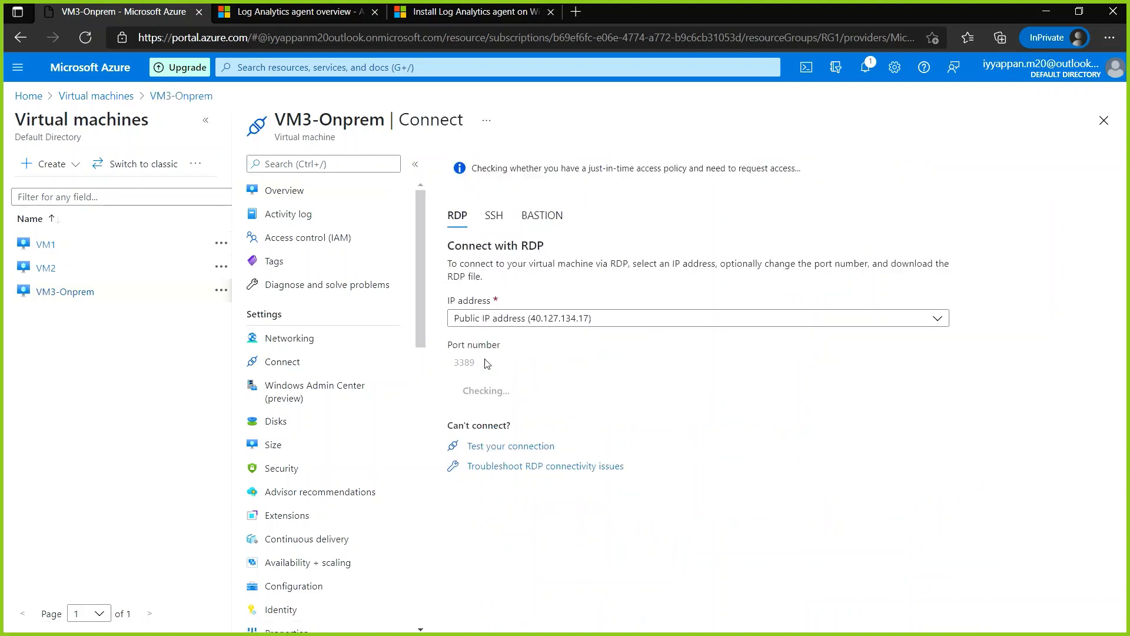
# Download VM3-Onprem's RDP file, connect to the machine with it, and maximize the Remote Desktop session.
pyautogui.click(534, 398)
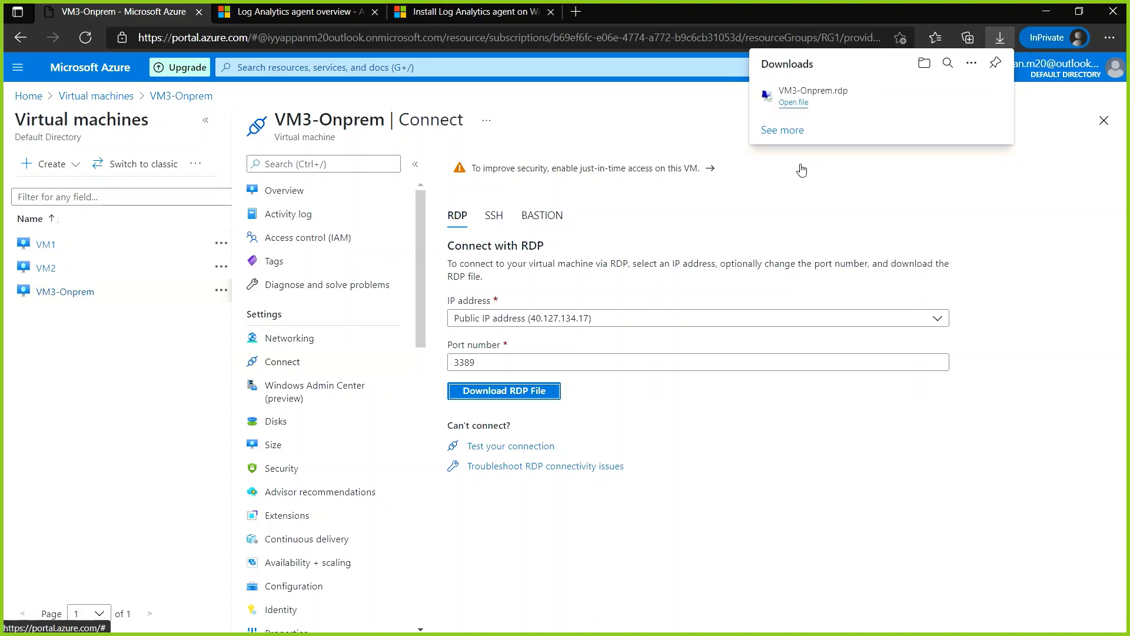
pyautogui.click(798, 104)
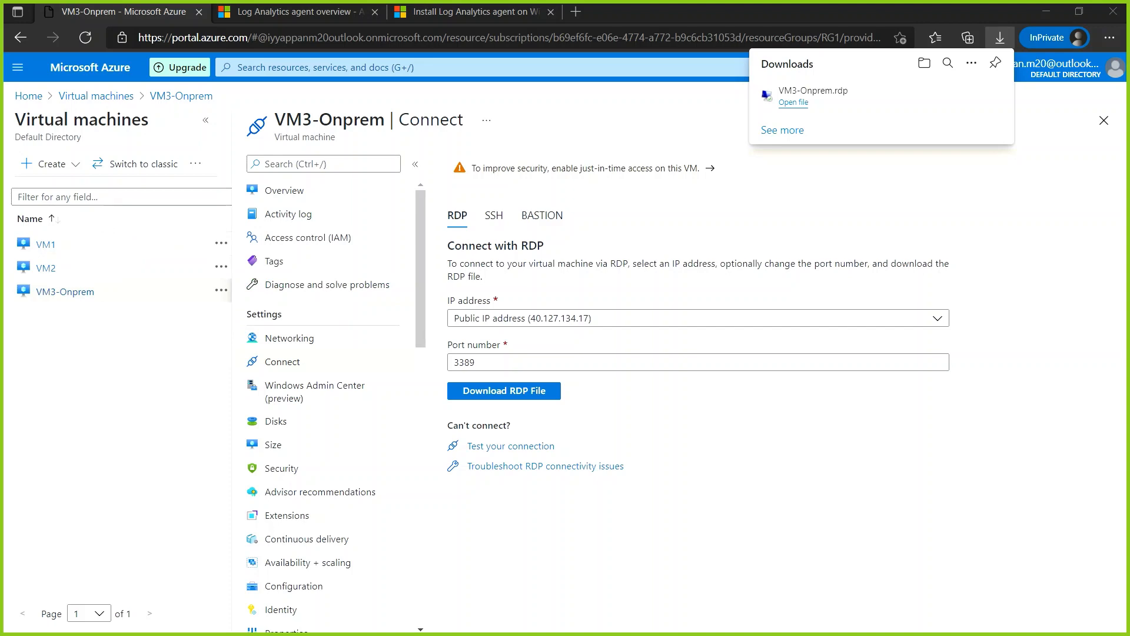
pyautogui.moveTo(341, 64); pyautogui.dragTo(454, 101)
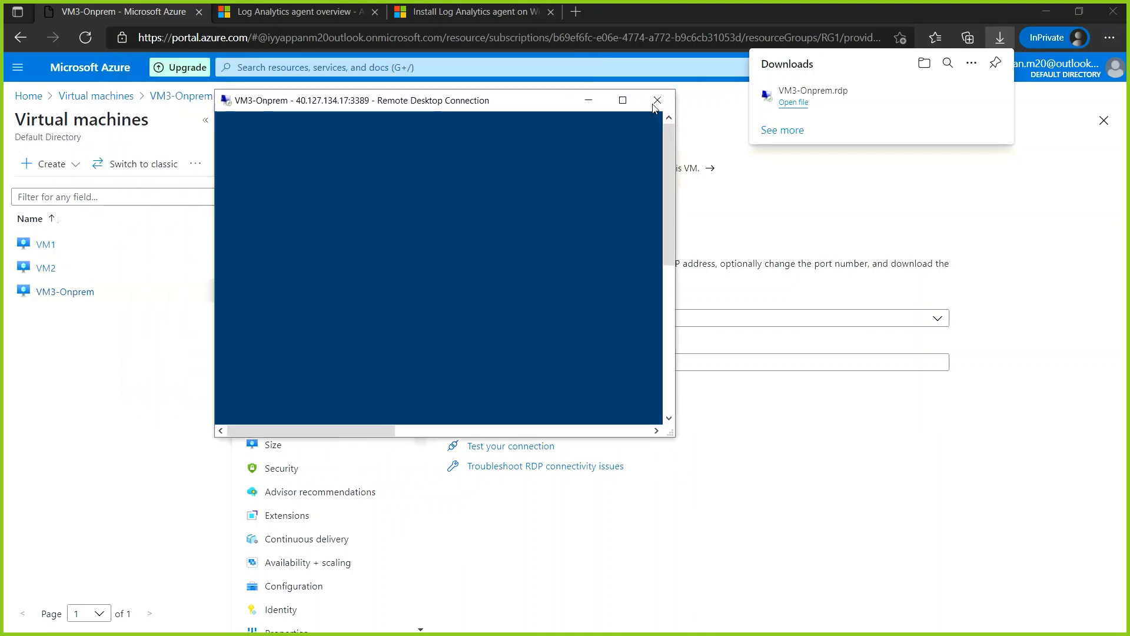
pyautogui.click(622, 100)
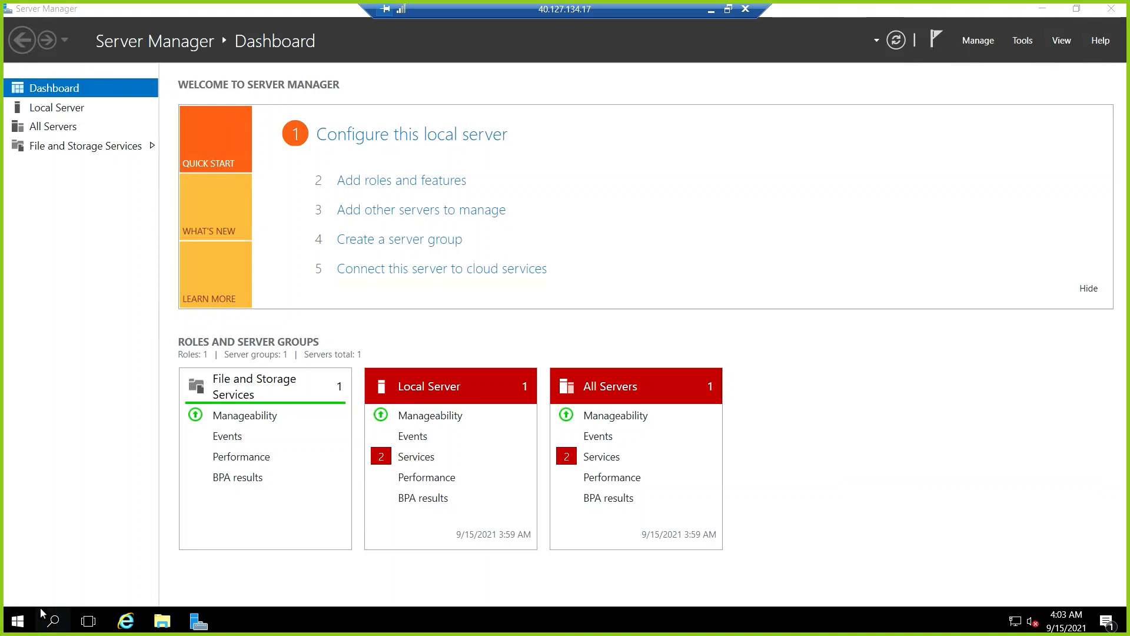
# Search the remote machine's installed apps for "edge".
pyautogui.click(26, 628)
pyautogui.click(26, 629)
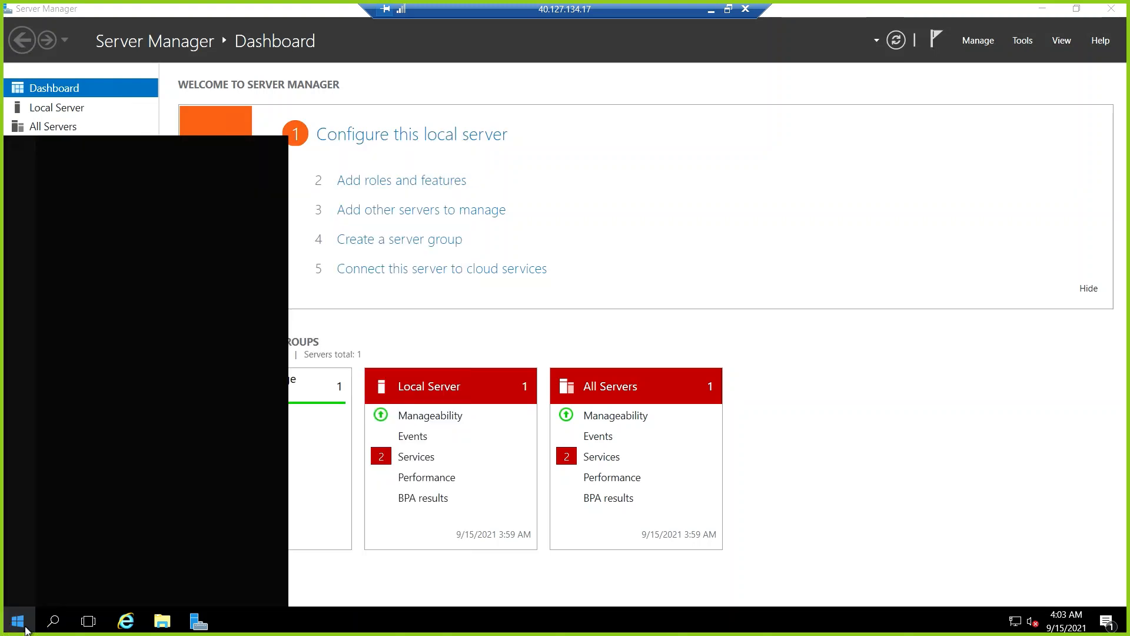
pyautogui.write('e')
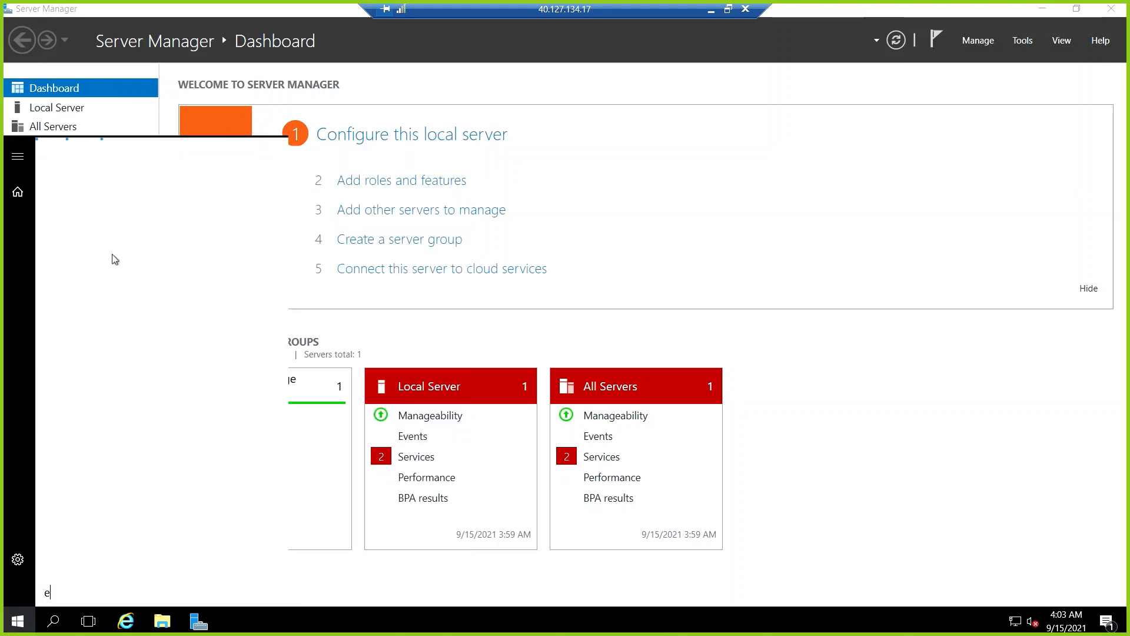
pyautogui.write('dge')
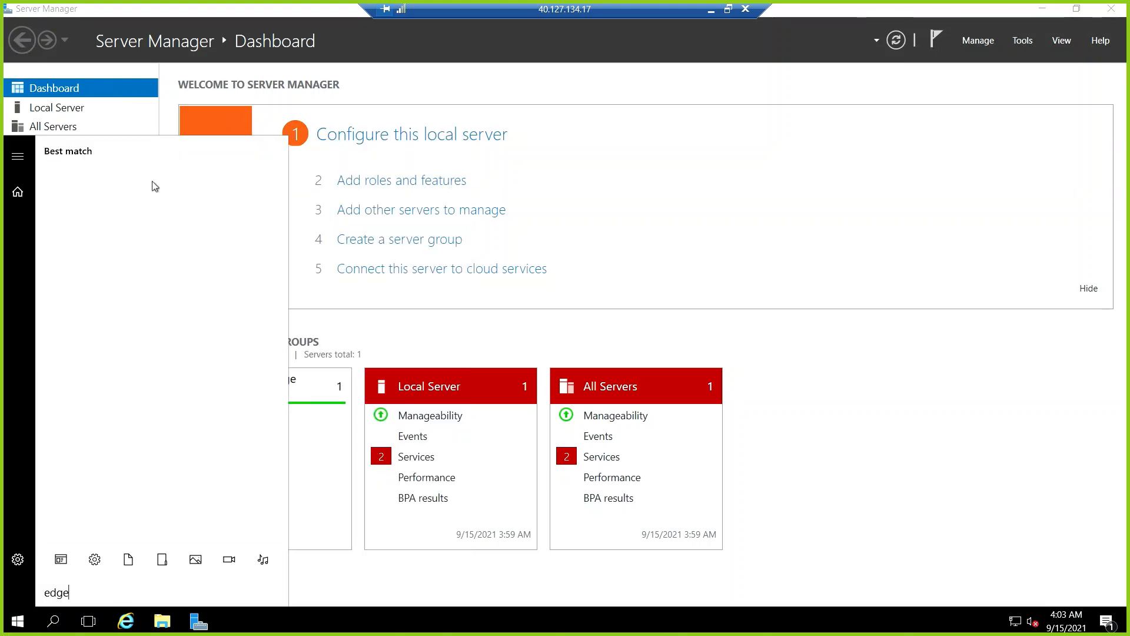
# Close Server Manager on the remote machine and open Internet Explorer in a maximized window.
pyautogui.click(1117, 12)
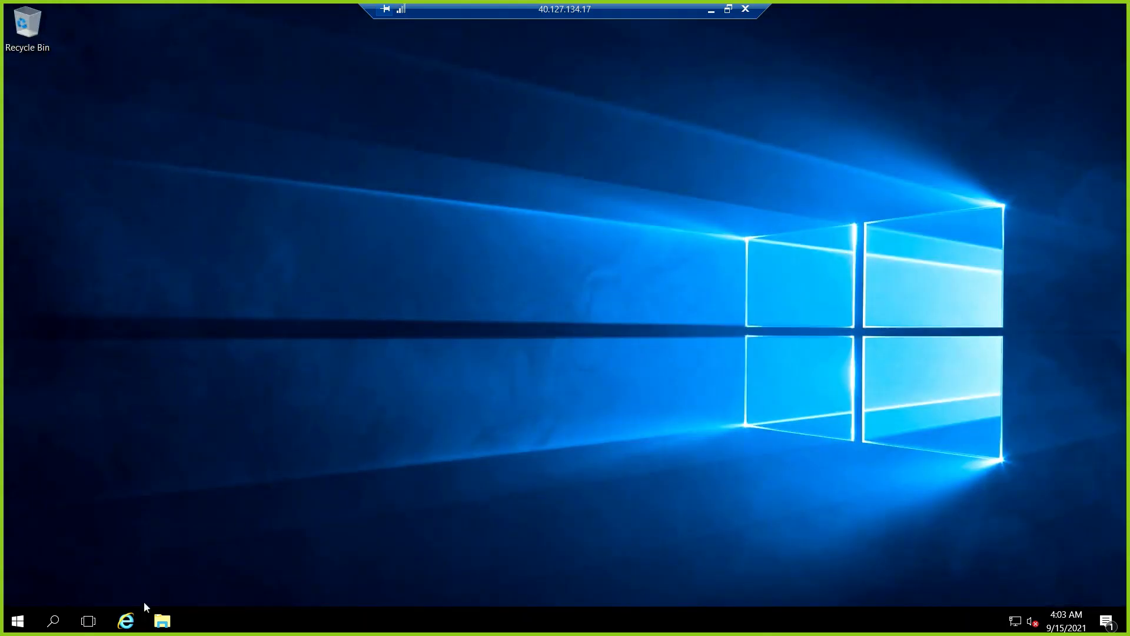
pyautogui.click(130, 619)
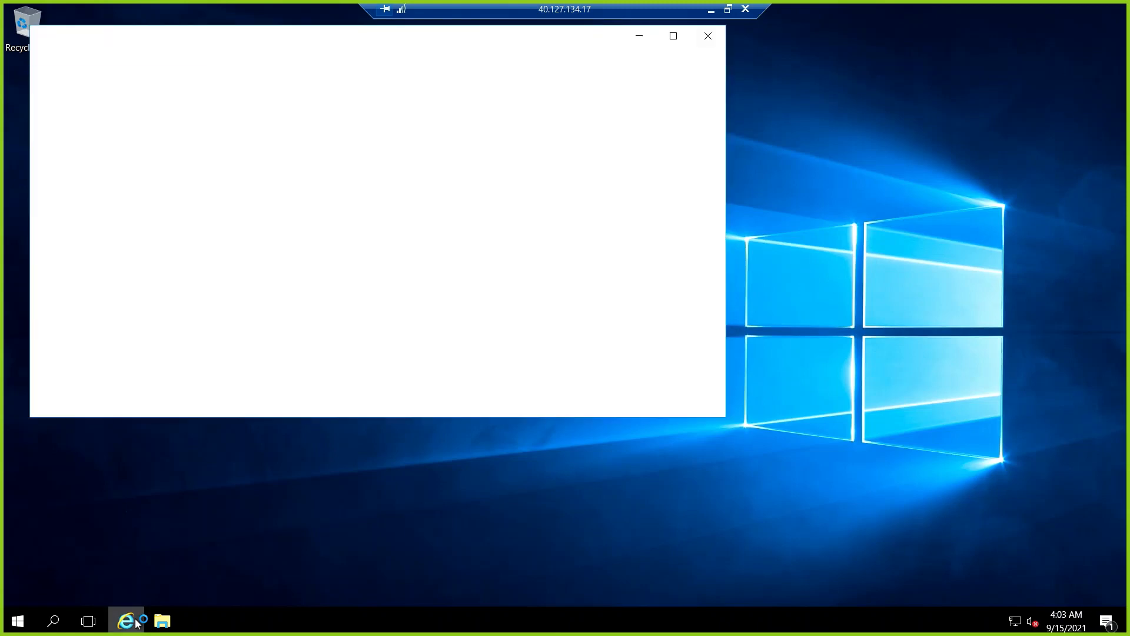
pyautogui.click(674, 36)
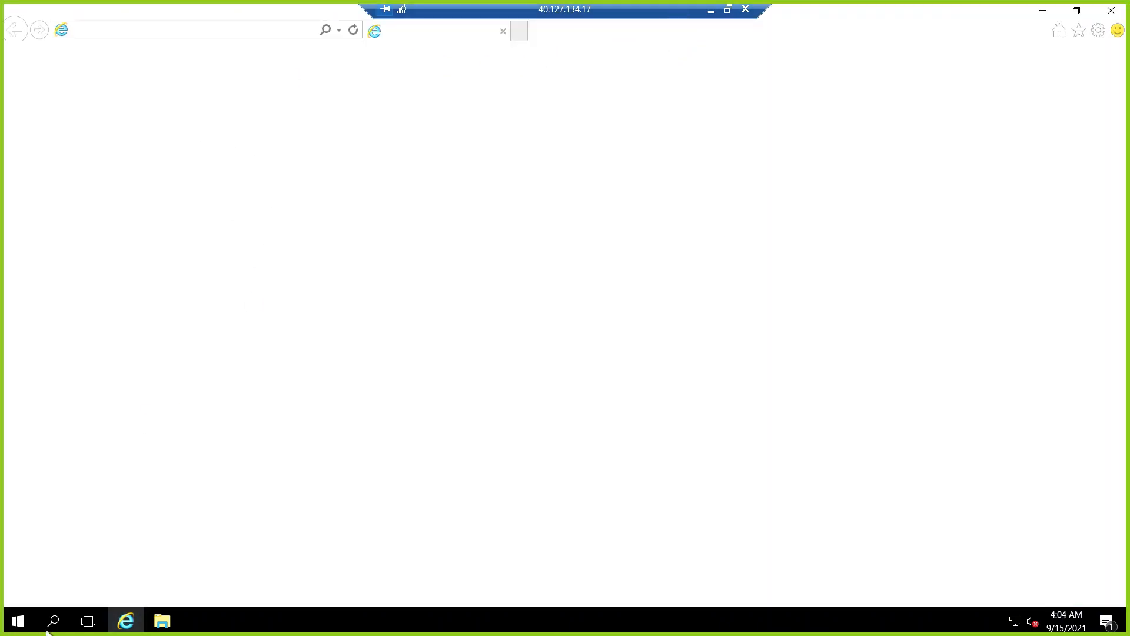
# Look through the Program Files, Program Files (x86) and Windows folders on drive C for an installed browser.
pyautogui.click(169, 629)
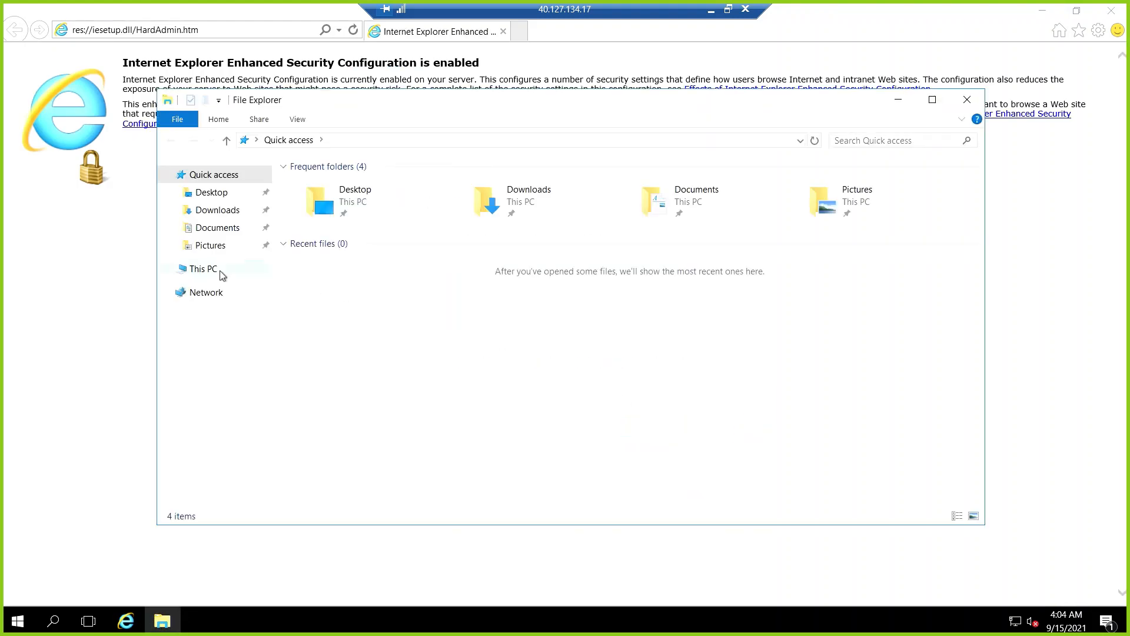
pyautogui.click(219, 270)
pyautogui.doubleClick(400, 299)
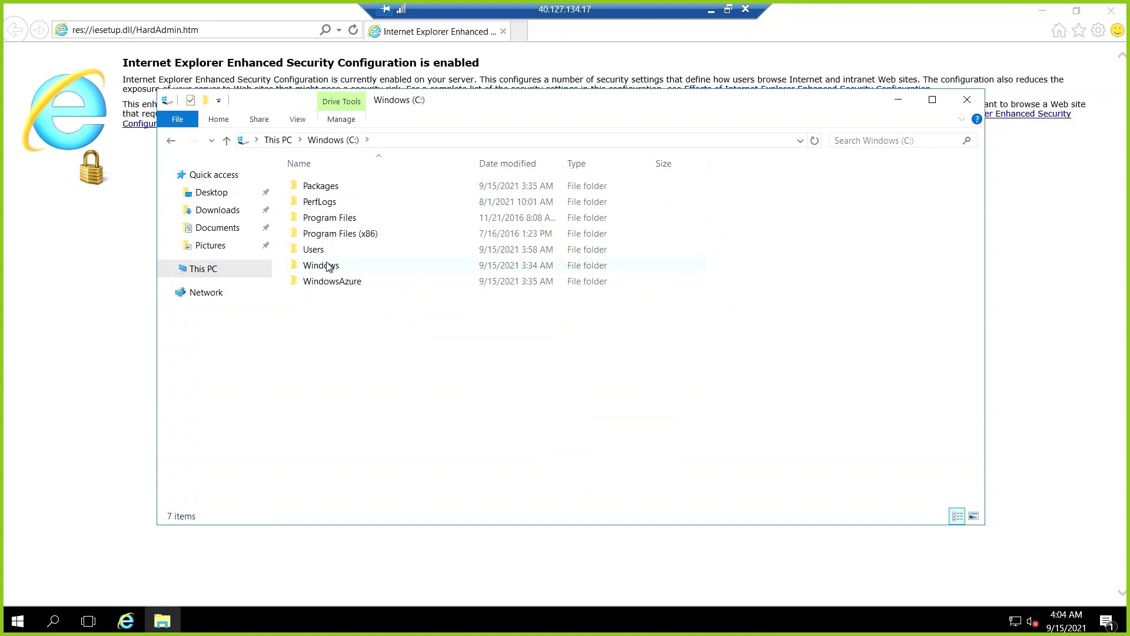
pyautogui.doubleClick(356, 235)
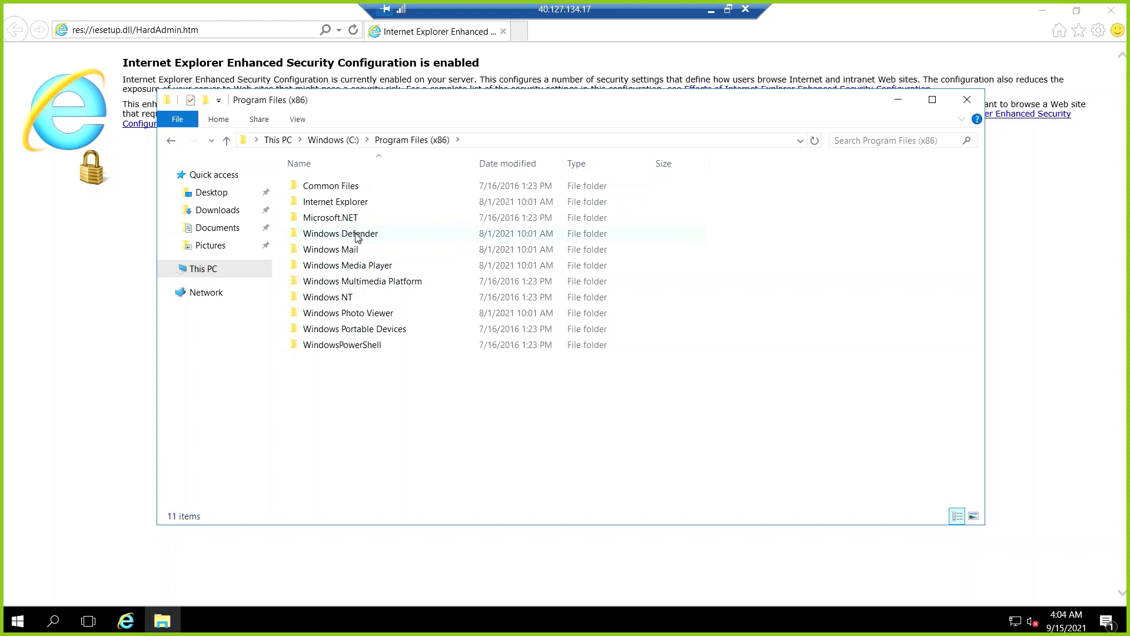
pyautogui.hotkey('alt', 'Left')
pyautogui.doubleClick(355, 221)
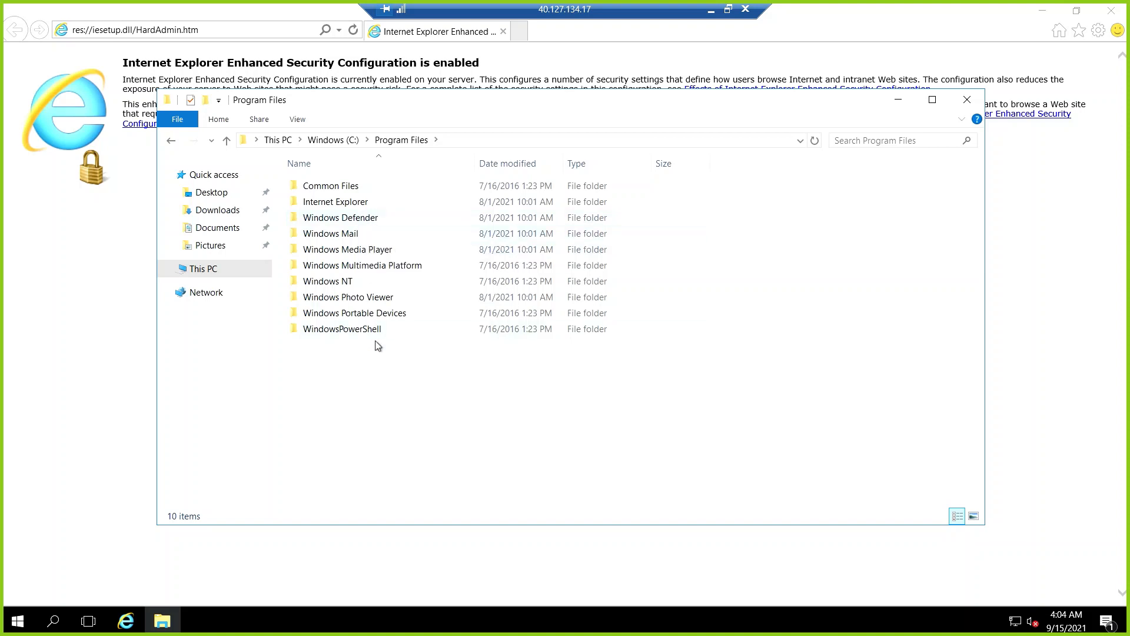
pyautogui.hotkey('alt', 'Left')
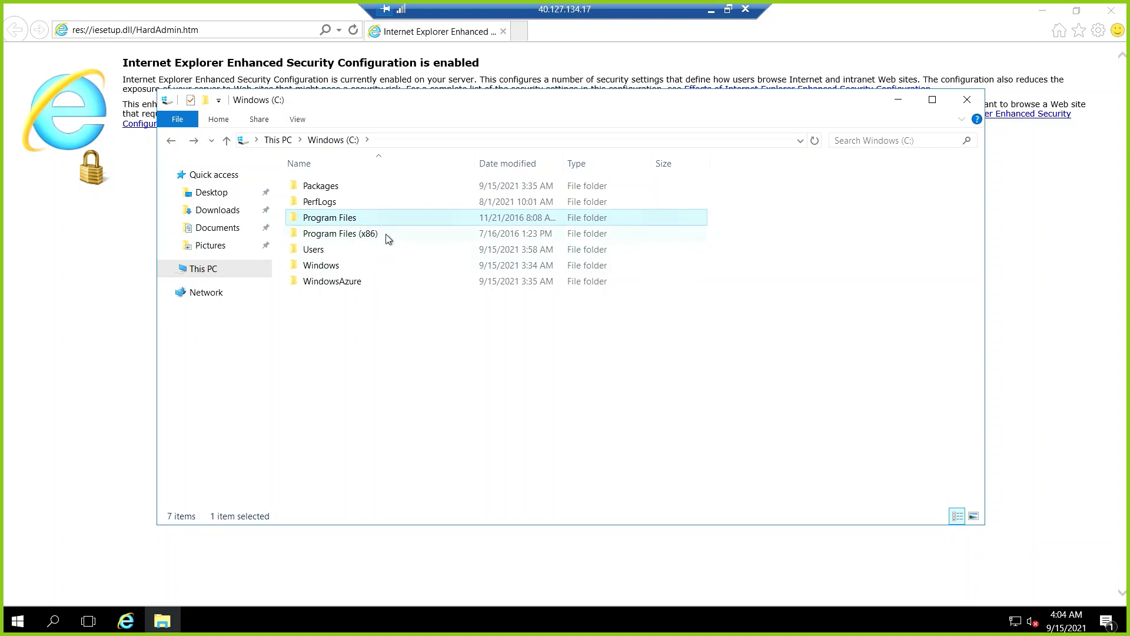
pyautogui.doubleClick(360, 267)
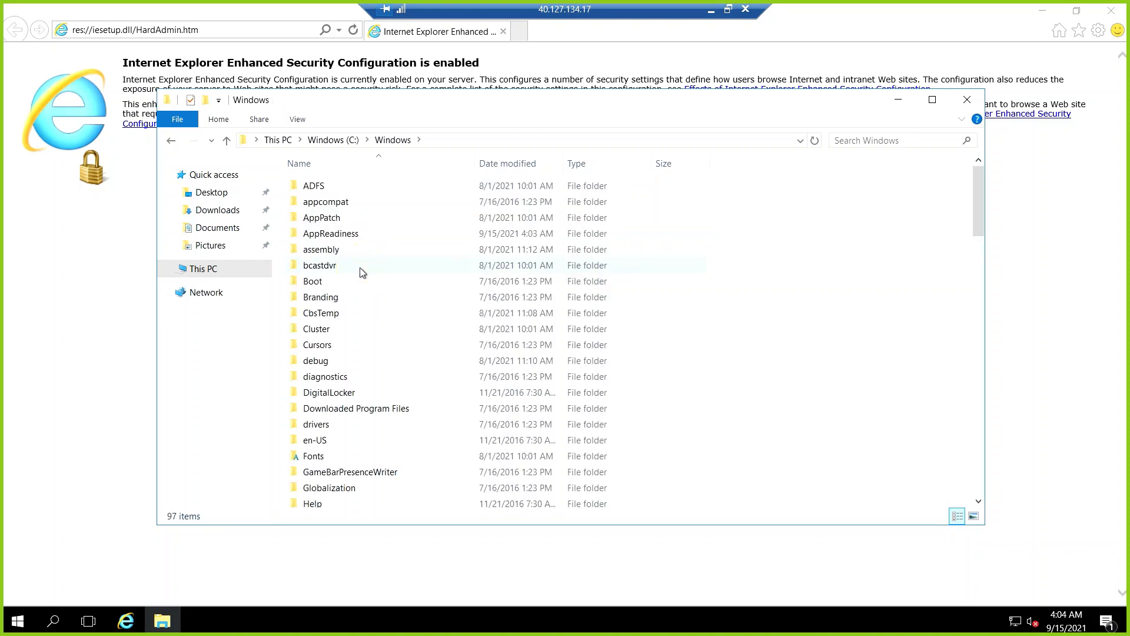
pyautogui.scroll(-3, 360, 268)
pyautogui.hotkey('alt', 'Left')
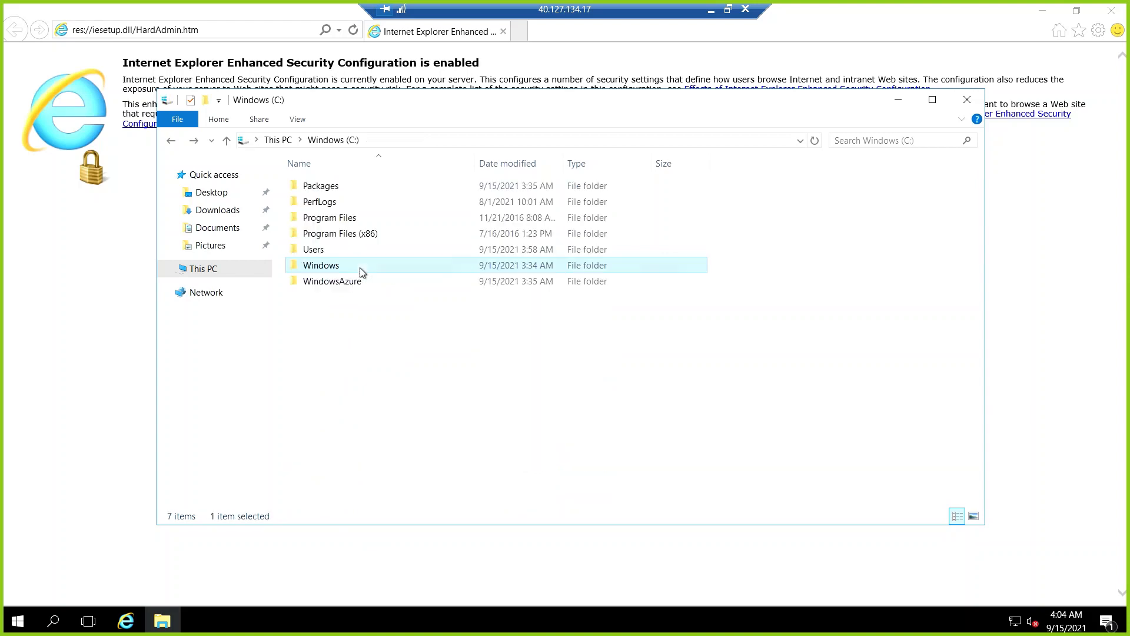
pyautogui.doubleClick(377, 234)
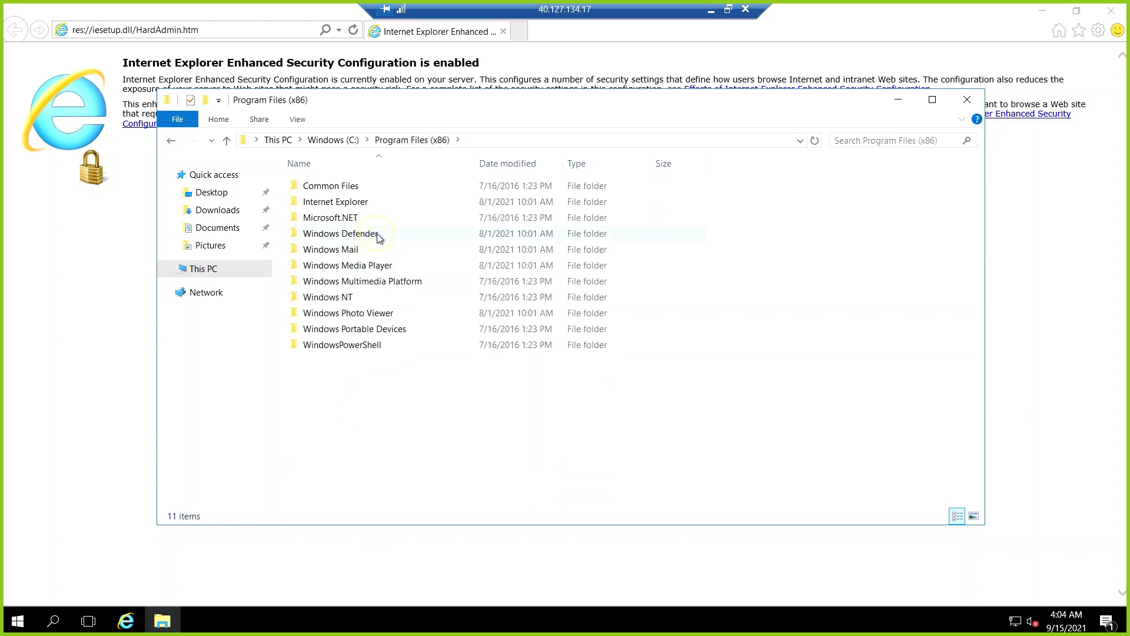
pyautogui.doubleClick(393, 204)
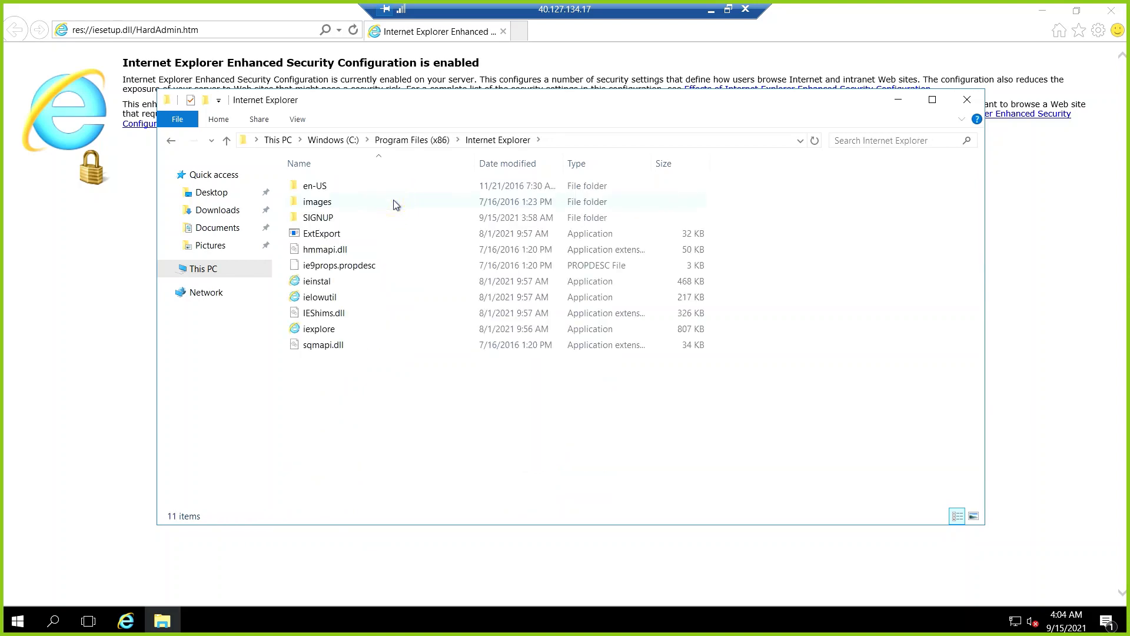
pyautogui.hotkey('alt', 'Left')
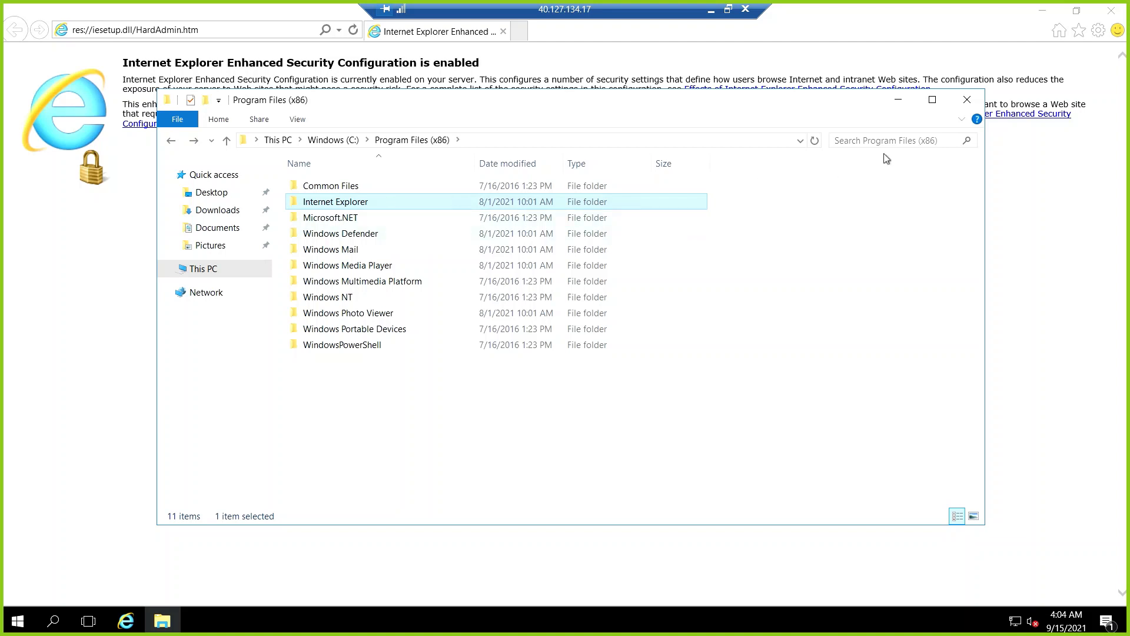
pyautogui.click(966, 100)
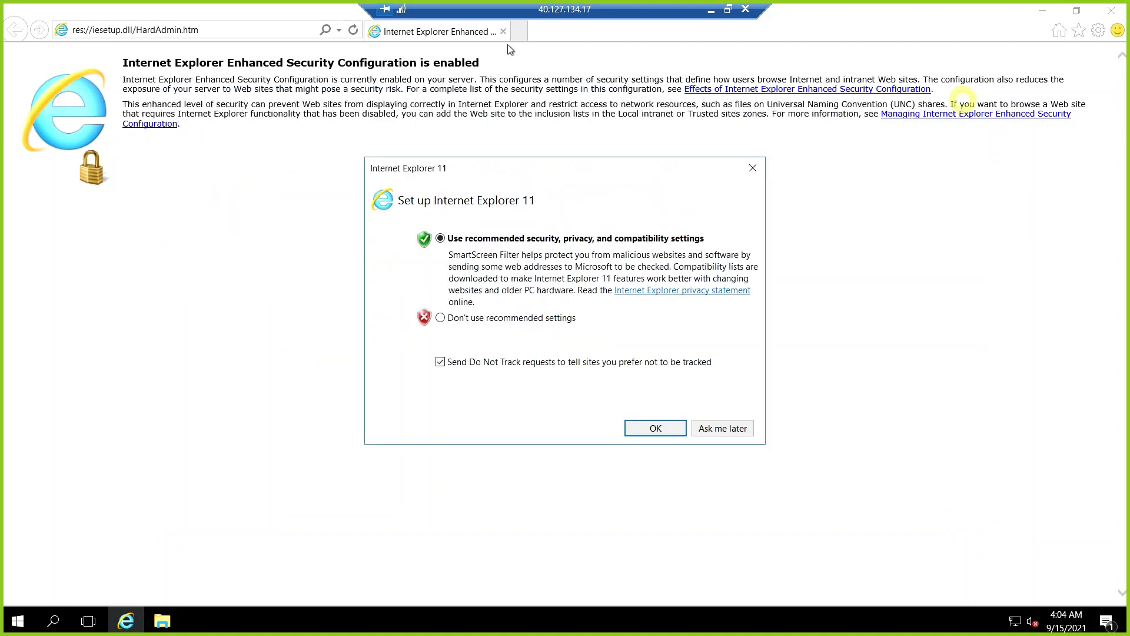
# Postpone the Internet Explorer 11 setup and go to portal.azure.com.
pyautogui.click(720, 429)
pyautogui.click(255, 35)
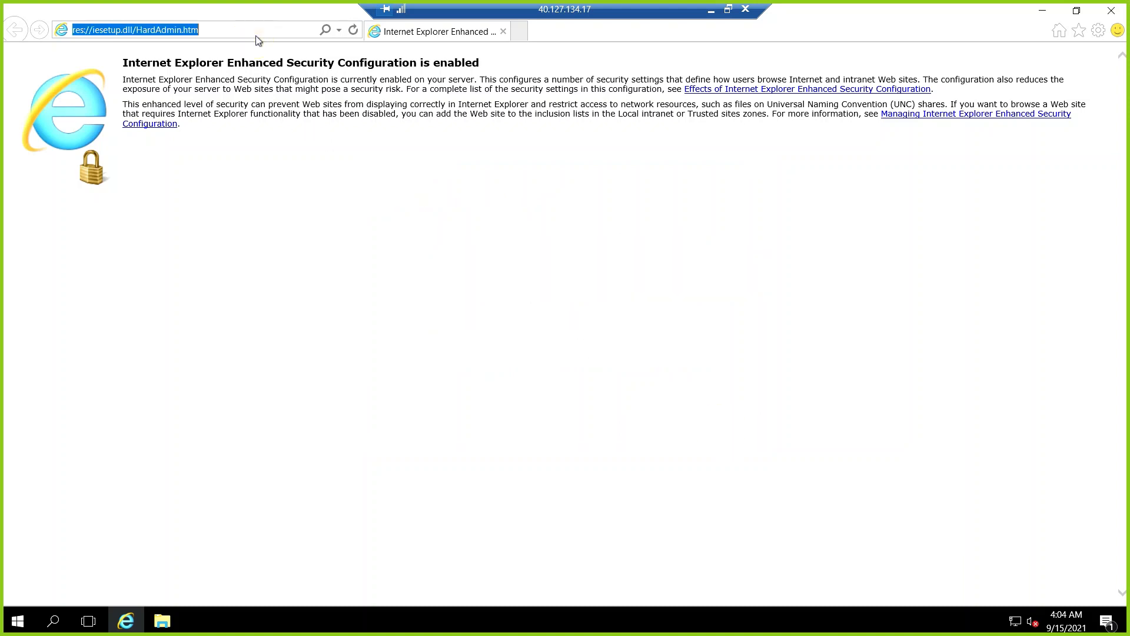
pyautogui.write('portal')
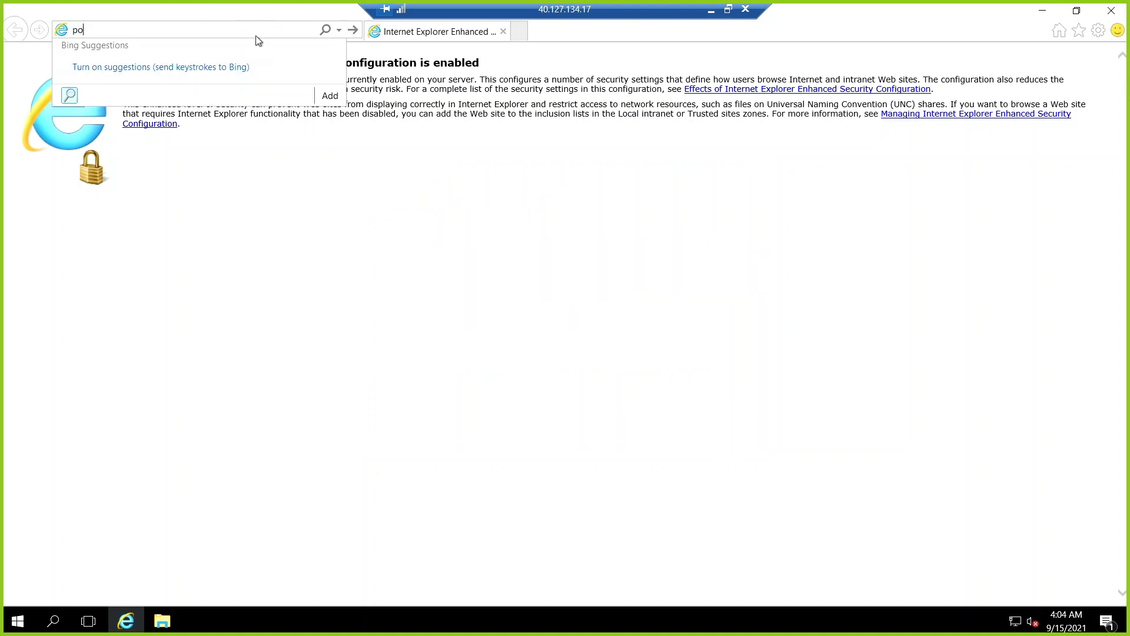
pyautogui.write('azure.com')
pyautogui.press('Return')
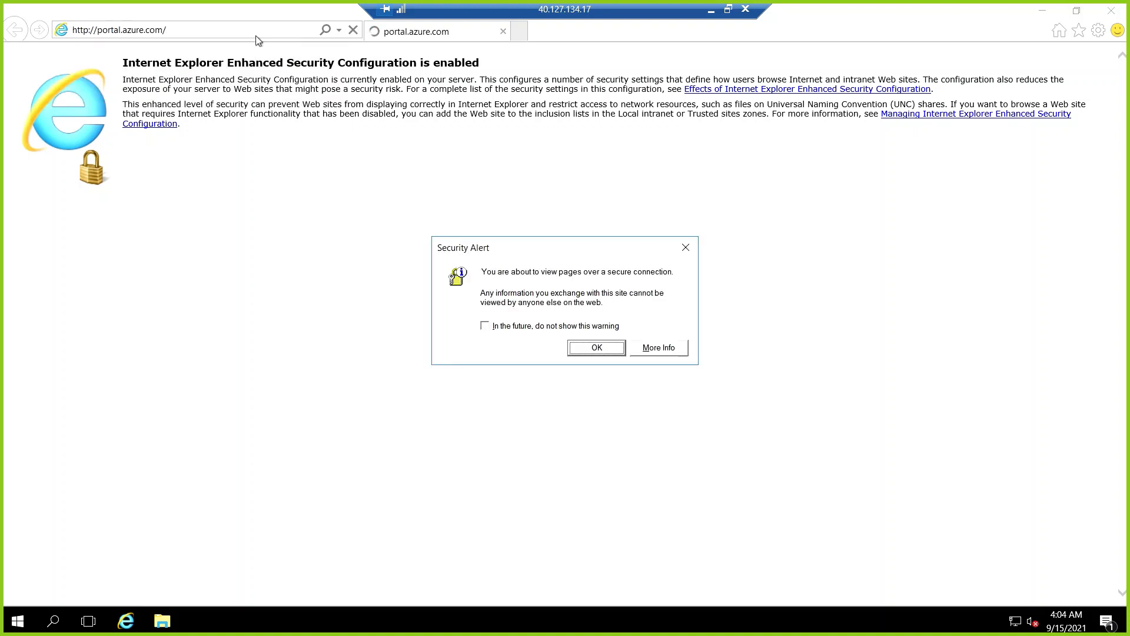
# Turn off the secure-connection warning and the blocked-content prompt, and reload the Azure portal page.
pyautogui.click(594, 328)
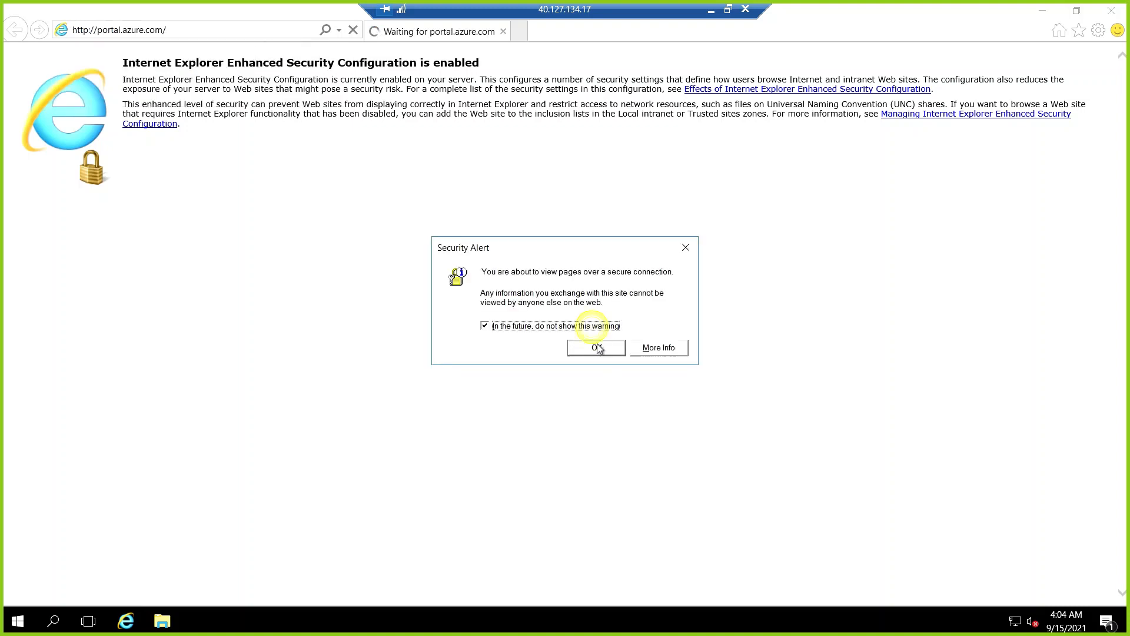
pyautogui.click(604, 348)
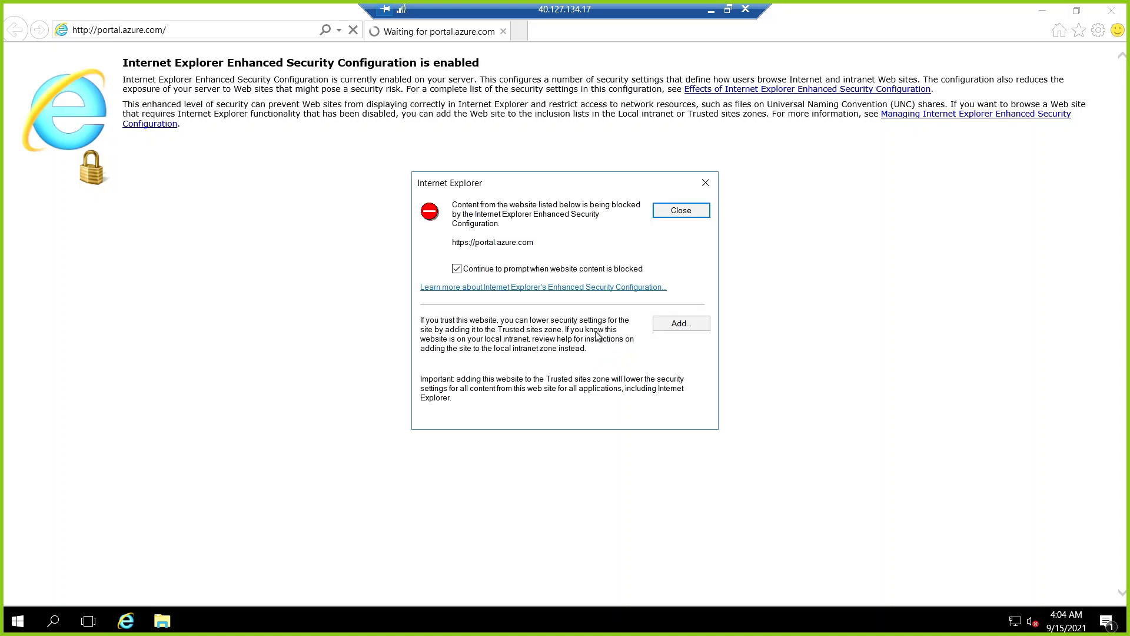
pyautogui.click(457, 269)
pyautogui.click(690, 213)
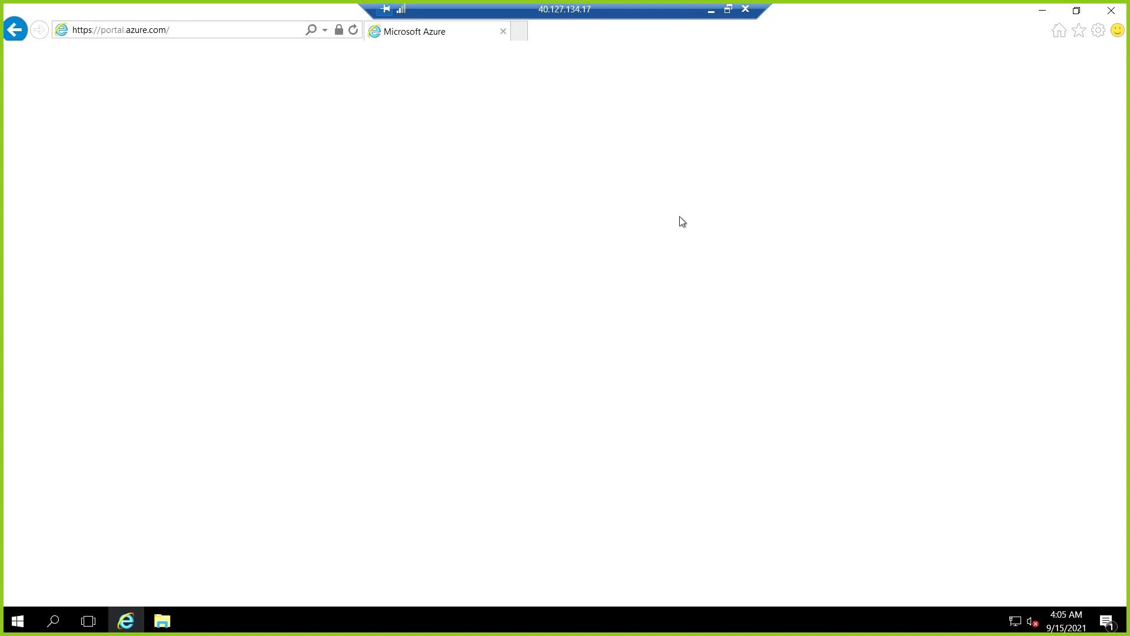
pyautogui.click(354, 30)
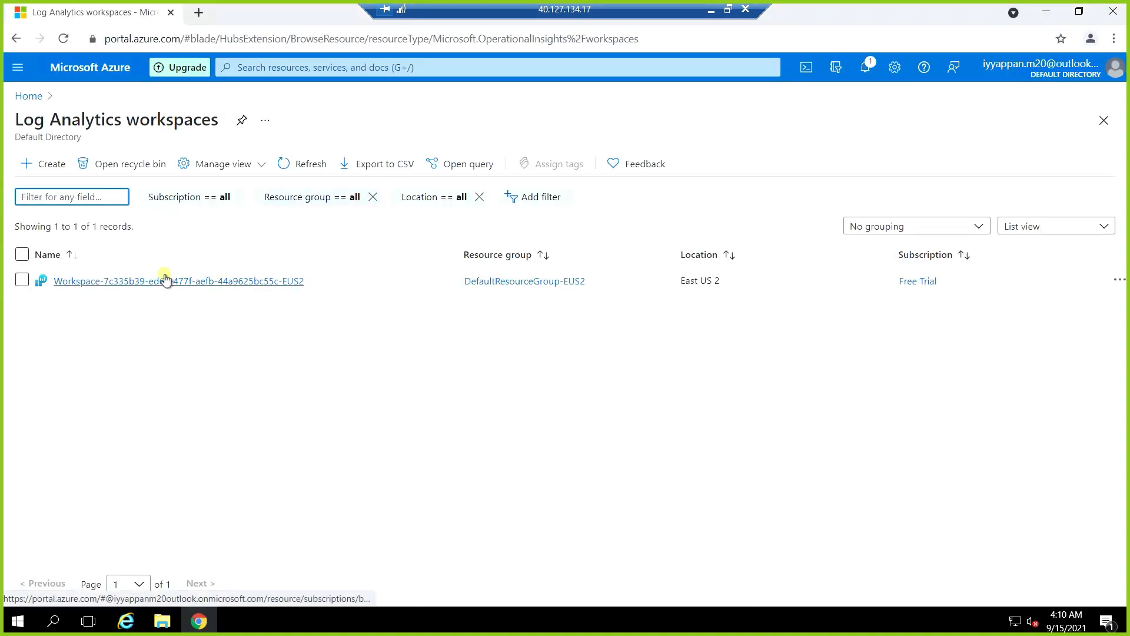
# Open the Log Analytics workspace's Agents management page and download the 64-bit Windows agent.
pyautogui.click(165, 280)
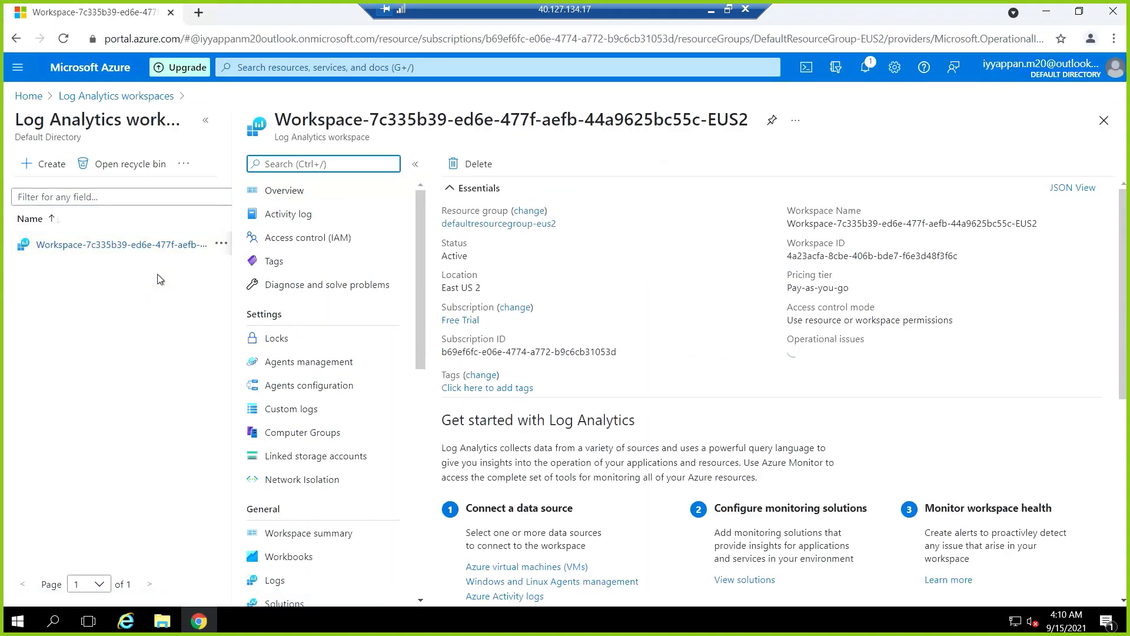
pyautogui.click(309, 361)
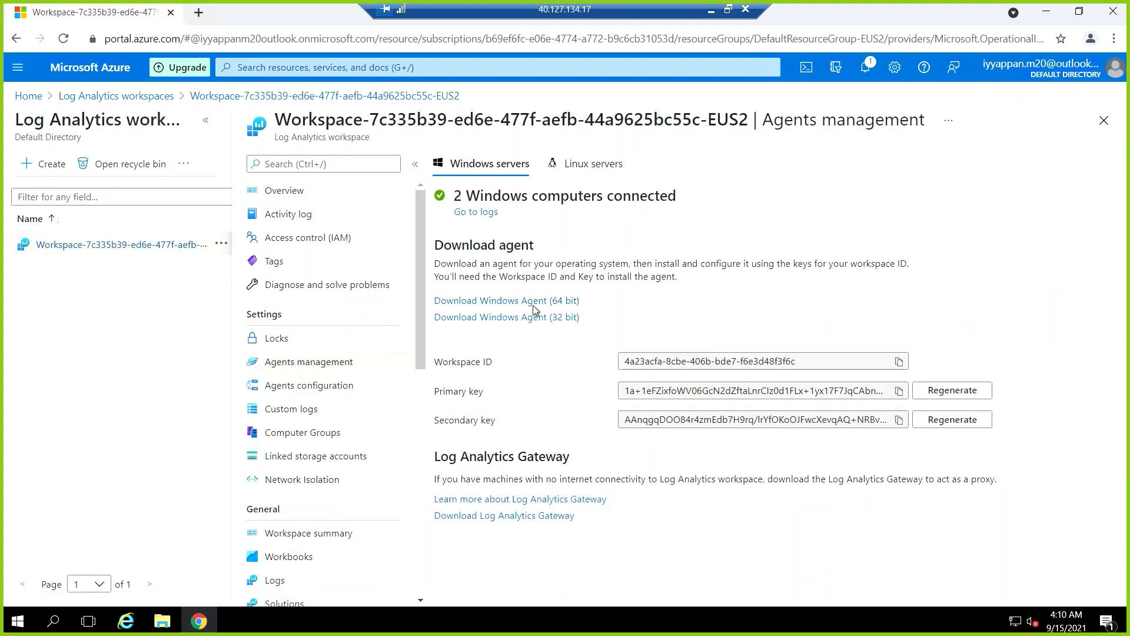
pyautogui.click(538, 301)
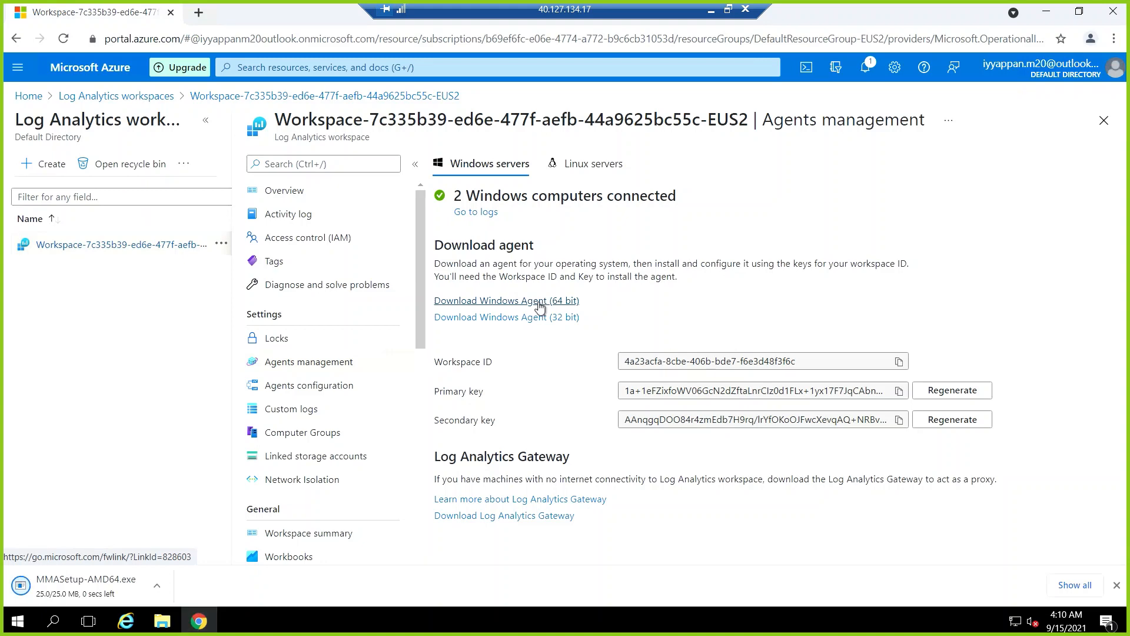
# Run MMASetup-AMD64.exe, accept the license terms and choose to connect the agent to Azure Log Analytics (OMS).
pyautogui.click(97, 587)
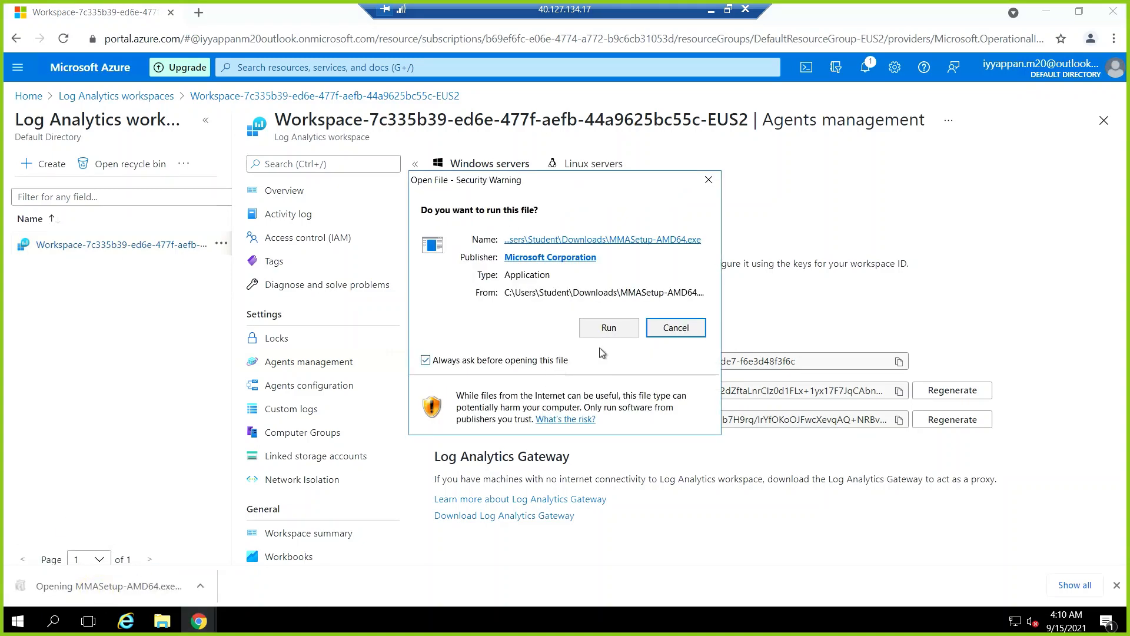
pyautogui.click(611, 328)
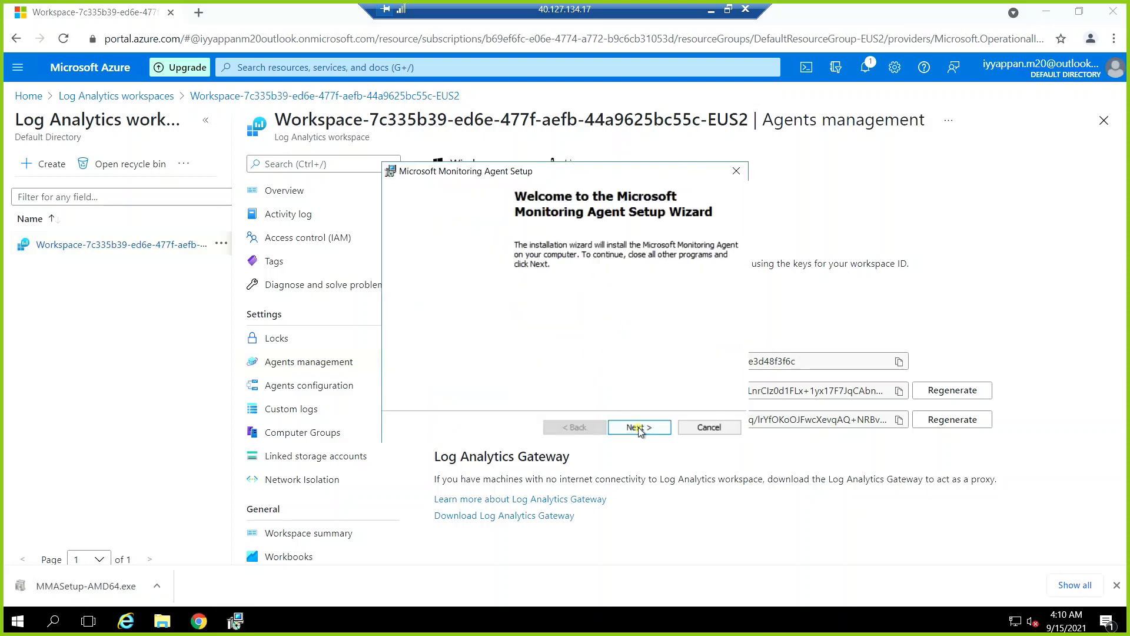
pyautogui.click(638, 427)
pyautogui.click(644, 429)
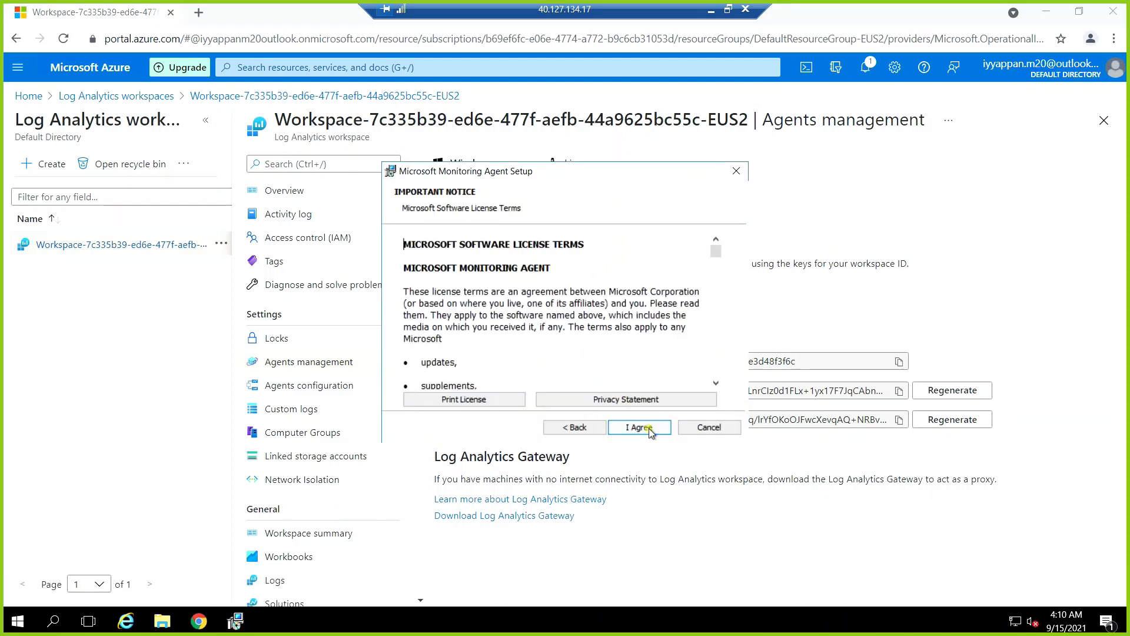
pyautogui.click(648, 430)
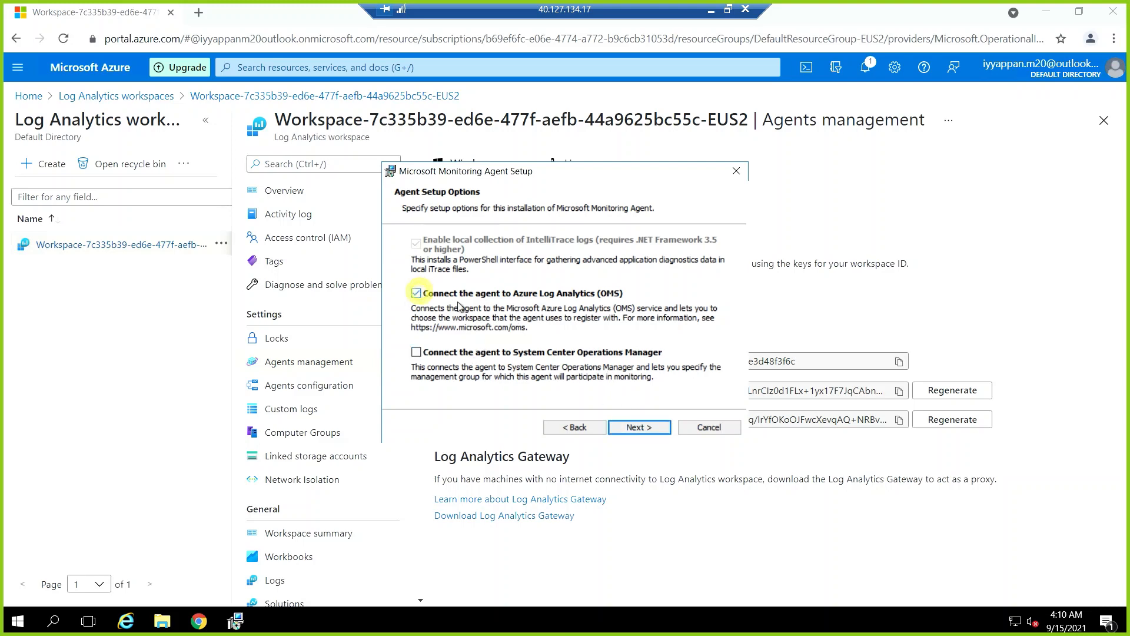
pyautogui.click(417, 293)
pyautogui.click(642, 426)
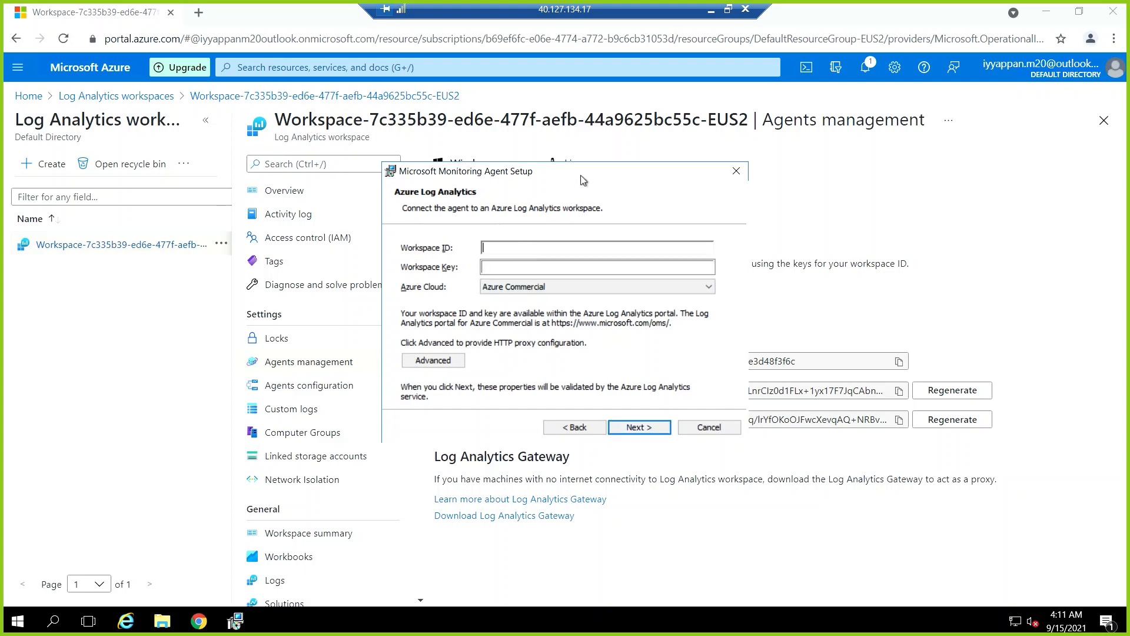
# Copy the workspace ID from the Agents management page into the setup wizard's Workspace ID field.
pyautogui.moveTo(580, 175); pyautogui.dragTo(259, 172)
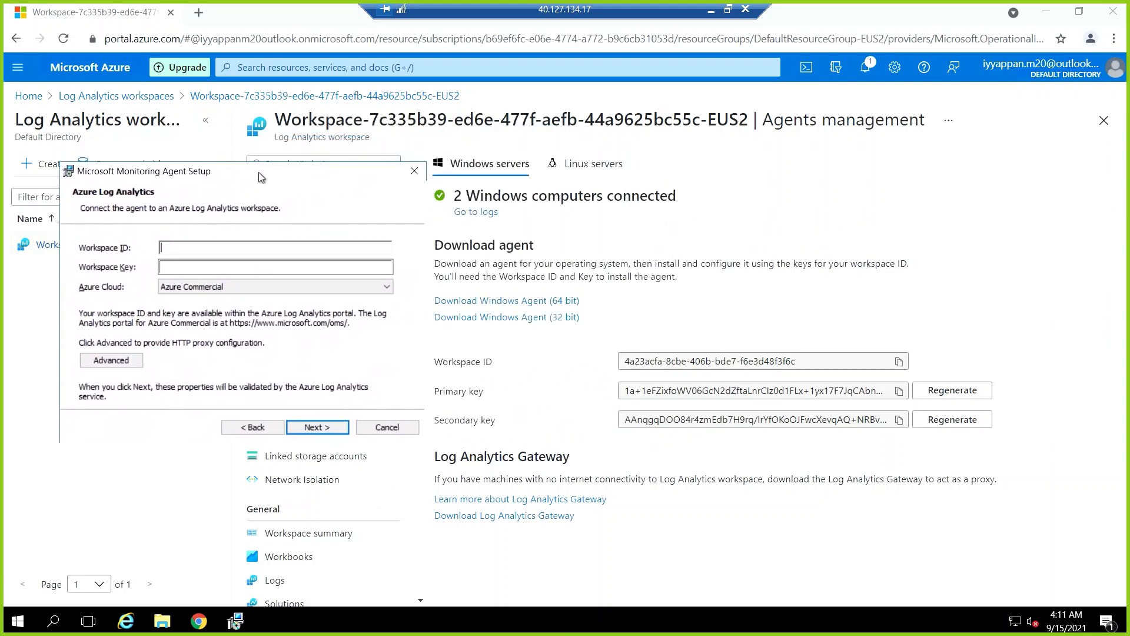
pyautogui.click(902, 360)
pyautogui.click(236, 620)
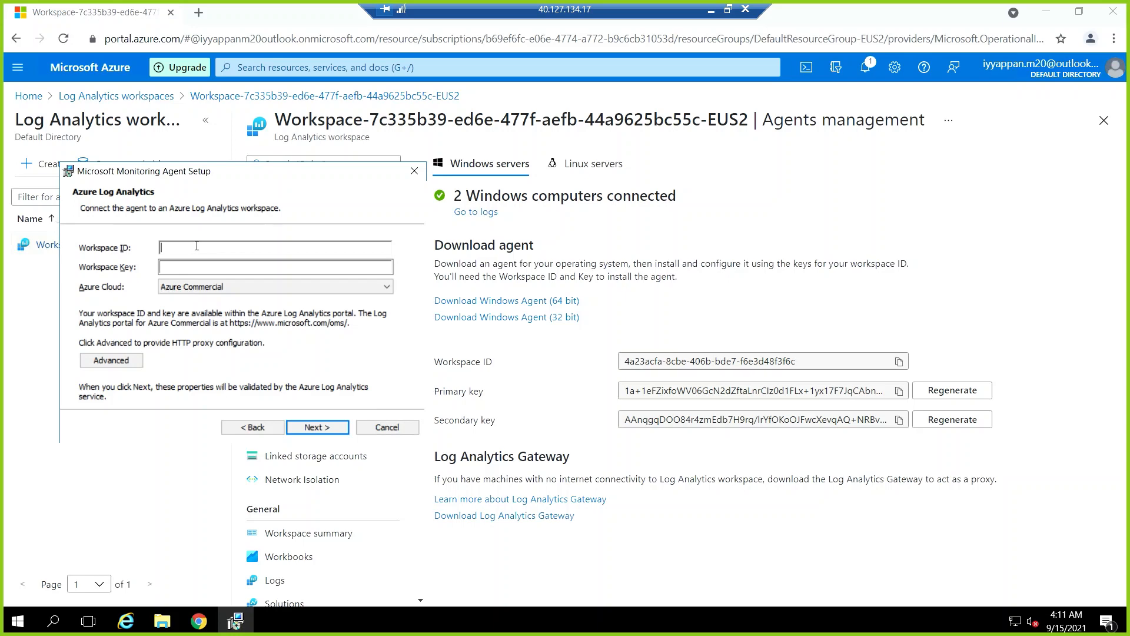
pyautogui.hotkey('ctrl', 'v')
pyautogui.click(196, 273)
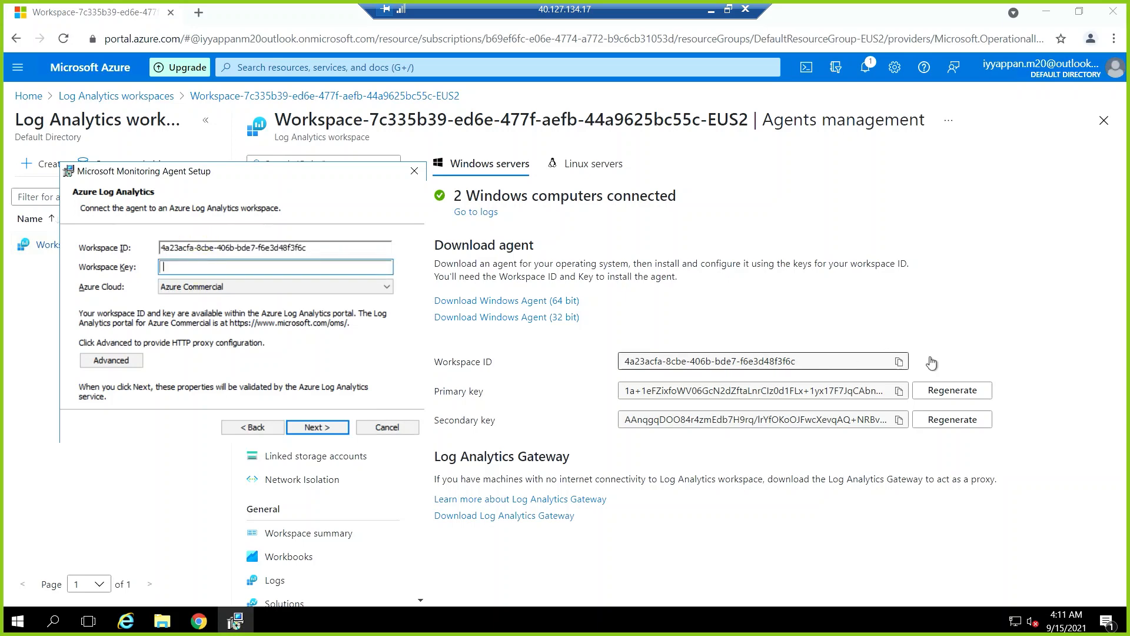
# Paste the workspace's primary key as the Workspace Key in the setup wizard and continue with Azure Commercial as the cloud.
pyautogui.click(898, 390)
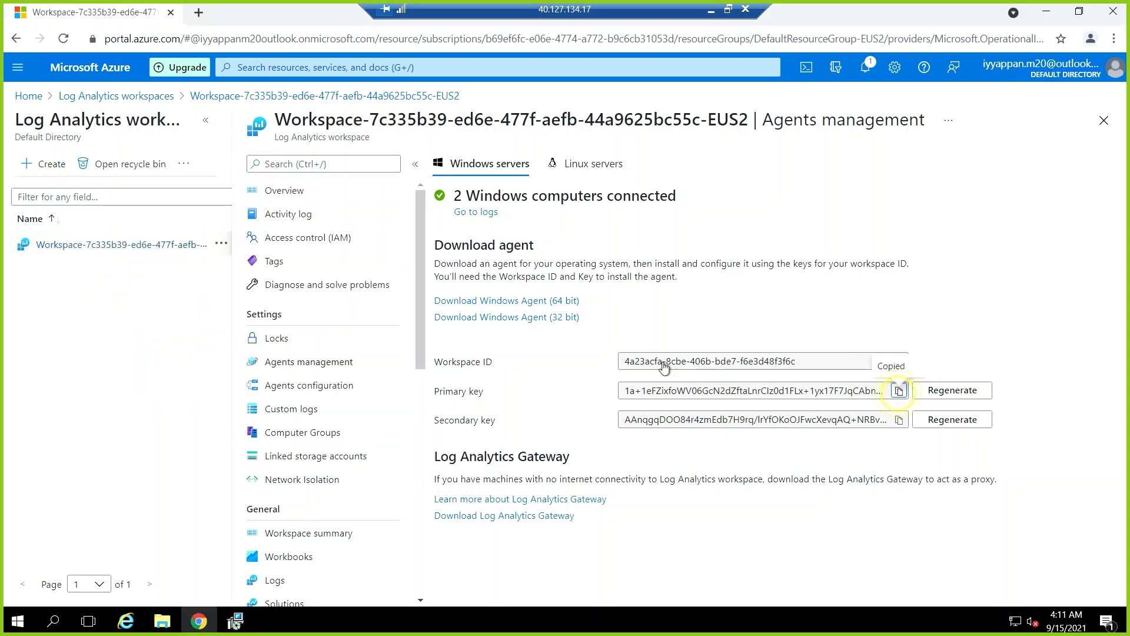
pyautogui.click(242, 624)
pyautogui.hotkey('ctrl', 'v')
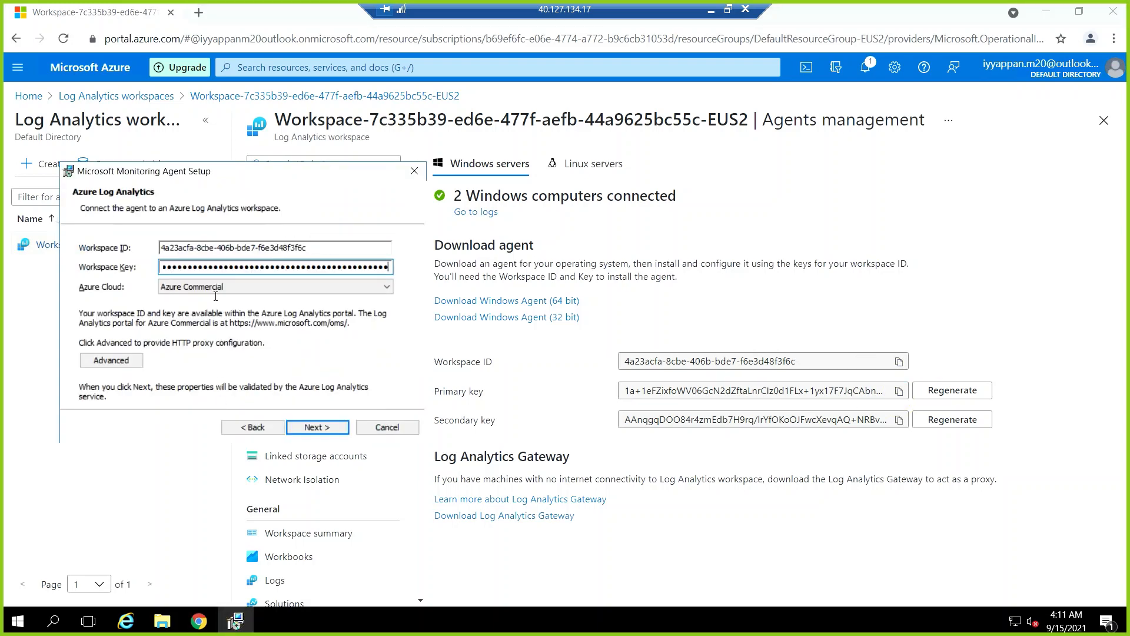
pyautogui.click(229, 289)
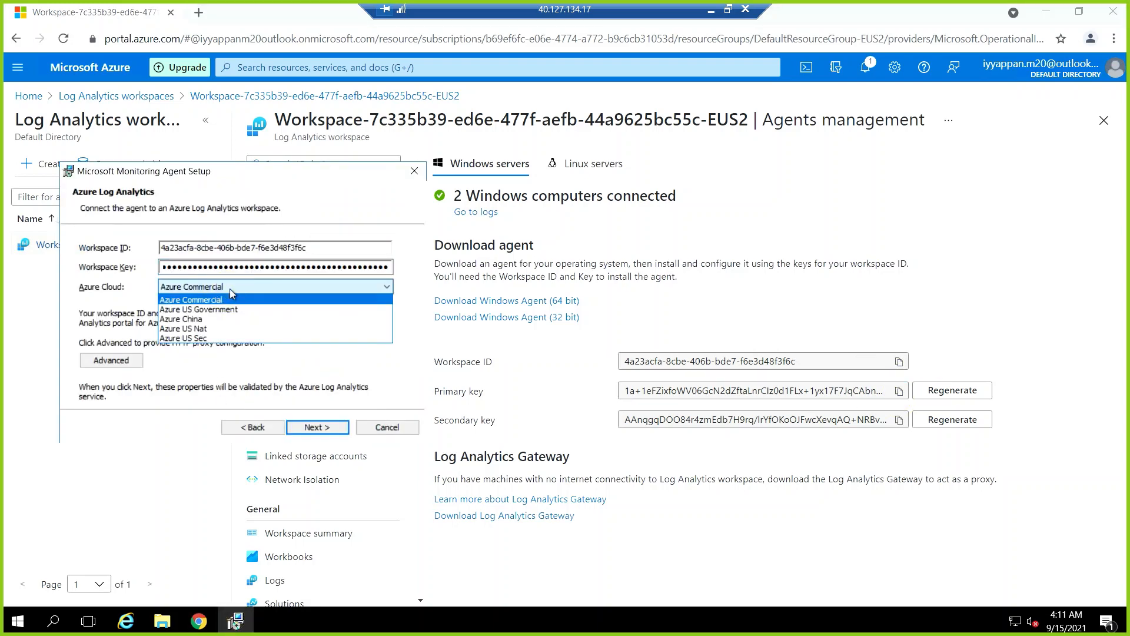
pyautogui.click(229, 288)
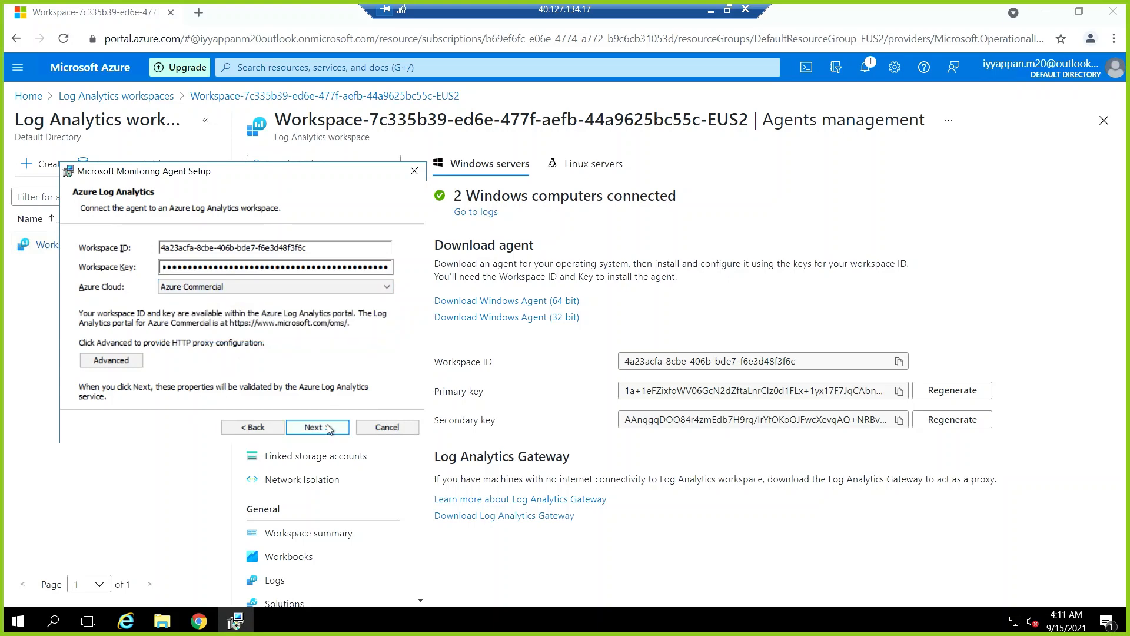
pyautogui.click(318, 427)
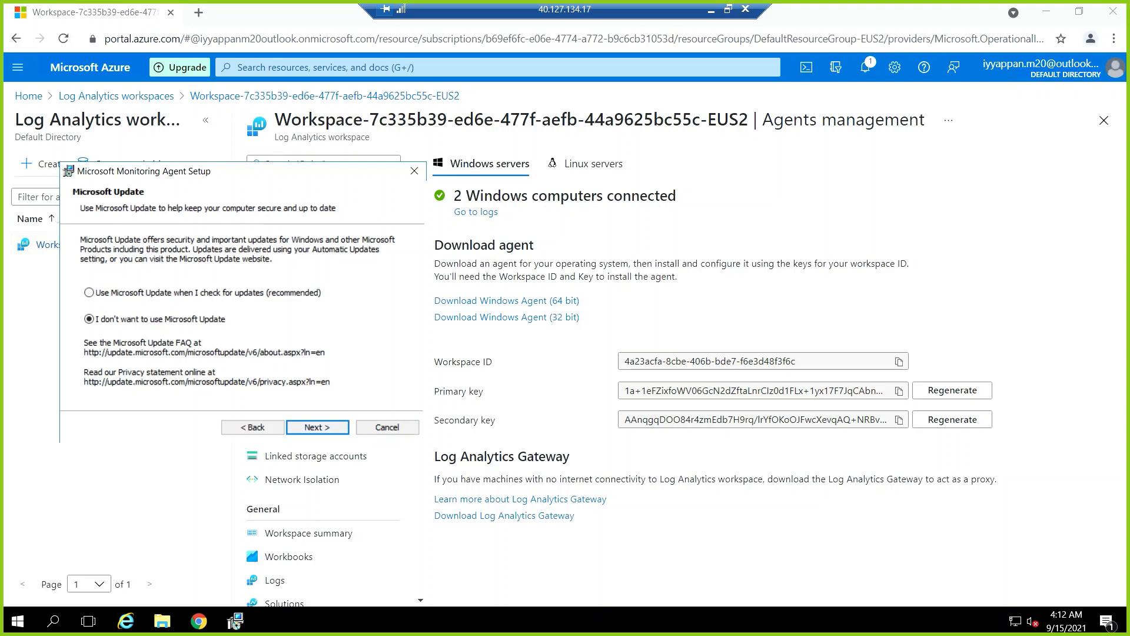
# Keep Microsoft Update declined, install the Microsoft Monitoring Agent and finish the setup wizard.
pyautogui.click(323, 430)
pyautogui.click(325, 429)
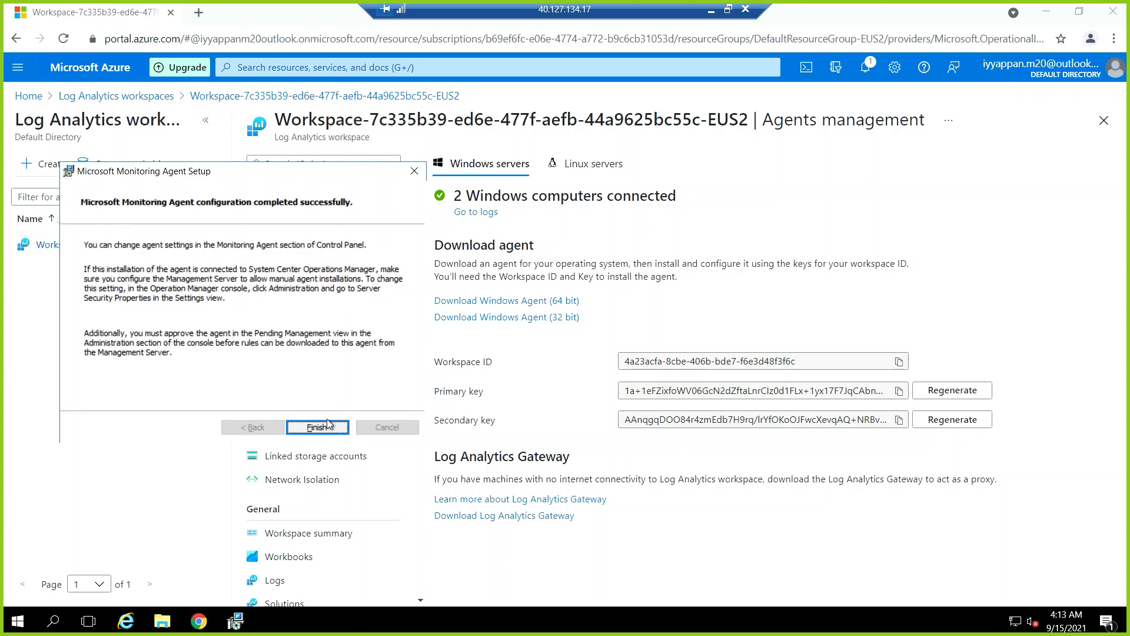
pyautogui.click(326, 430)
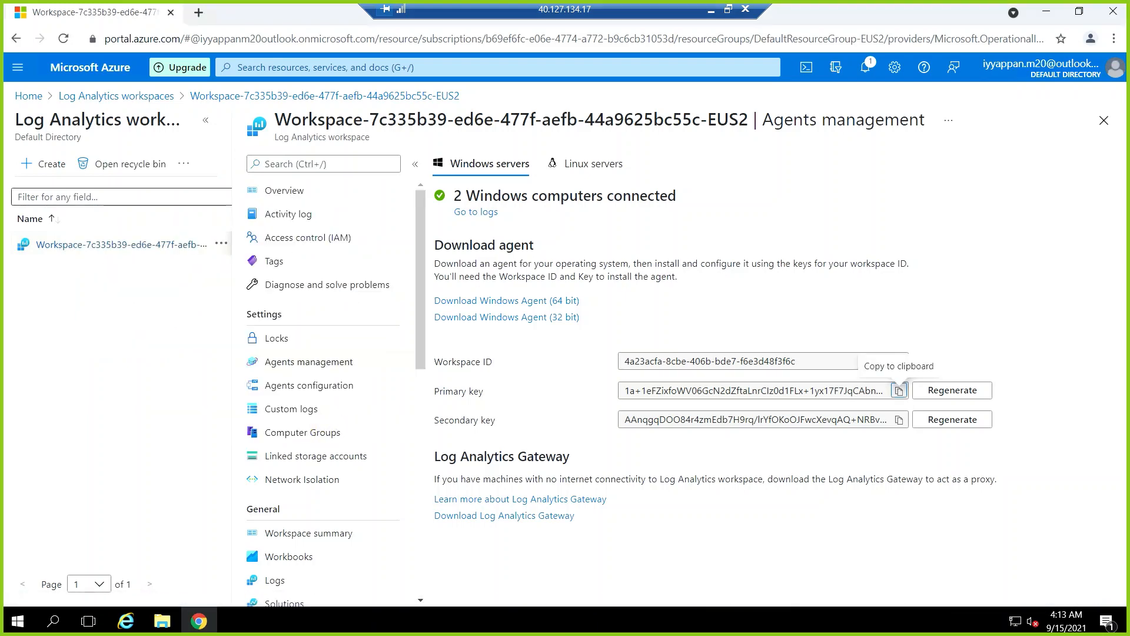
# Look through the installed apps and the Control Panel categories for the monitoring agent.
pyautogui.click(22, 625)
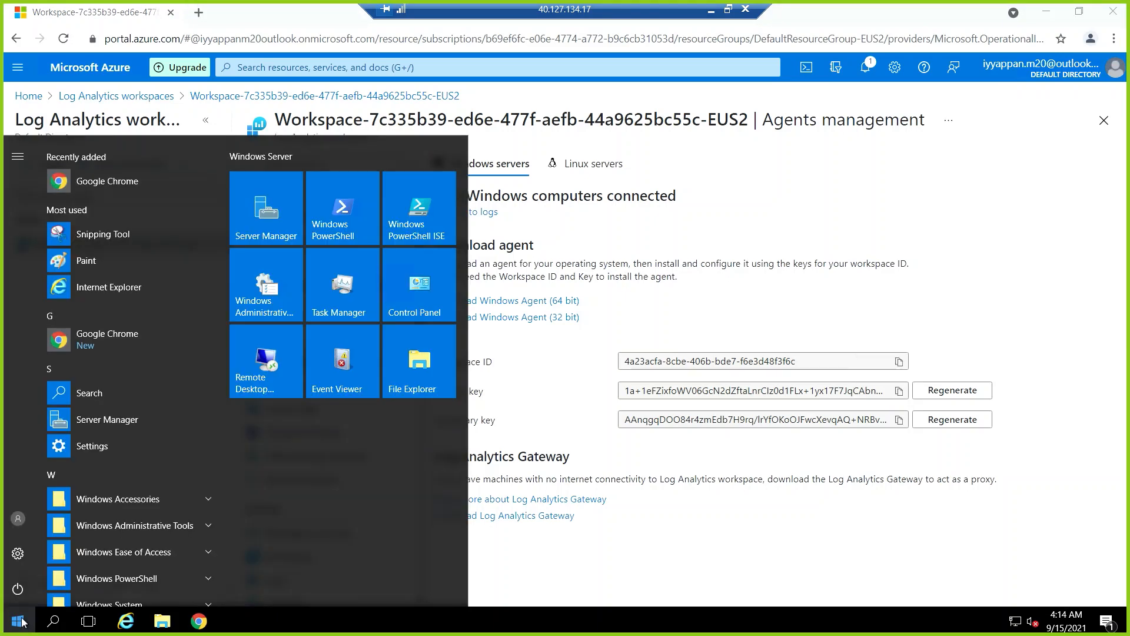
pyautogui.scroll(-1, 118, 500)
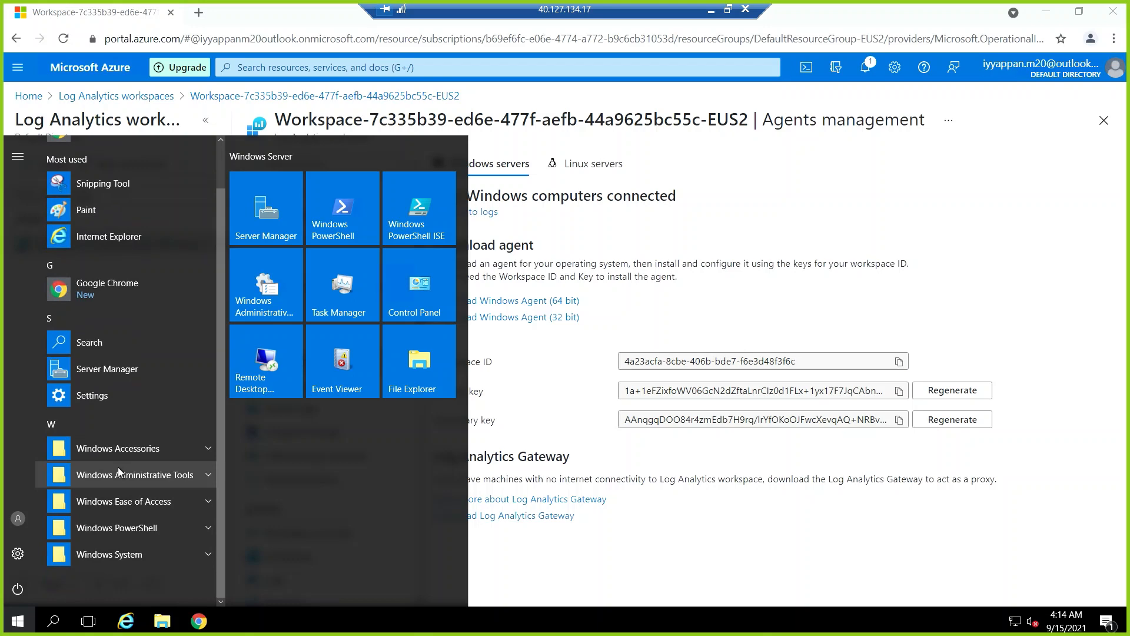
pyautogui.scroll(1, 118, 469)
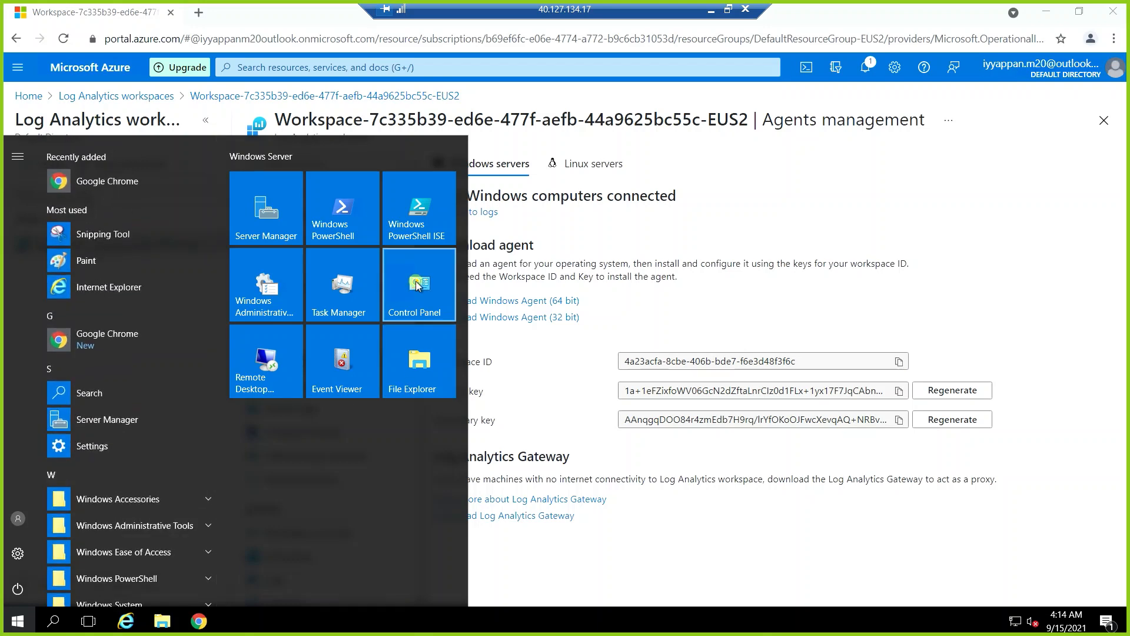
pyautogui.click(416, 284)
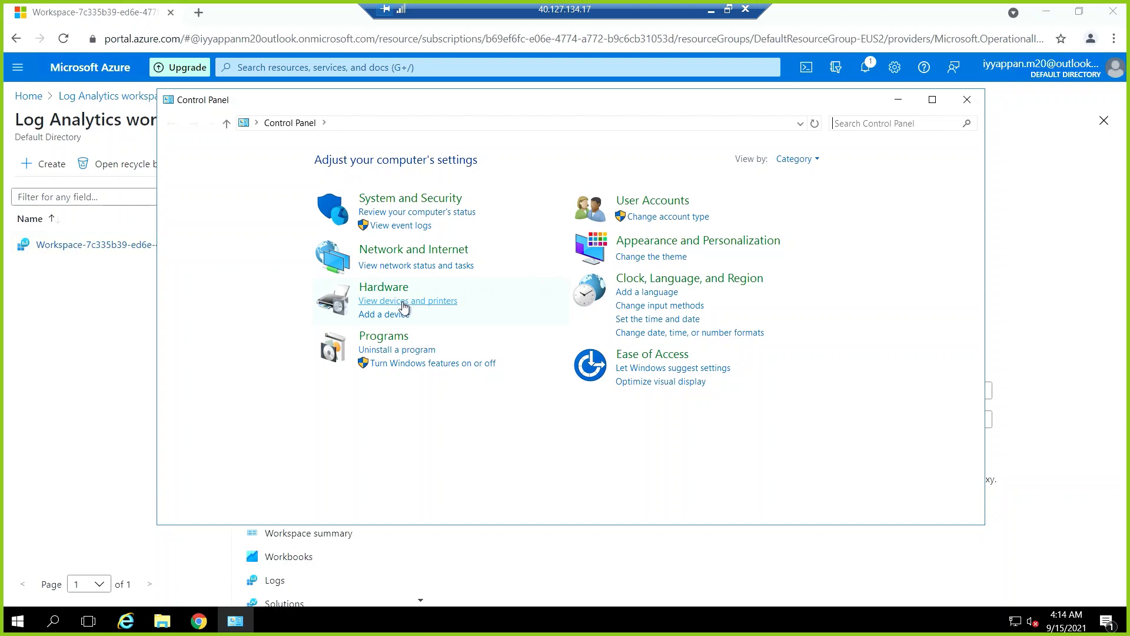
pyautogui.click(967, 100)
pyautogui.click(17, 621)
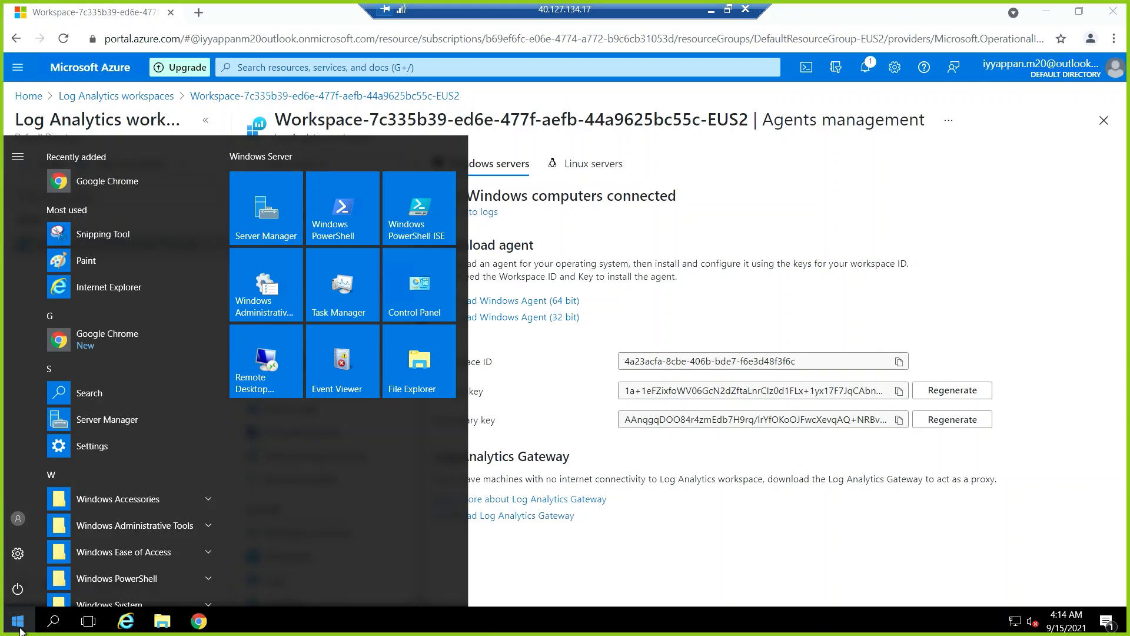
pyautogui.write('l')
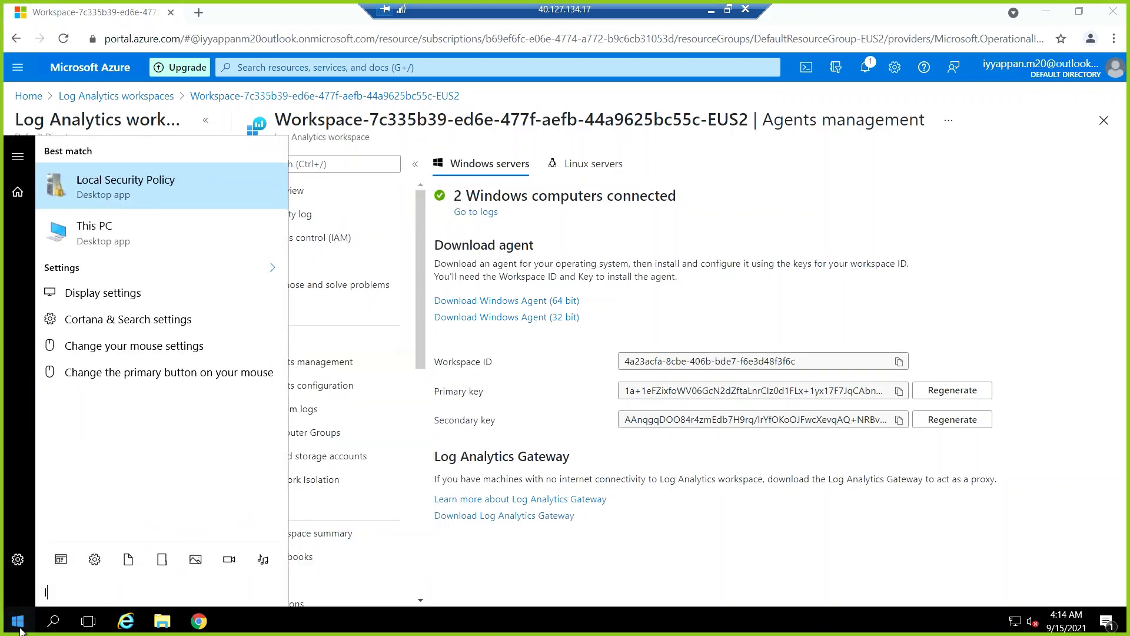
pyautogui.write('o')
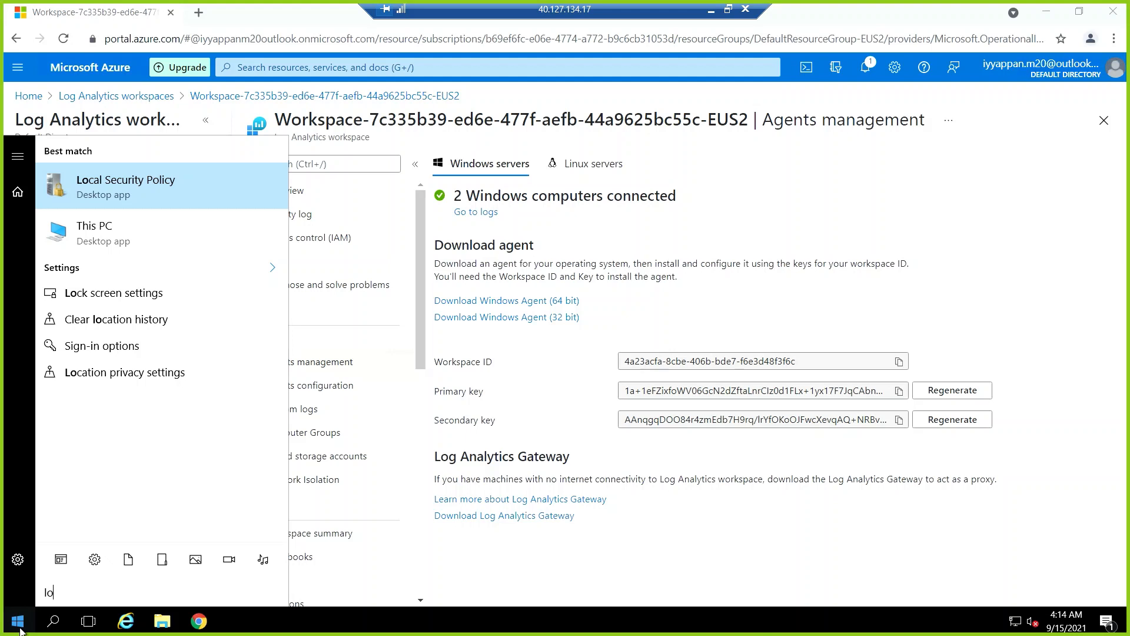
pyautogui.write('g')
pyautogui.press('BackSpace')
pyautogui.press('BackSpace')
pyautogui.press('BackSpace')
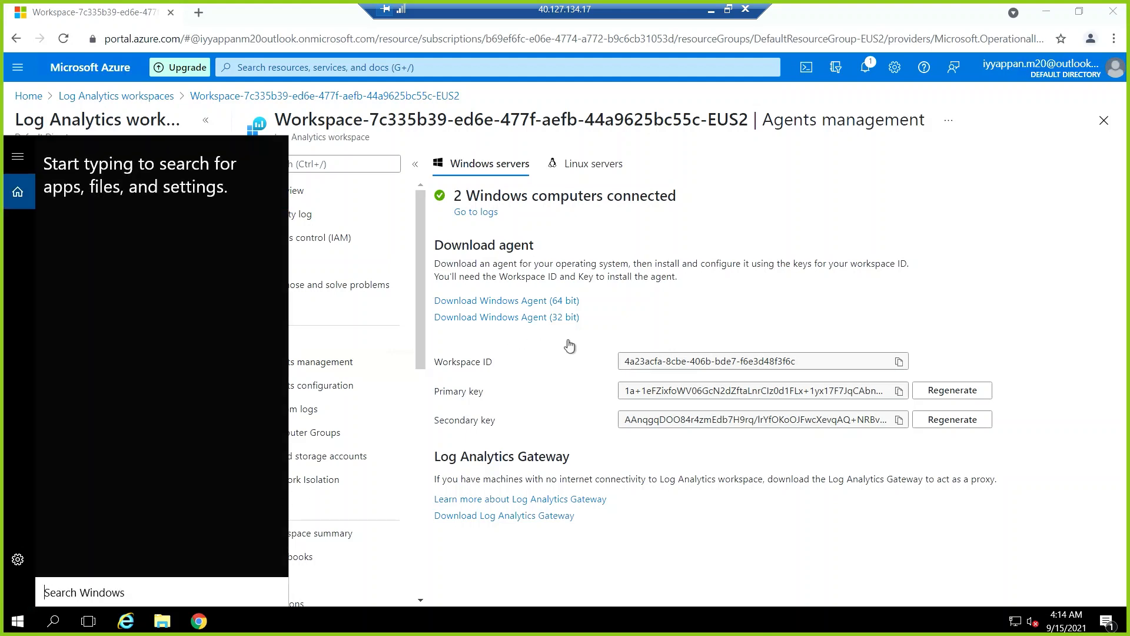
pyautogui.click(558, 357)
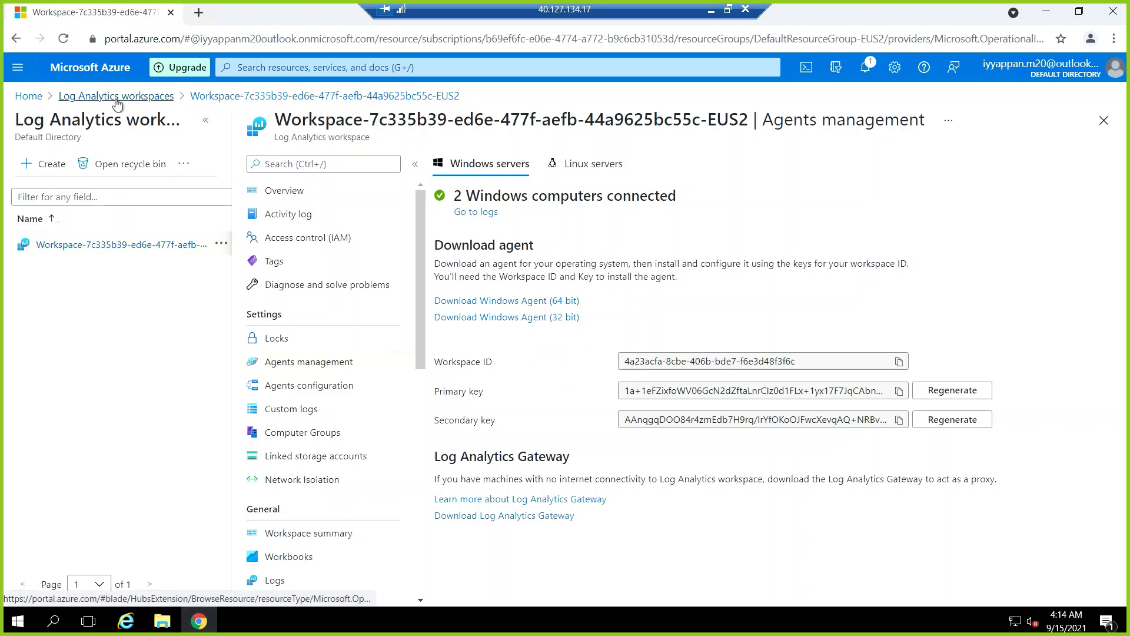
# Open Monitor's Logs page from the Azure portal home page and dismiss the Queries dialog.
pyautogui.click(34, 97)
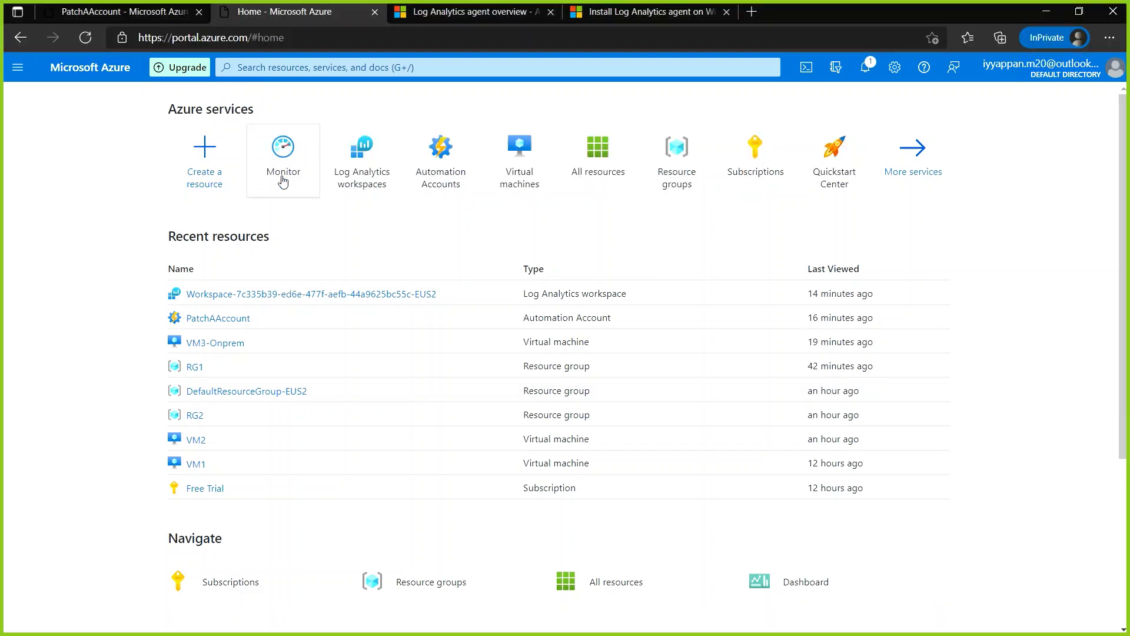
pyautogui.click(280, 175)
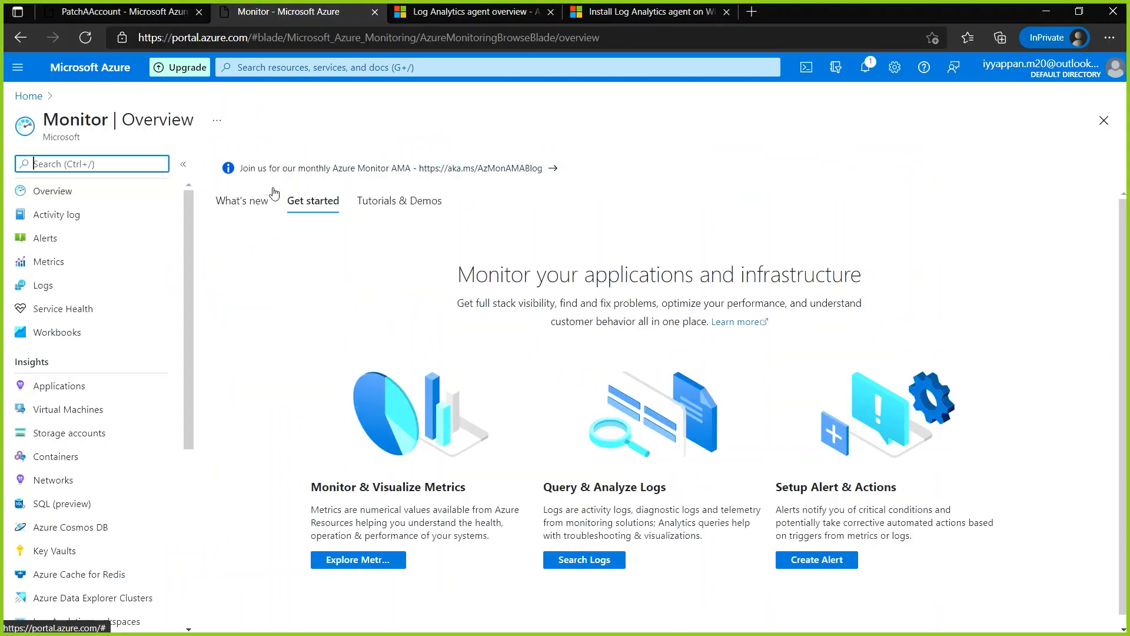
pyautogui.click(64, 289)
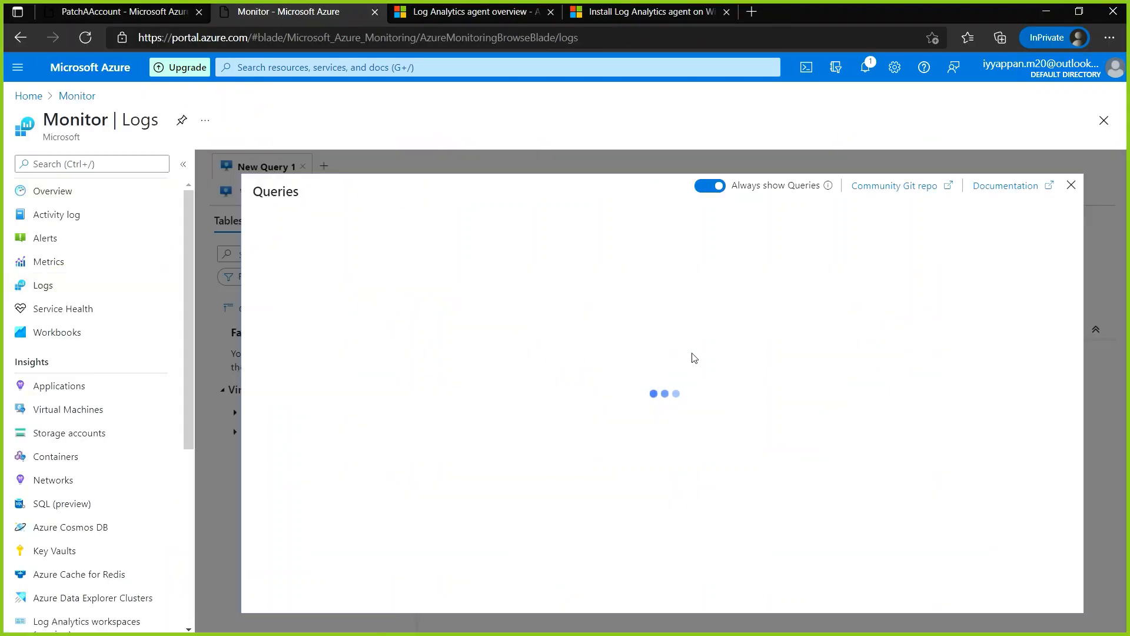
pyautogui.click(1070, 189)
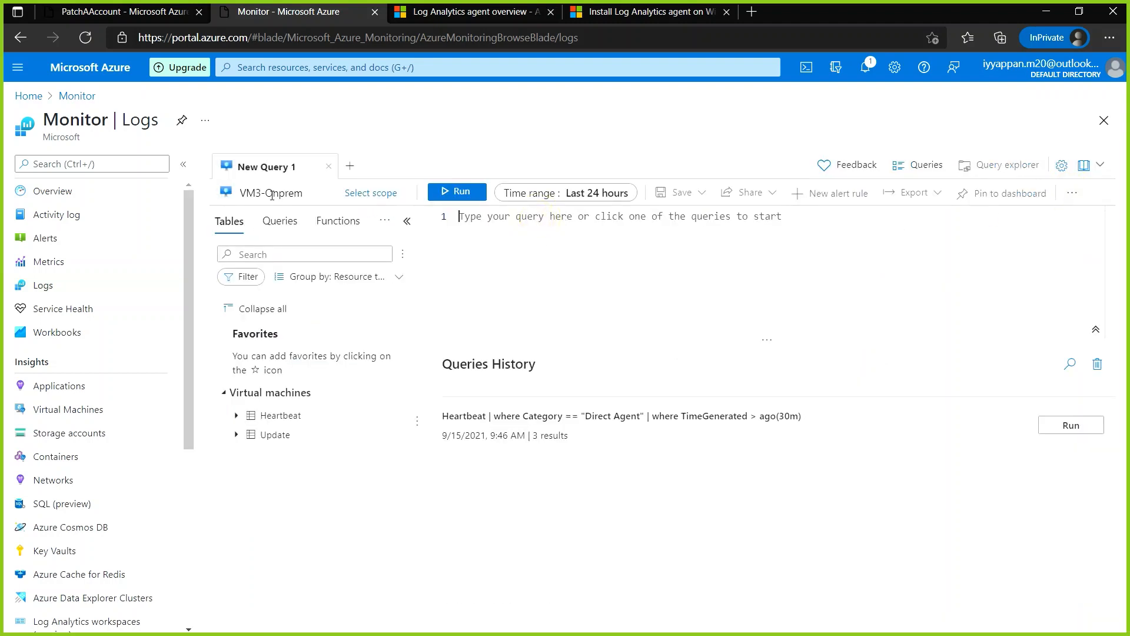
# Run the Heartbeat query on VM3-Onprem where Category == "Direct Agent" and TimeGenerated > ago(30m), and examine the returned computer and category.
pyautogui.moveTo(244, 195); pyautogui.dragTo(302, 195)
pyautogui.click(503, 216)
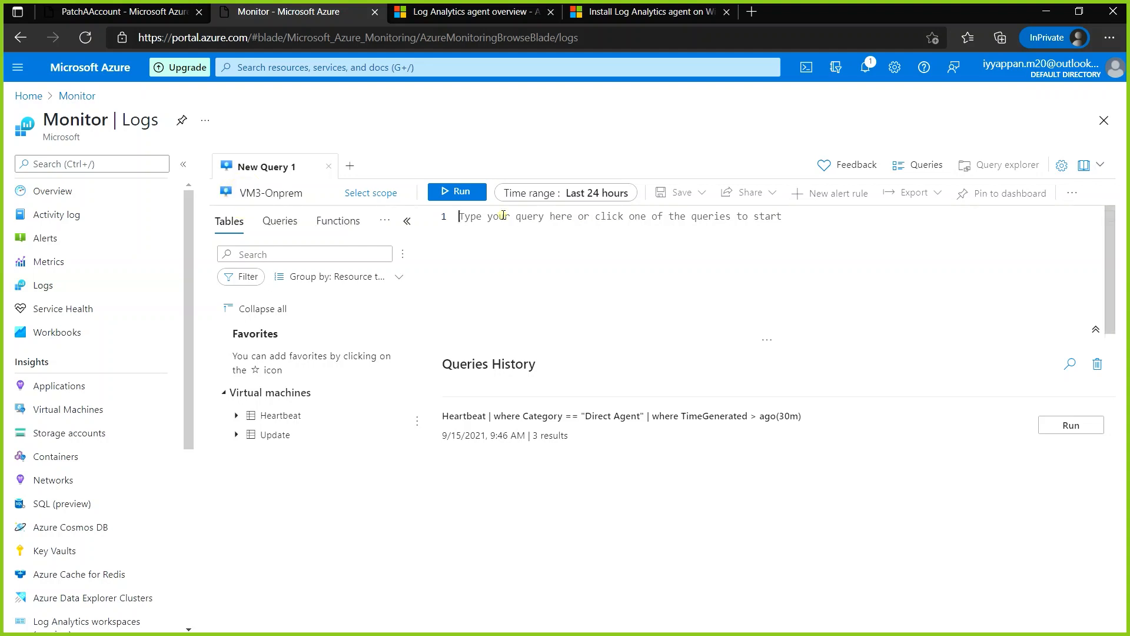
pyautogui.write('Heartbeat | where Category == "Direct Agent" | where TimeGenerated > ago(30m)')
pyautogui.click(465, 192)
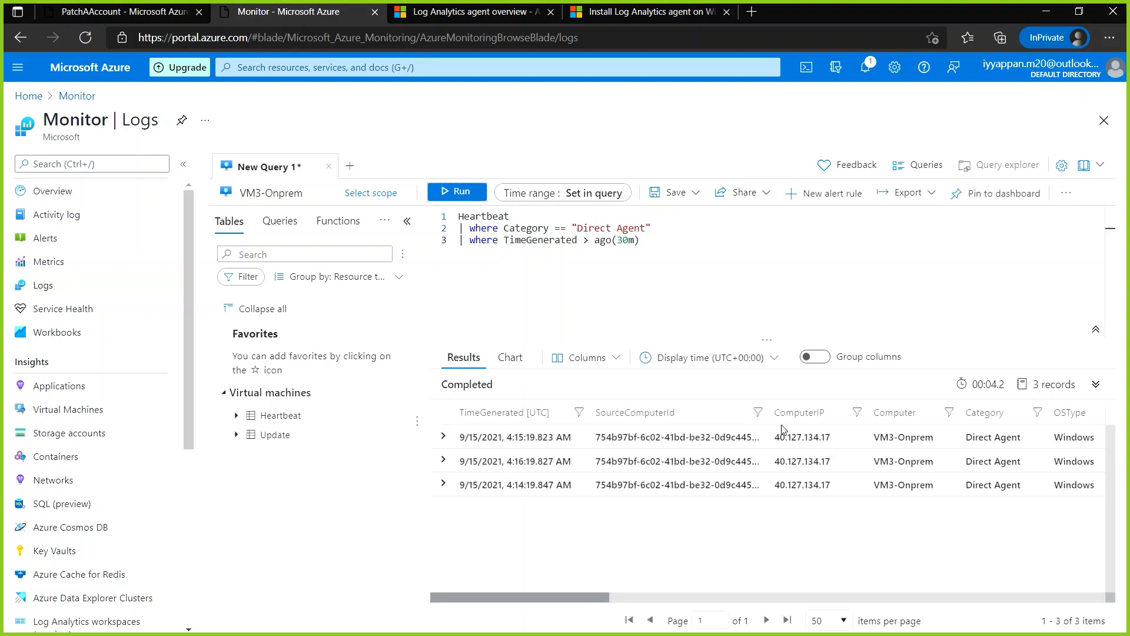
pyautogui.moveTo(872, 441); pyautogui.dragTo(1007, 447)
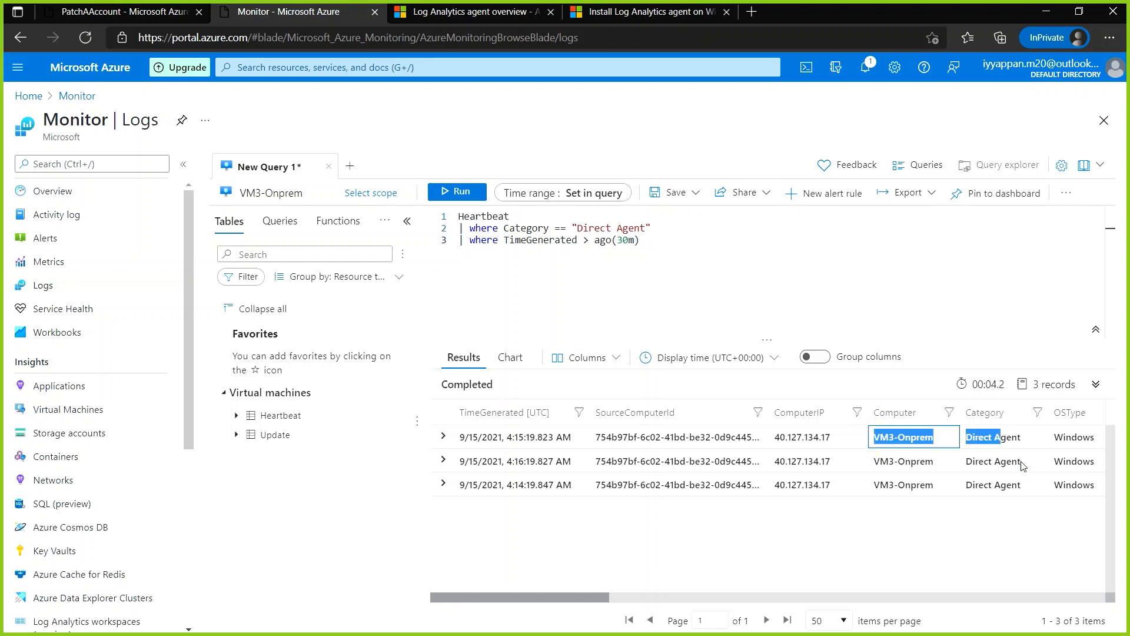
pyautogui.click(852, 525)
# Read the agent installation article's note on heartbeat records indicating that the computer is connected and reporting.
pyautogui.click(629, 12)
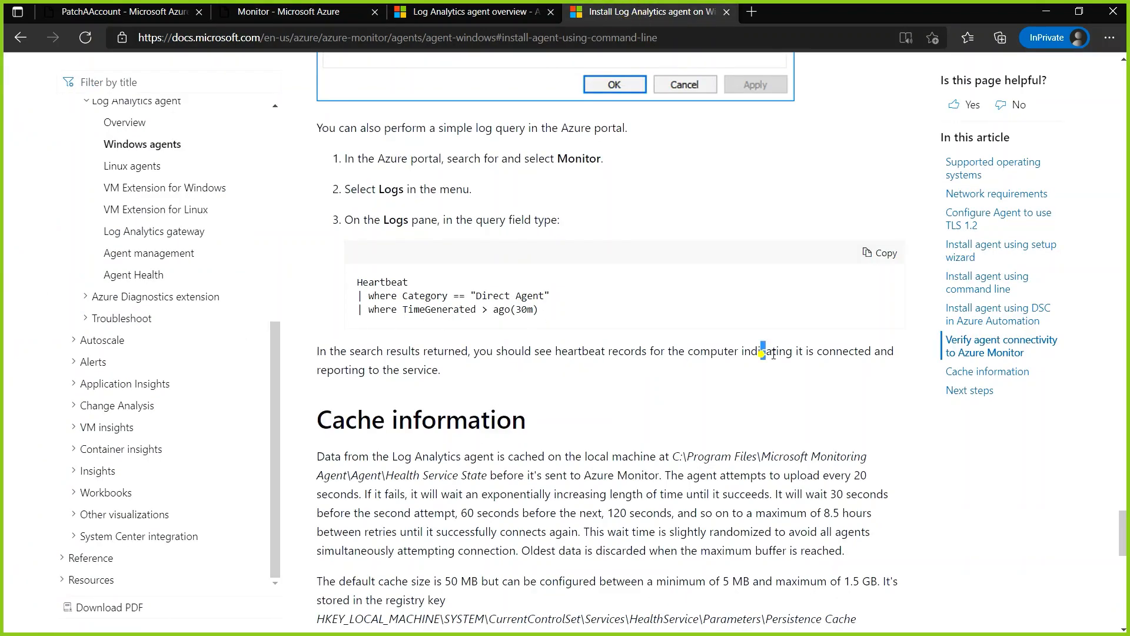
pyautogui.moveTo(761, 351); pyautogui.dragTo(901, 353)
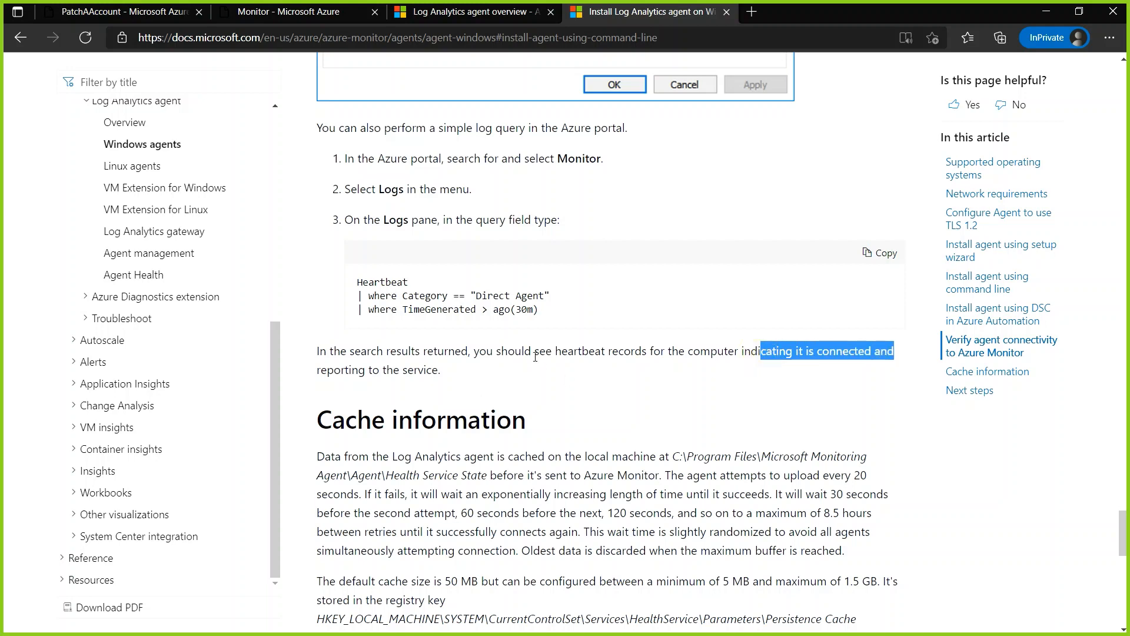
pyautogui.click(565, 376)
pyautogui.scroll(-3, 565, 376)
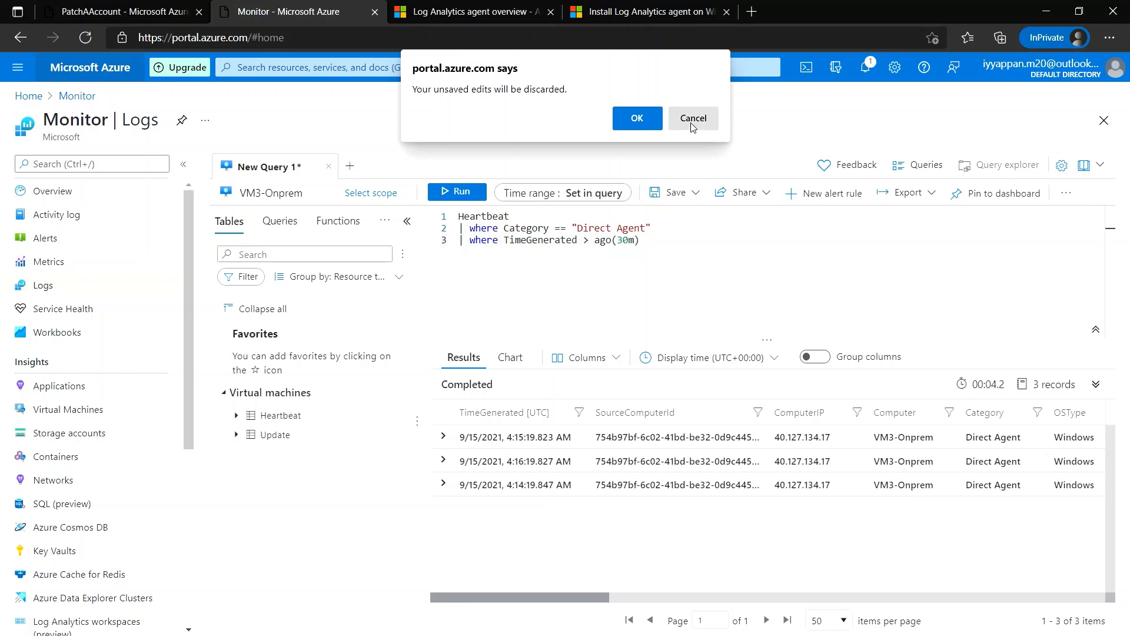
# Leave the Logs page, discarding the unsaved query edits, and open the Virtual machines list.
pyautogui.click(643, 118)
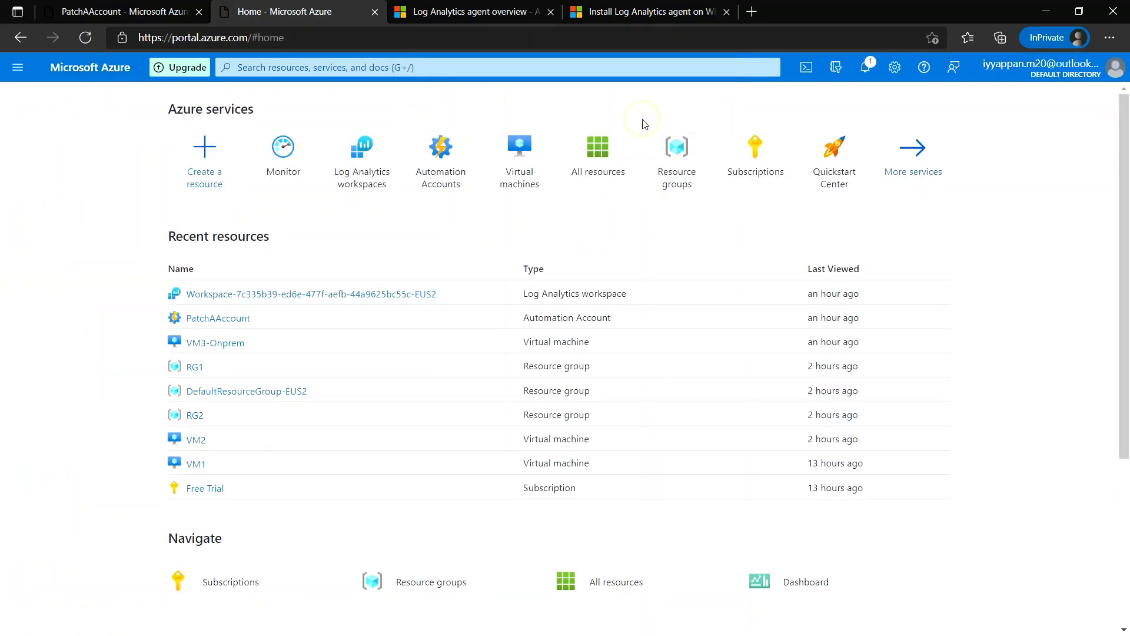
pyautogui.click(518, 148)
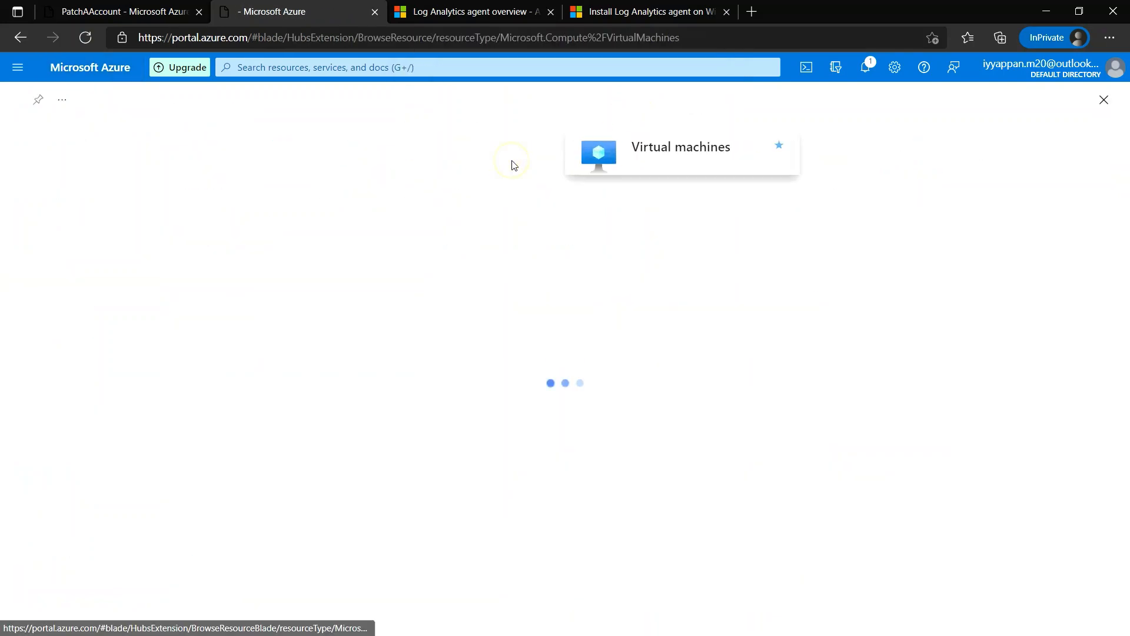